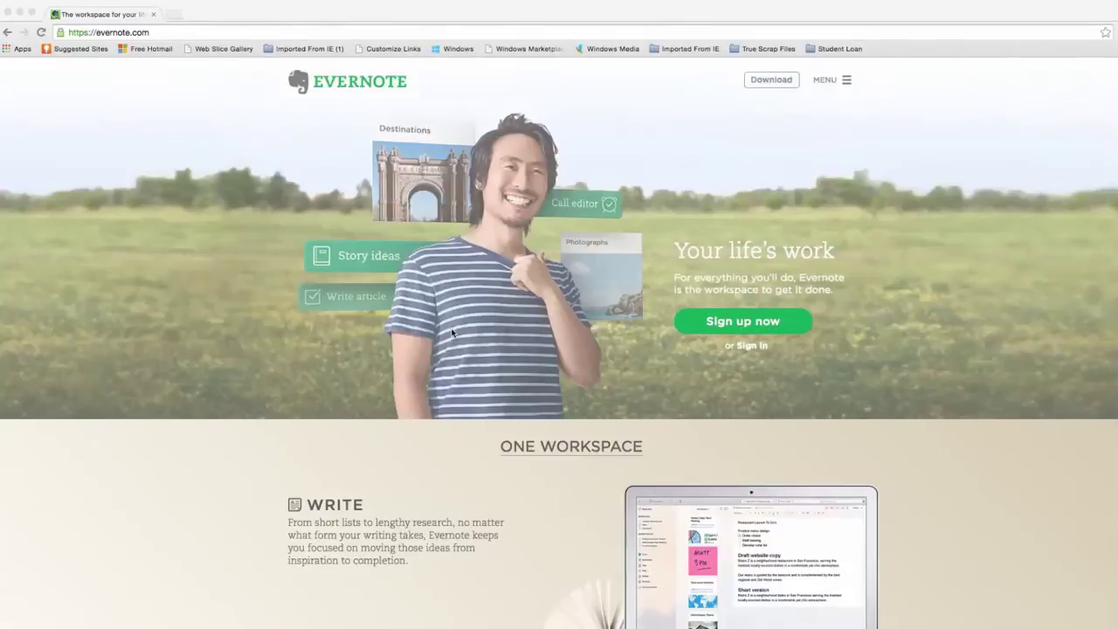
# - Browse down the evernote.com home page, return to the top, and start the Evernote for Mac download
pyautogui.scroll(-1, 453, 332)
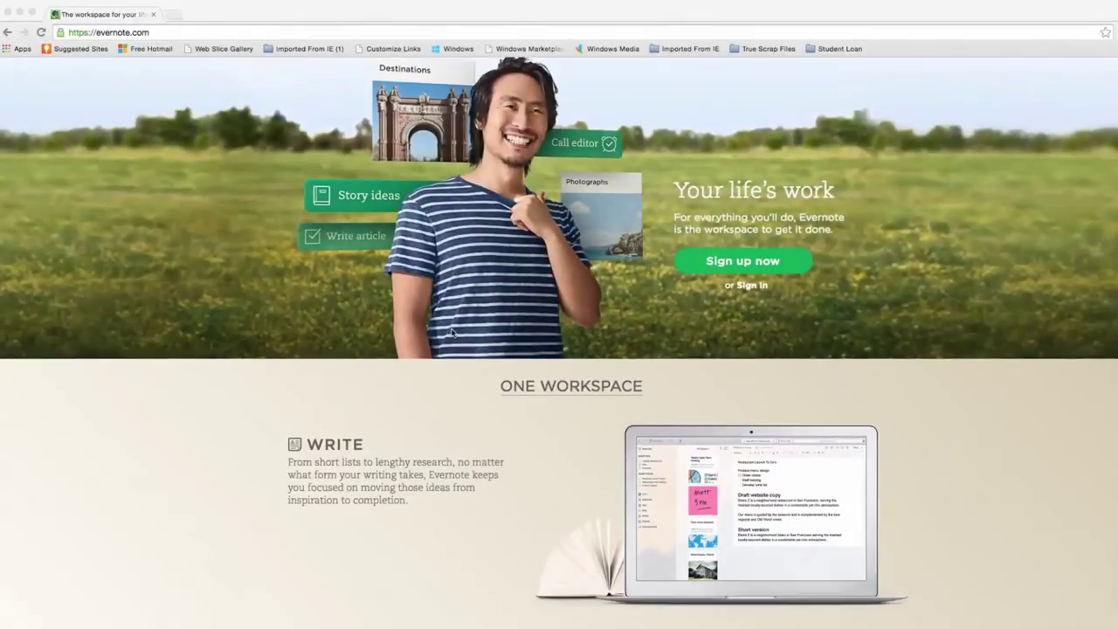
pyautogui.scroll(-3, 453, 332)
pyautogui.scroll(-3, 452, 331)
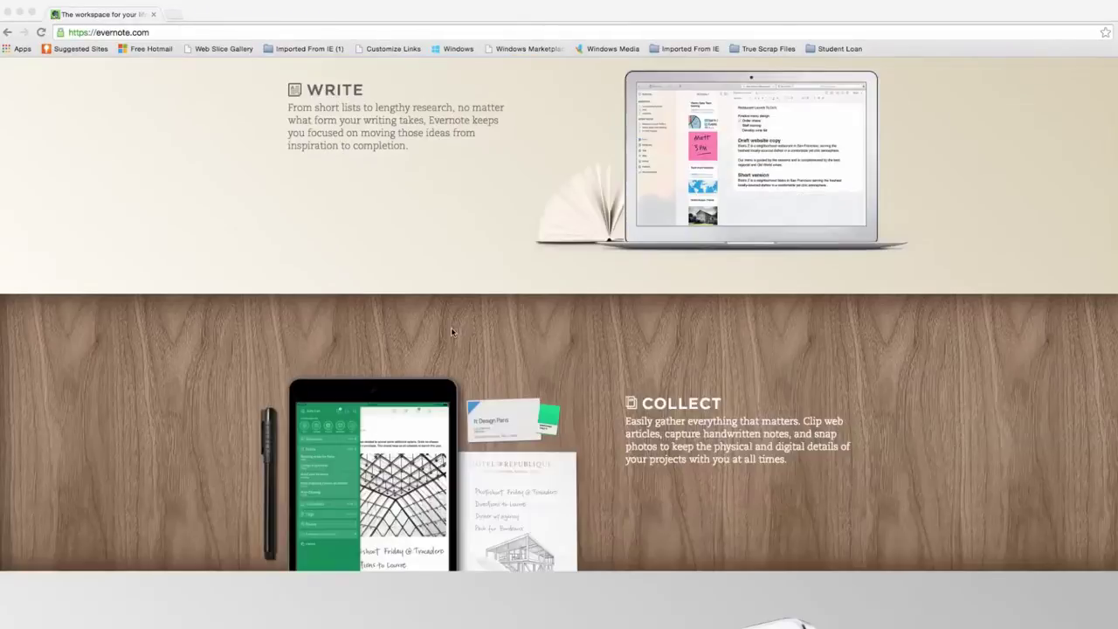
pyautogui.scroll(-4, 450, 330)
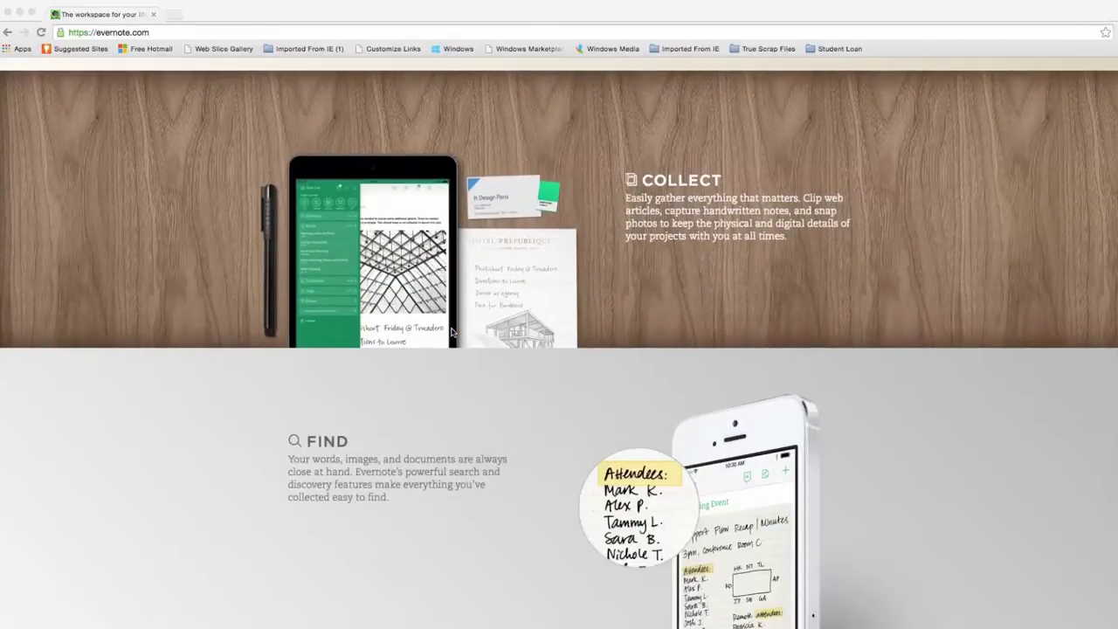
pyautogui.scroll(-2, 453, 332)
pyautogui.scroll(-5, 452, 331)
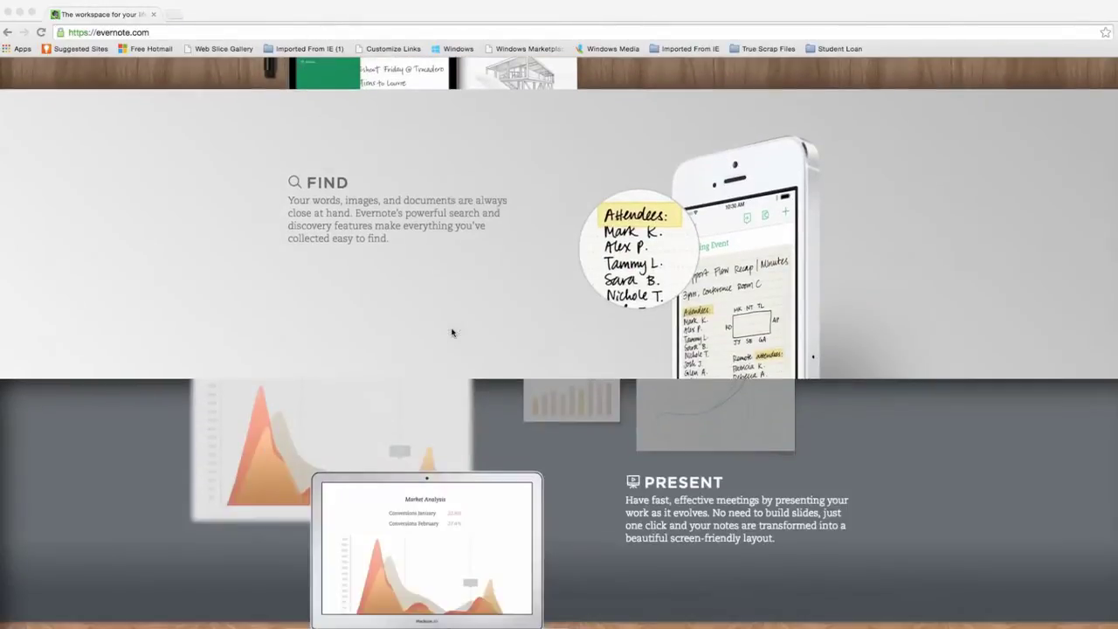
pyautogui.scroll(-6, 453, 331)
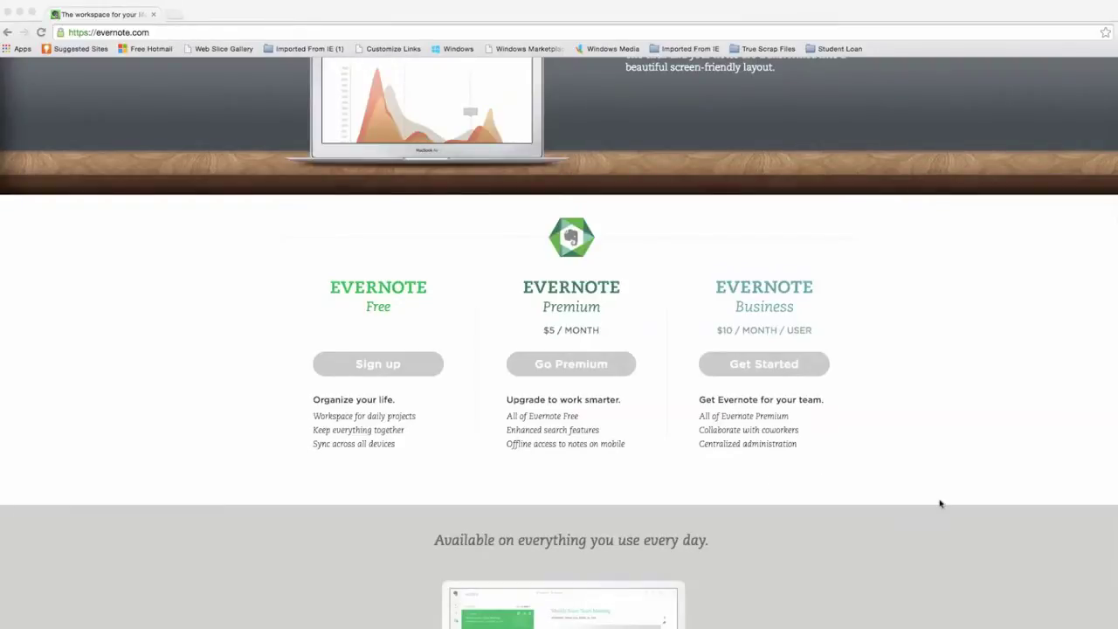
pyautogui.scroll(-5, 940, 503)
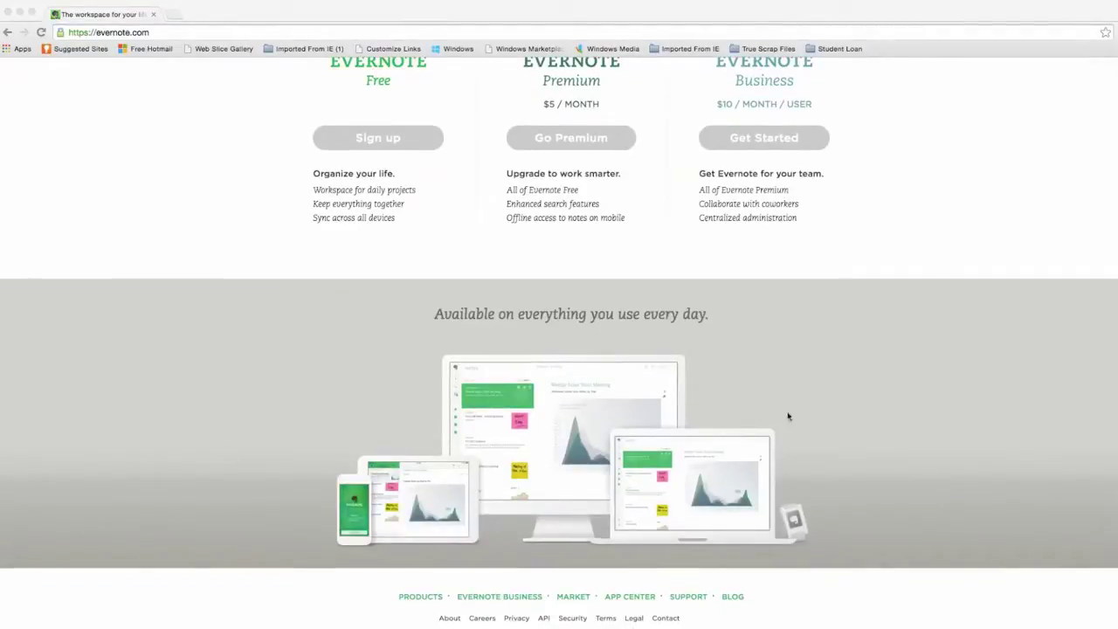
pyautogui.press('Home')
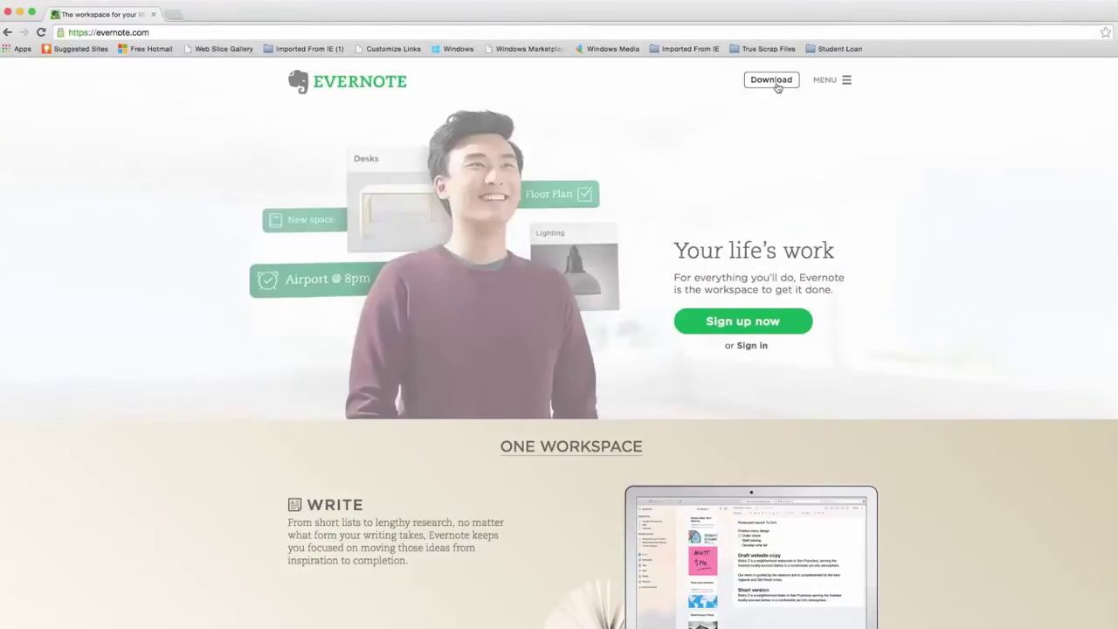
pyautogui.click(773, 80)
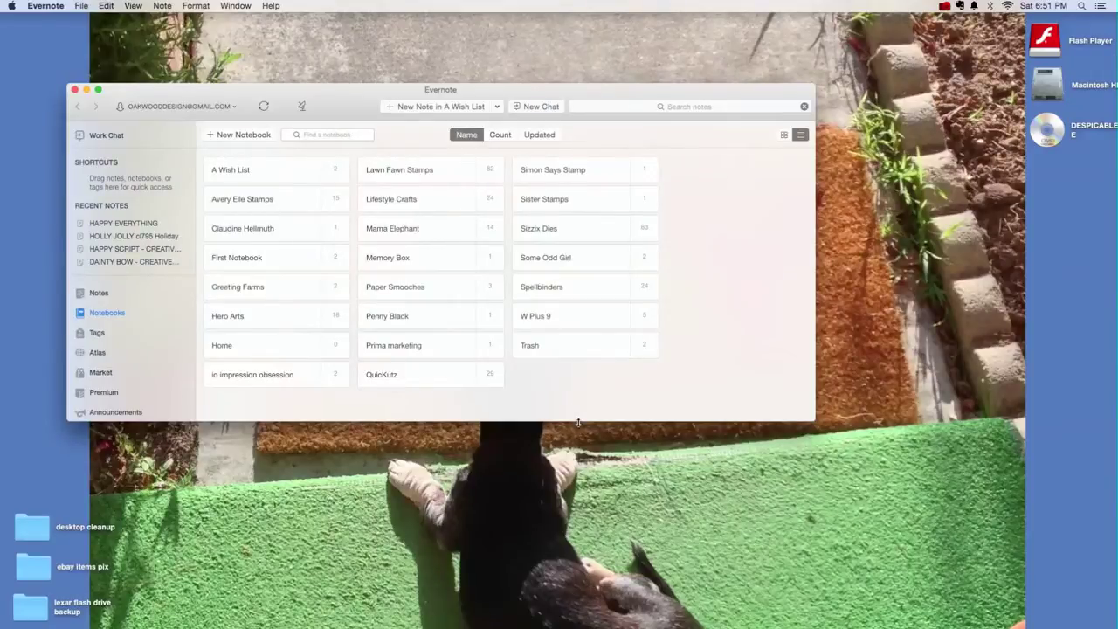
# - Stretch the Evernote window taller and select the Paper Smooches notebook
pyautogui.moveTo(578, 423); pyautogui.dragTo(615, 527)
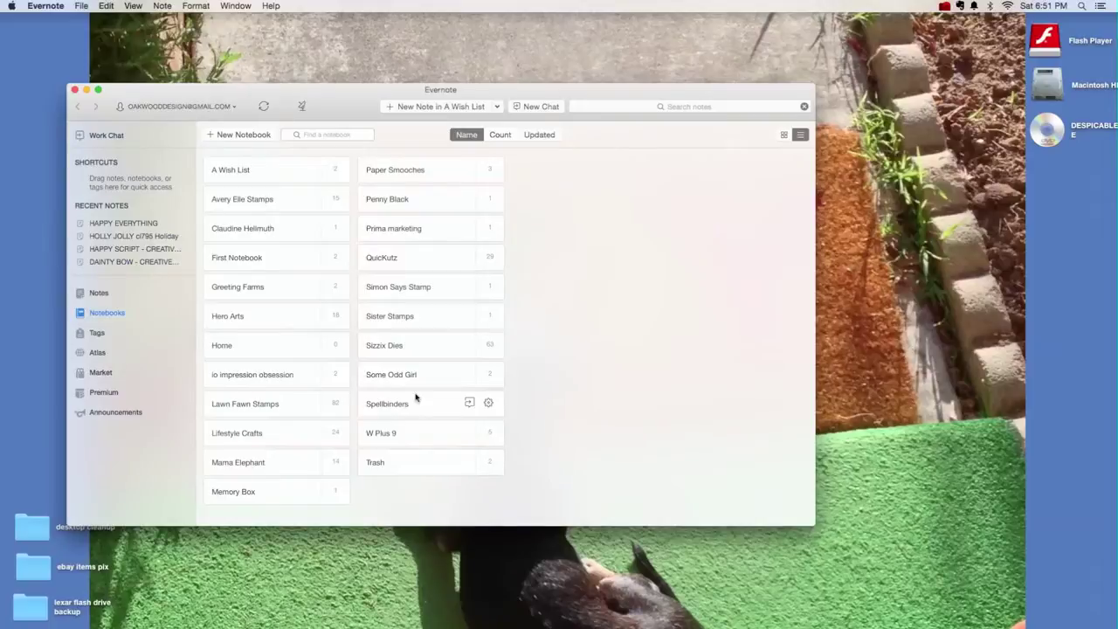
pyautogui.click(443, 173)
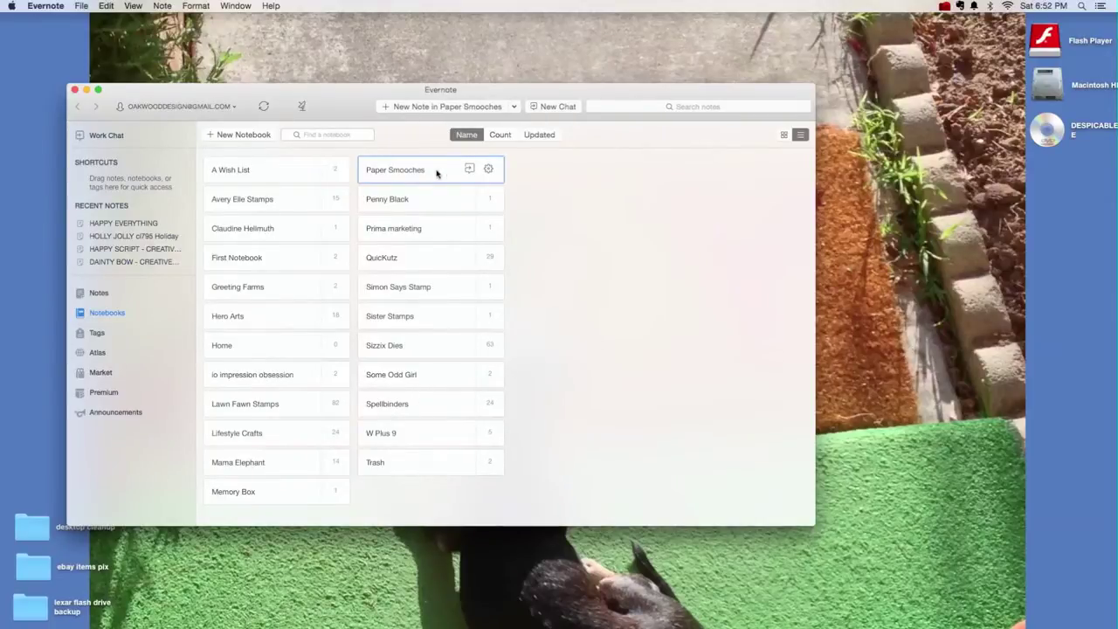
# - Open Paper Smooches and read through the Flap Happy note's image, description, prices and product code
pyautogui.doubleClick(436, 173)
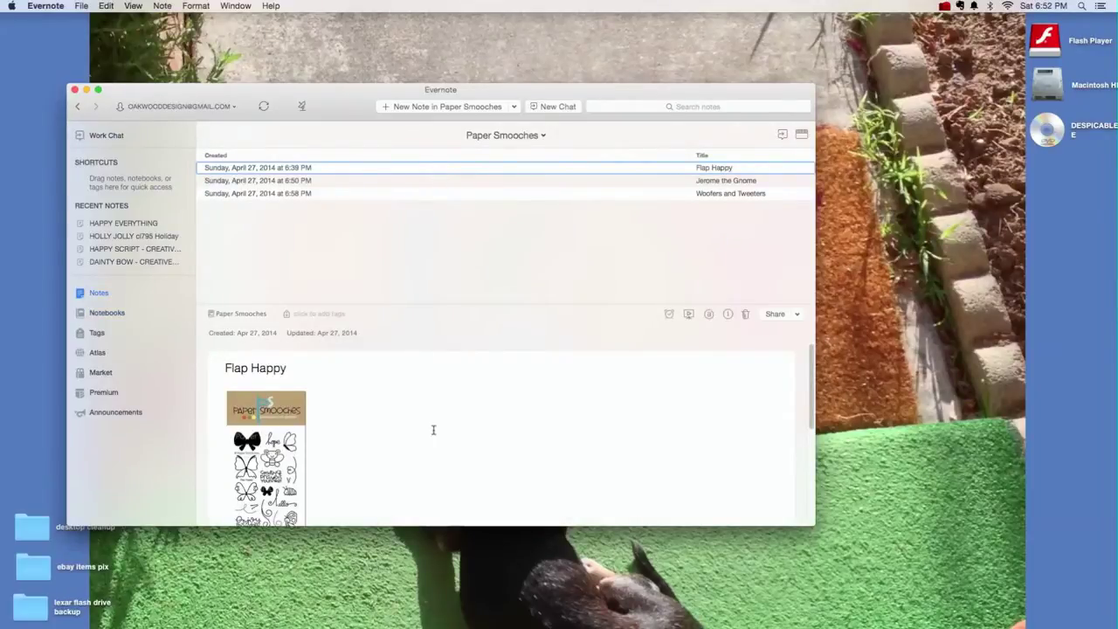
pyautogui.scroll(-10, 433, 429)
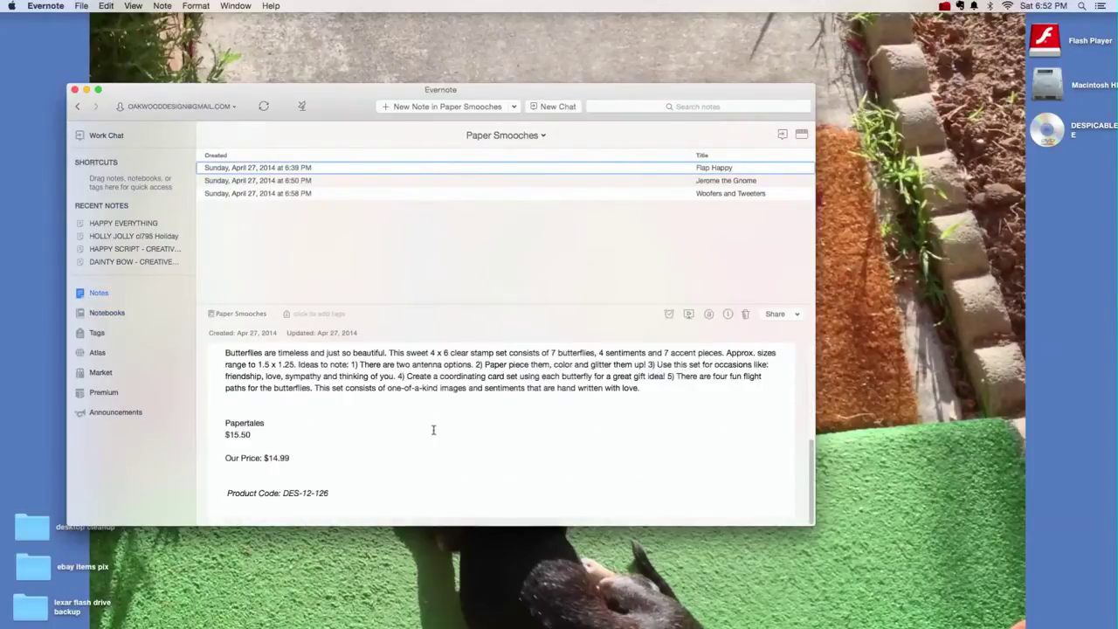
pyautogui.scroll(10, 433, 429)
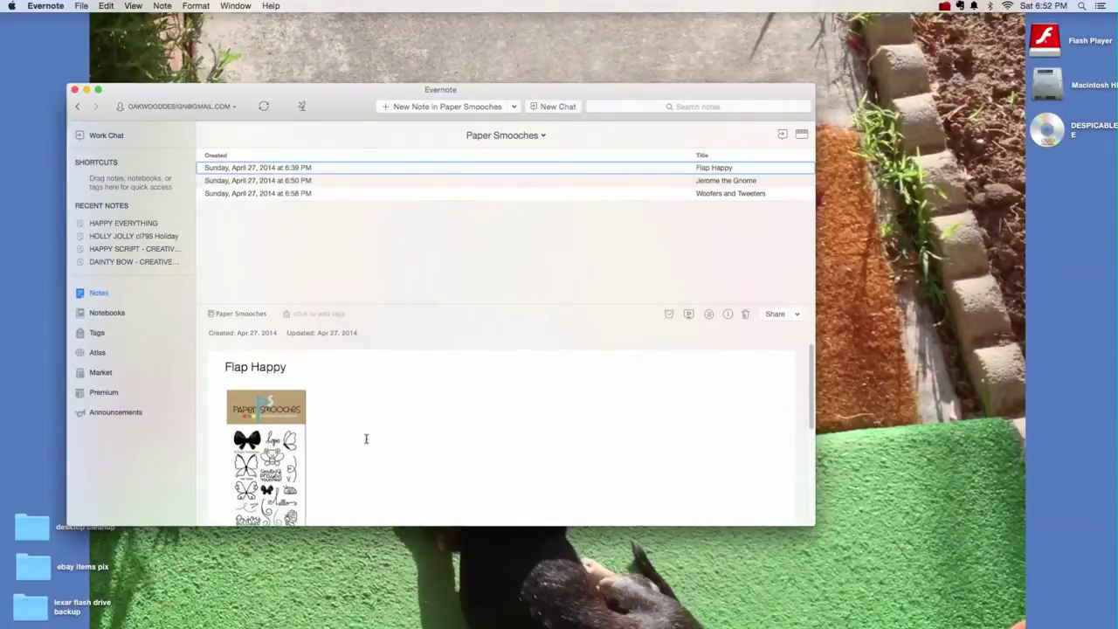
pyautogui.scroll(-4, 364, 439)
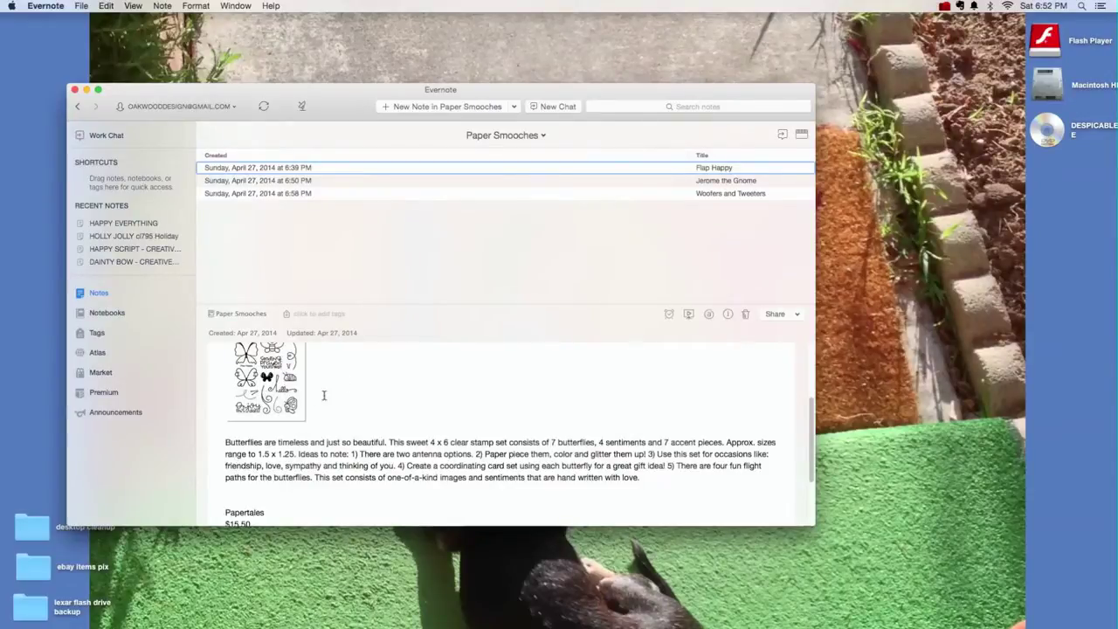
pyautogui.scroll(2, 324, 395)
pyautogui.scroll(-1, 323, 395)
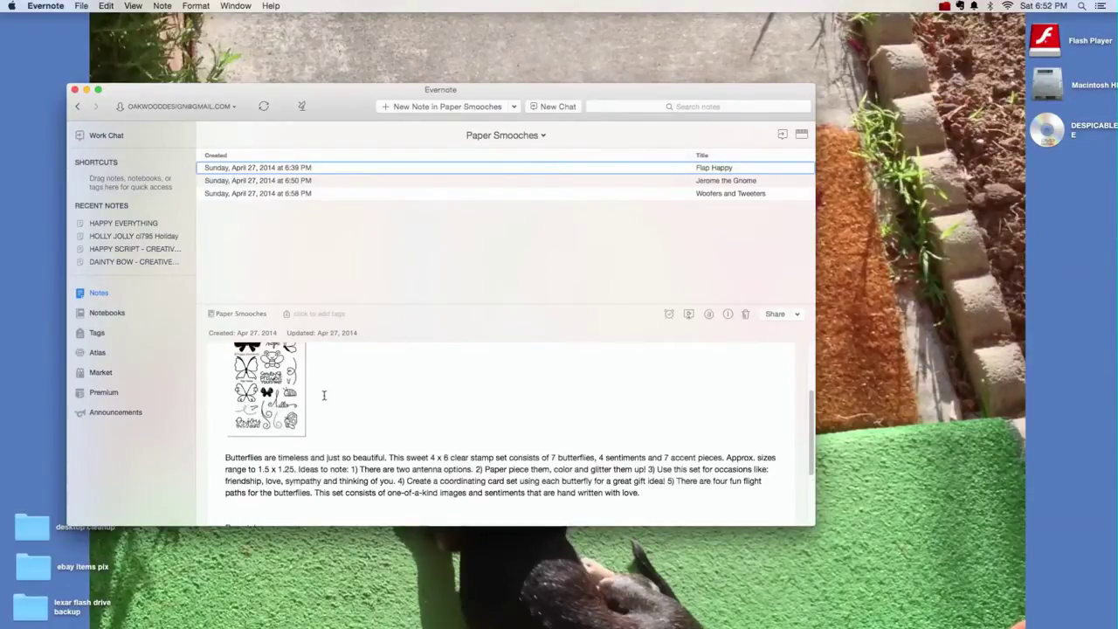
pyautogui.scroll(-2, 324, 395)
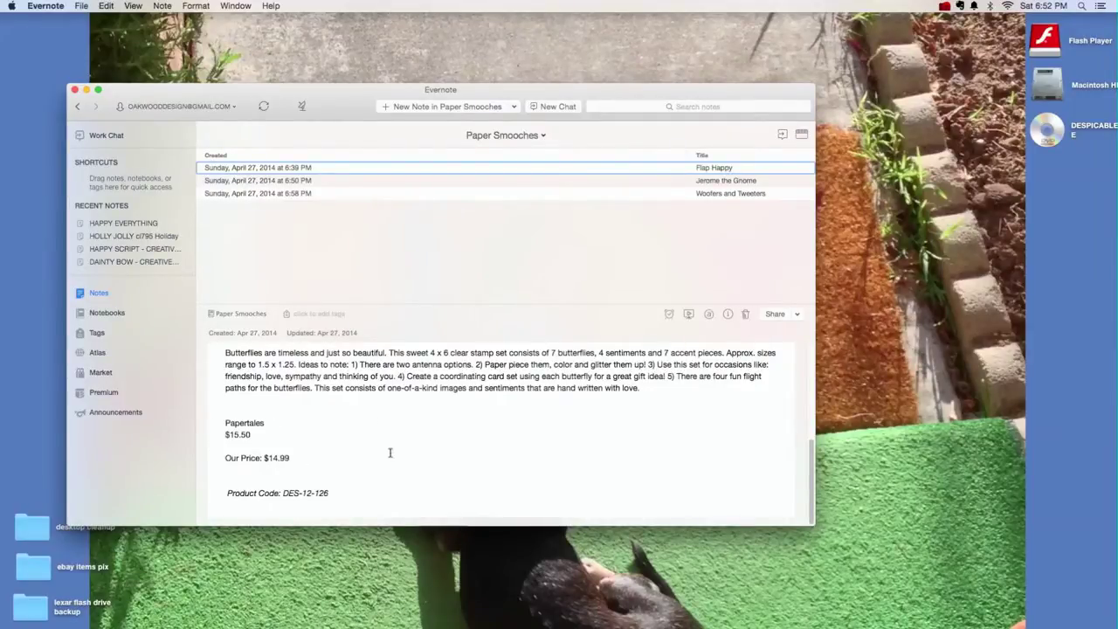
pyautogui.scroll(10, 390, 452)
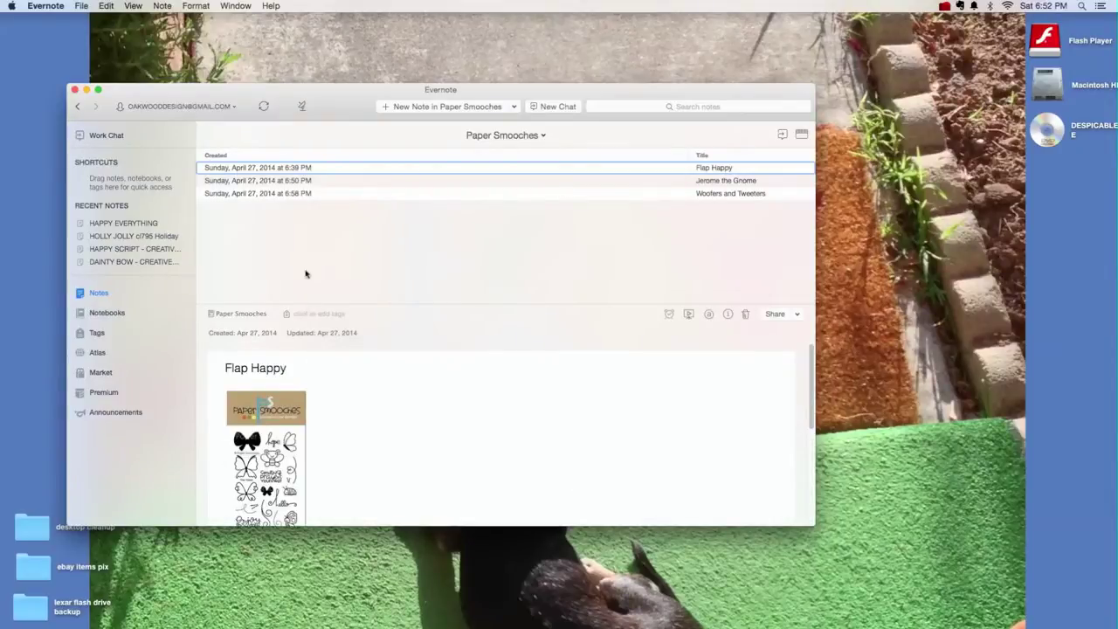
# - Switch the Paper Smooches note list to Card View and scroll through it
pyautogui.click(802, 136)
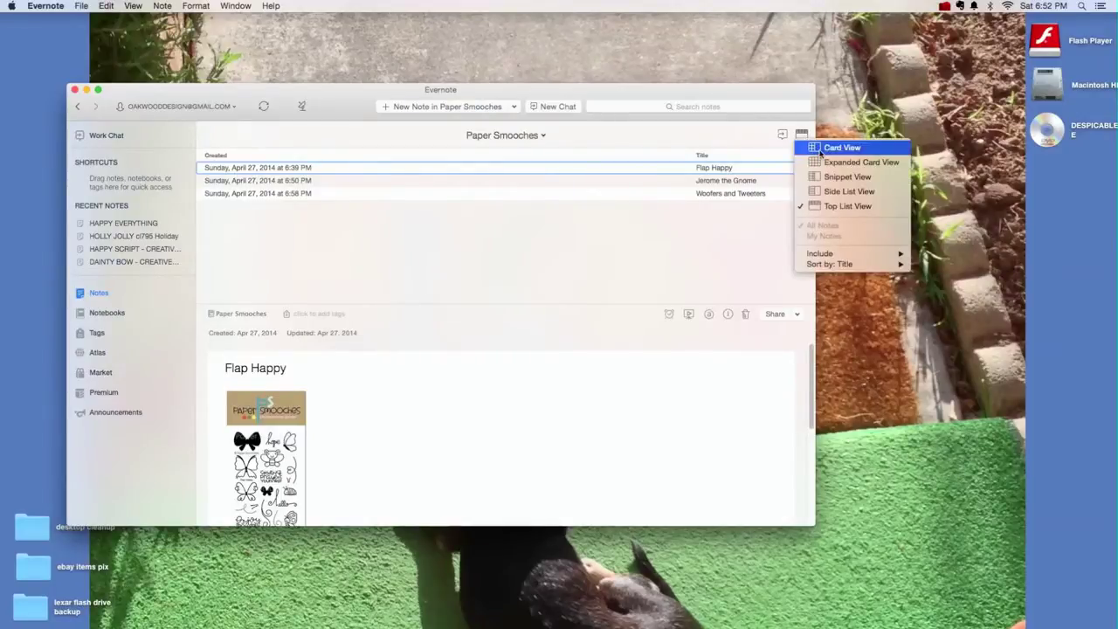
pyautogui.click(838, 148)
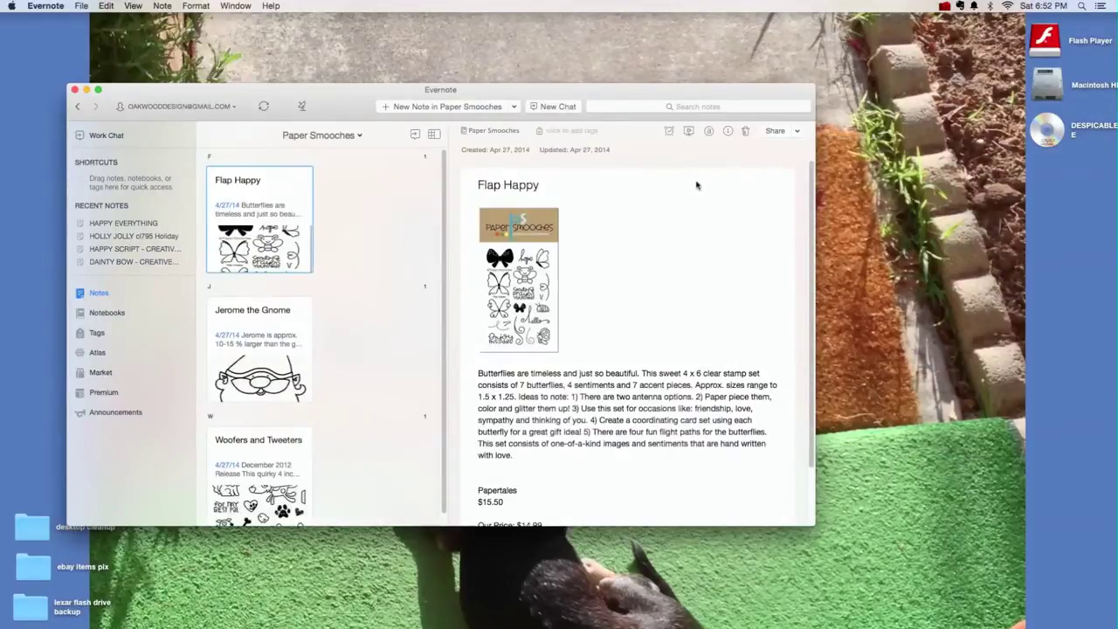
pyautogui.scroll(-1, 399, 313)
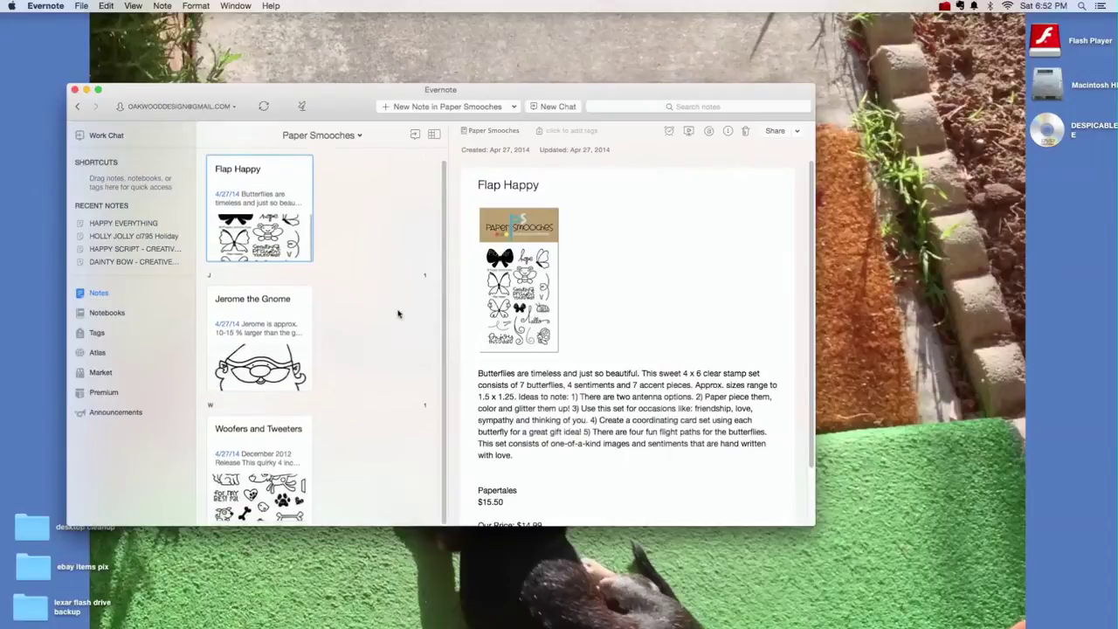
pyautogui.scroll(1, 398, 313)
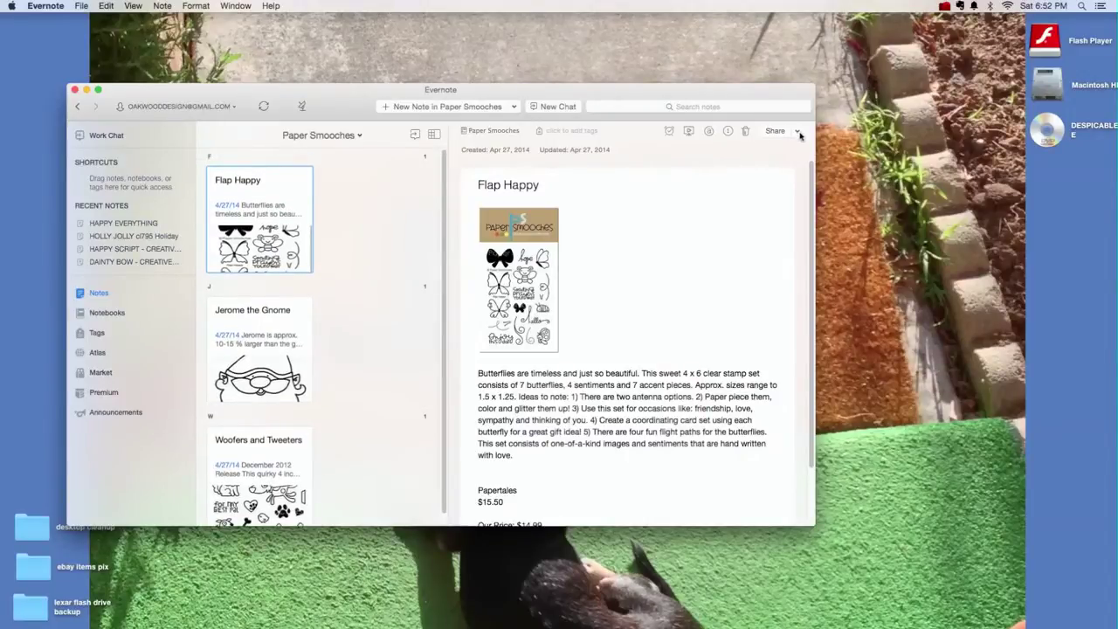
# - Switch to Snippet View, preview Jerome the Gnome and Woofers and Tweeters, then return to Notebooks
pyautogui.click(433, 134)
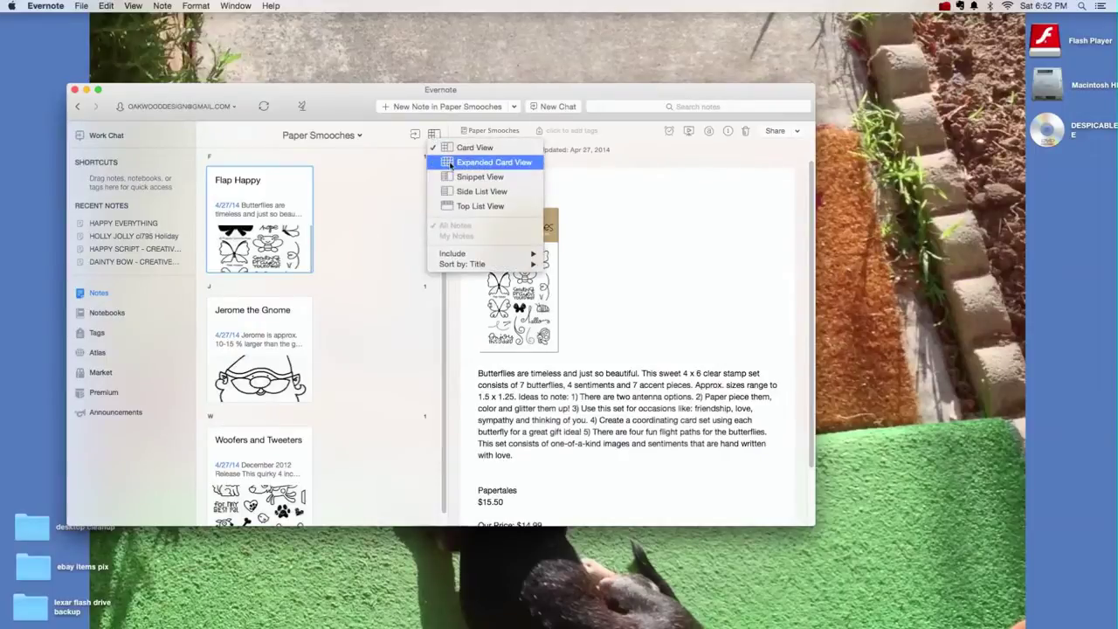
pyautogui.click(449, 176)
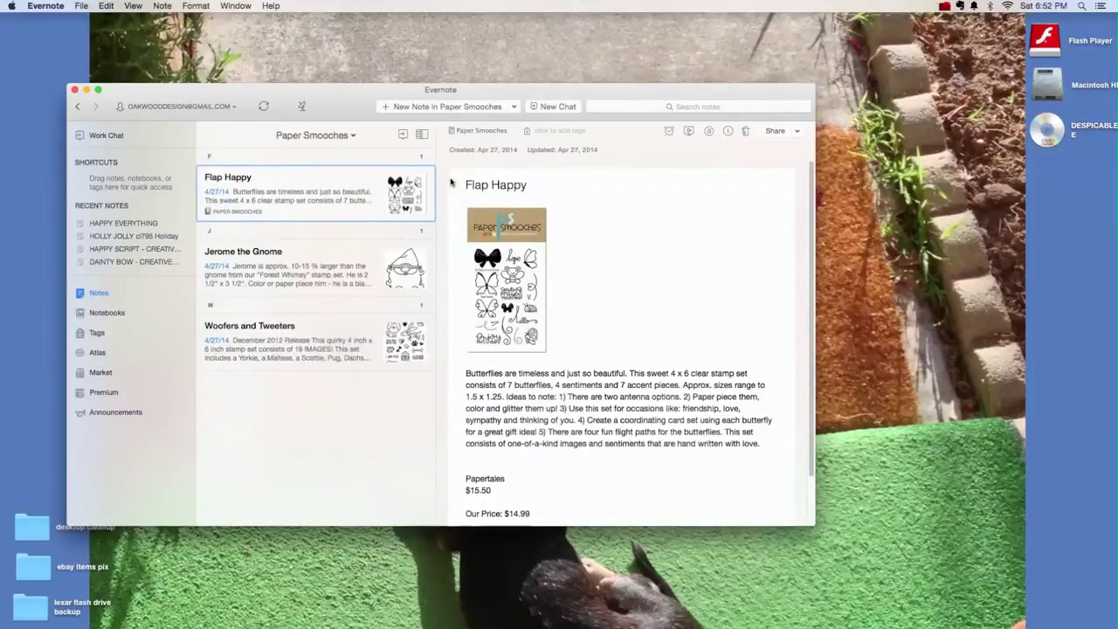
pyautogui.click(353, 279)
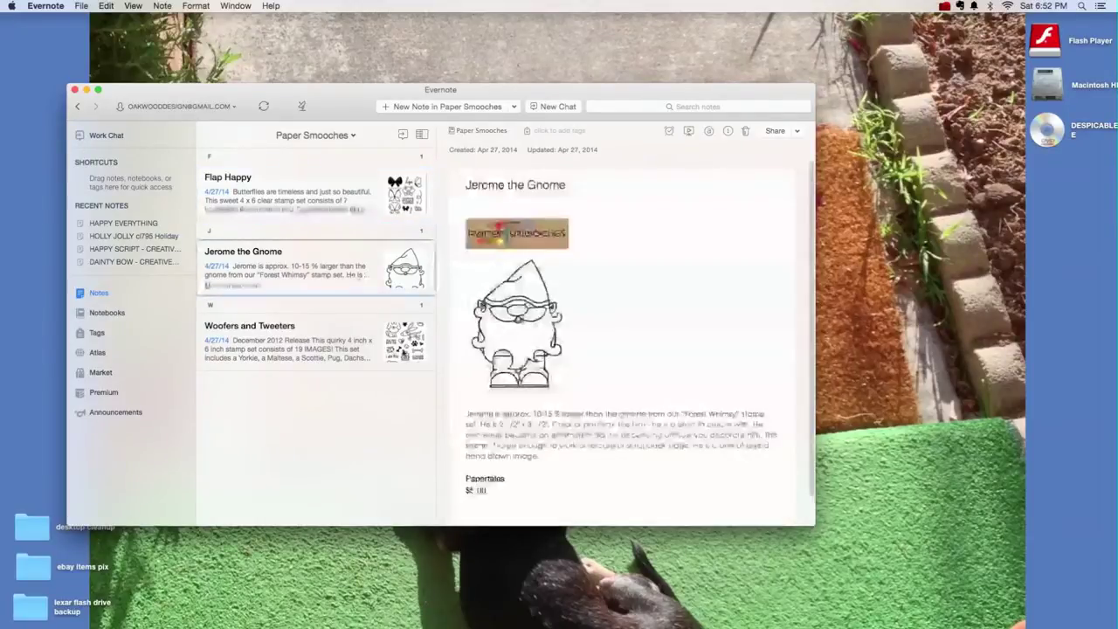
pyautogui.click(402, 347)
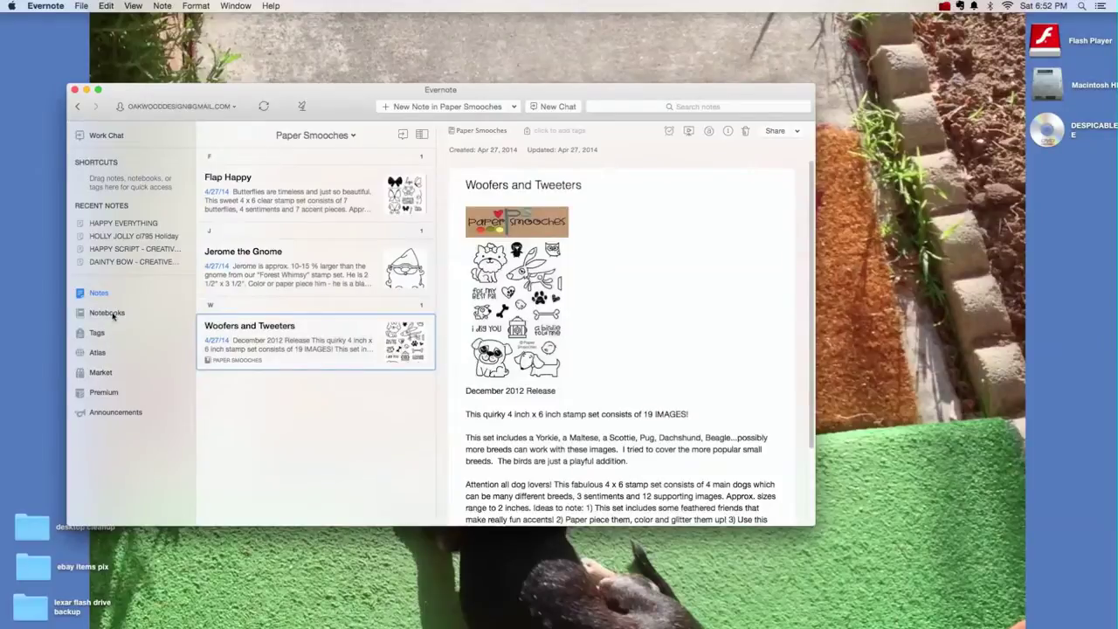
pyautogui.click(112, 314)
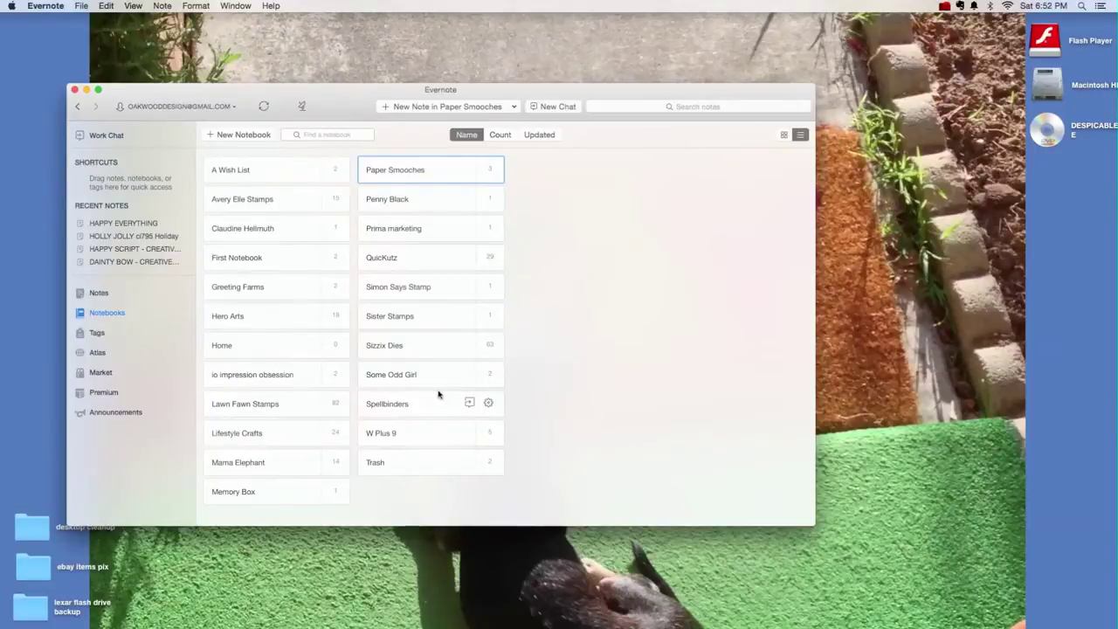
# - Open the Sizzix Dies notebook and view the Fancy Frame #2 Flip-Its card note
pyautogui.click(428, 350)
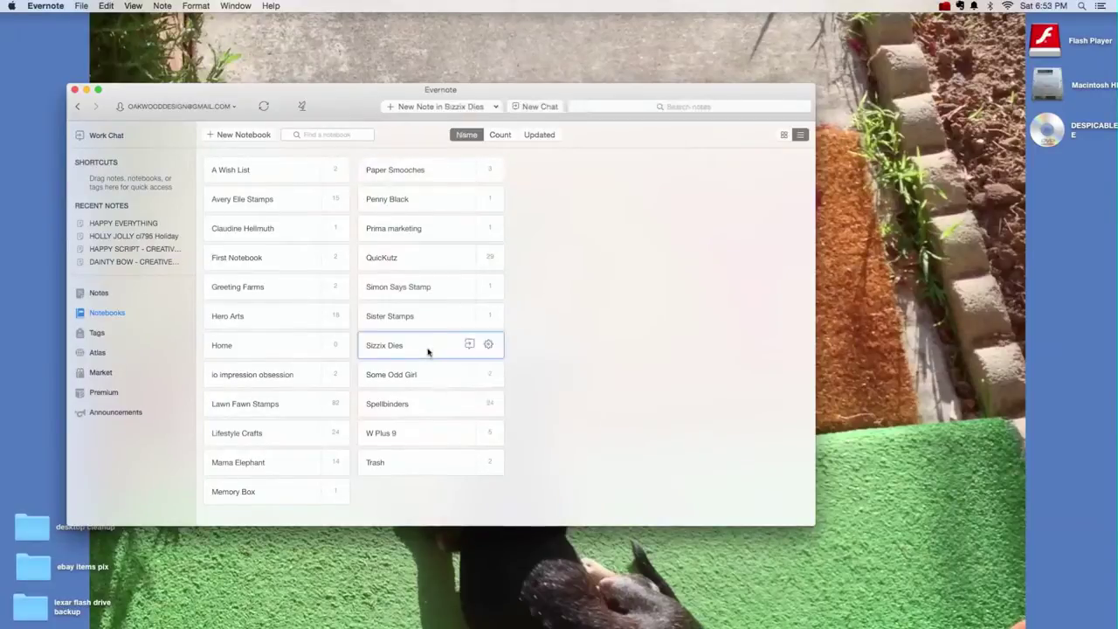
pyautogui.doubleClick(428, 351)
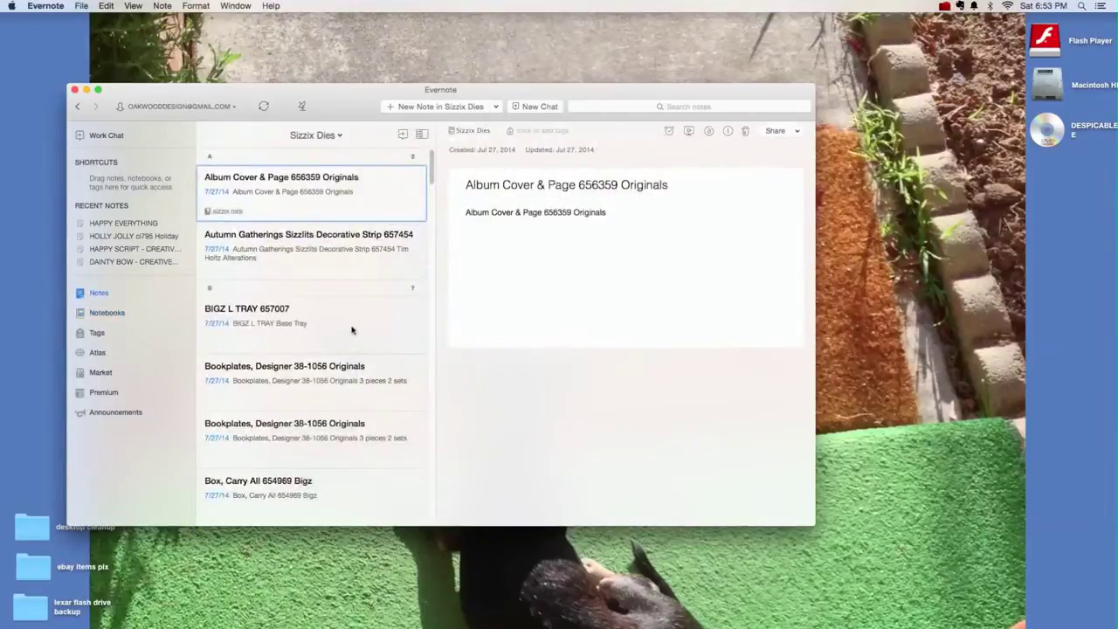
pyautogui.scroll(-15, 352, 329)
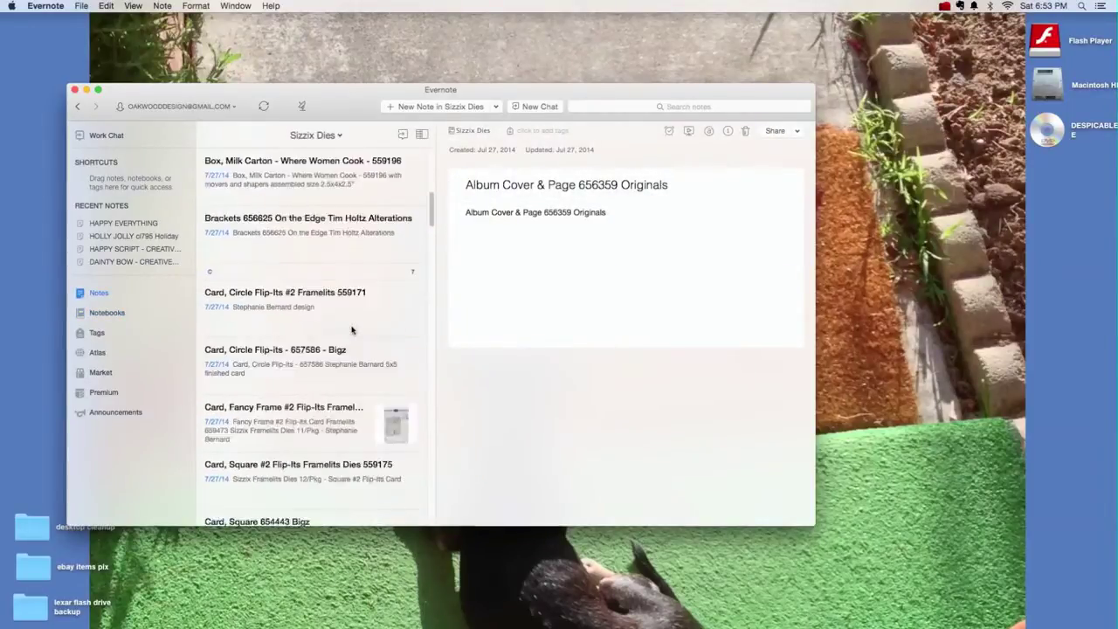
pyautogui.scroll(-2, 352, 330)
pyautogui.click(339, 339)
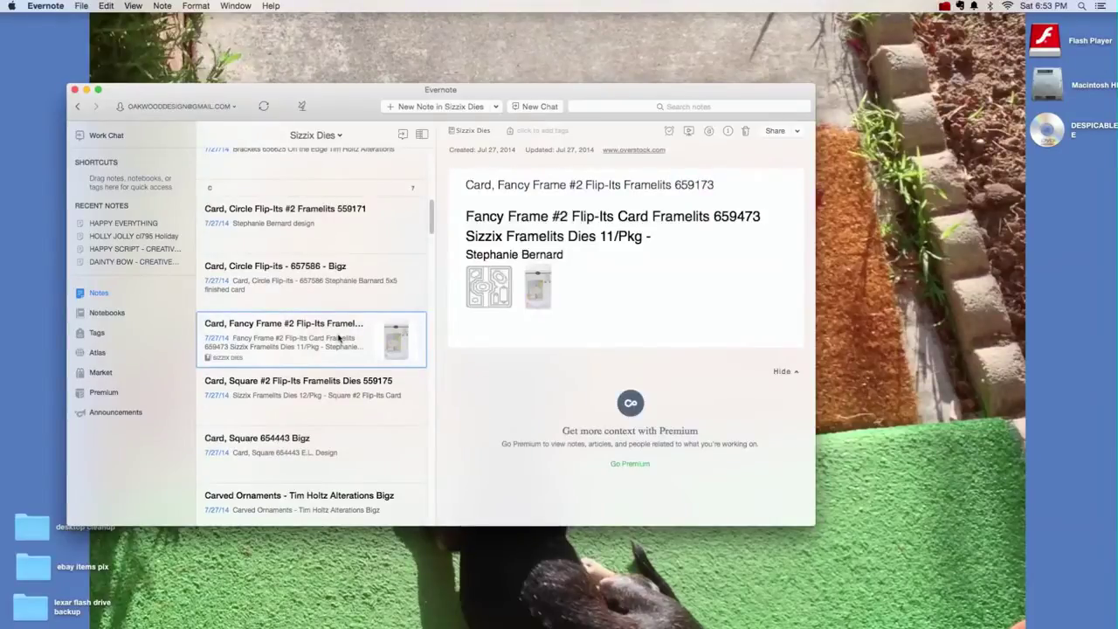
# - Read the Flowers III Framelits Die Set note, then return to the notebooks overview
pyautogui.scroll(-5, 339, 338)
pyautogui.click(381, 250)
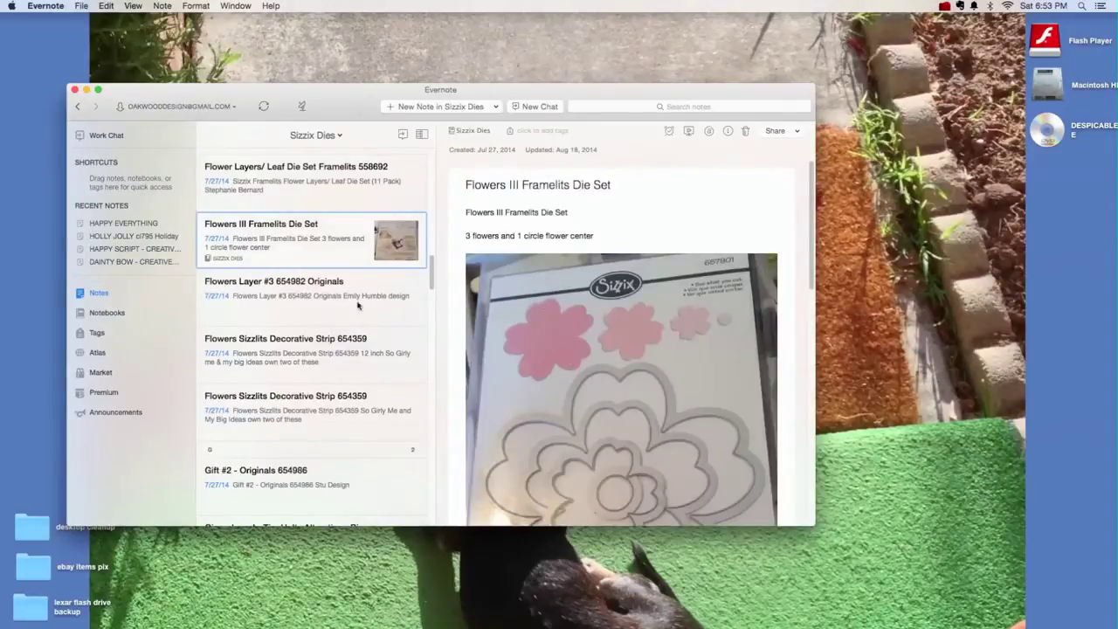
pyautogui.scroll(-5, 591, 337)
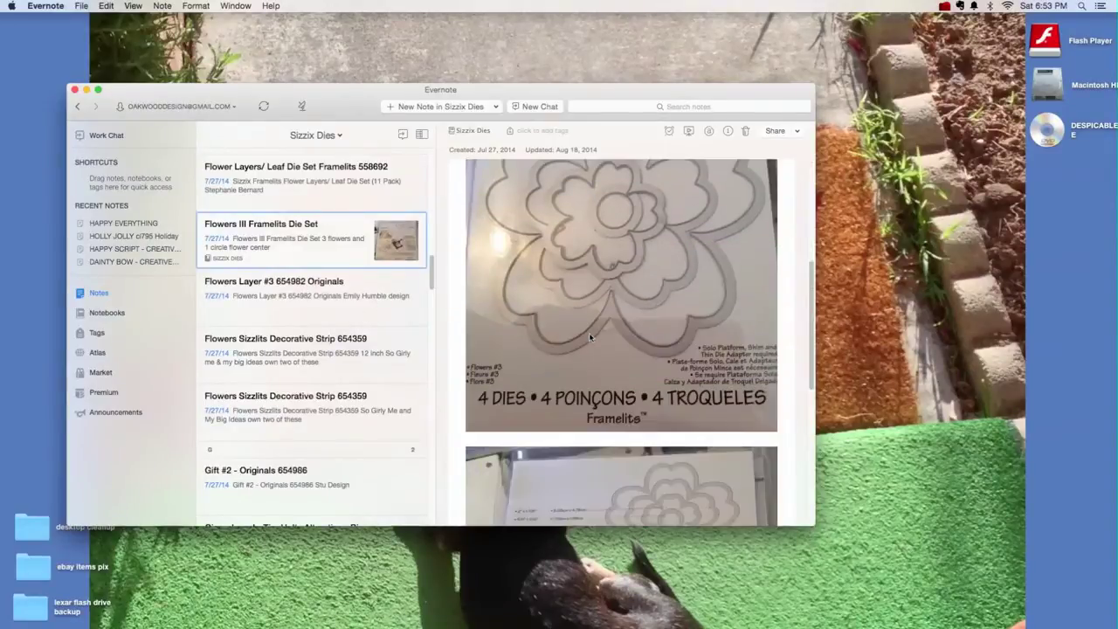
pyautogui.scroll(-8, 591, 337)
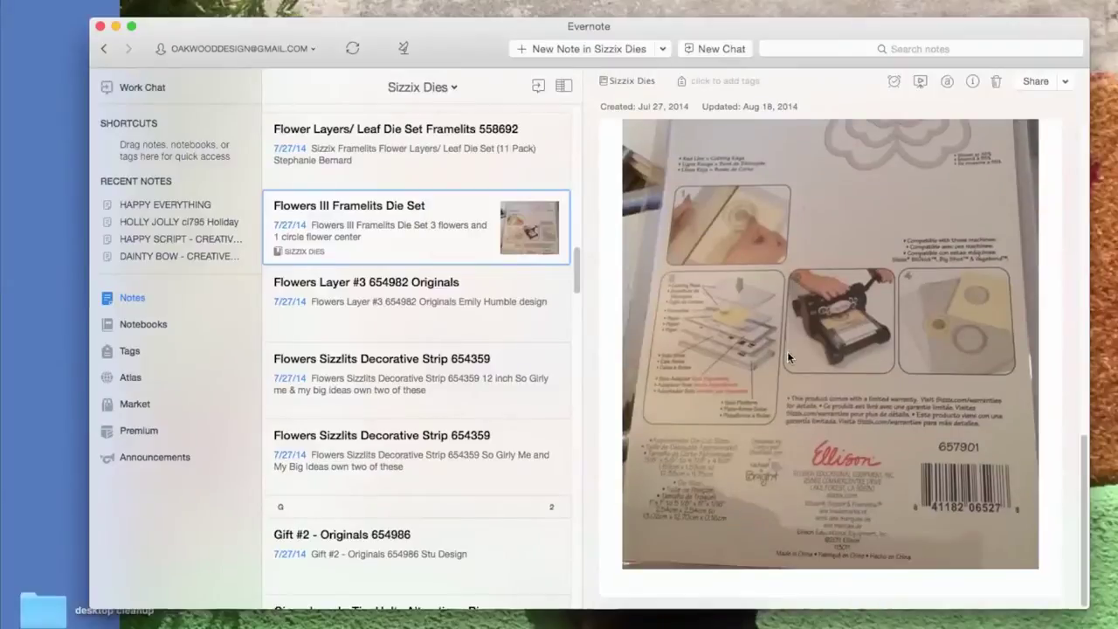
pyautogui.scroll(-15, 434, 388)
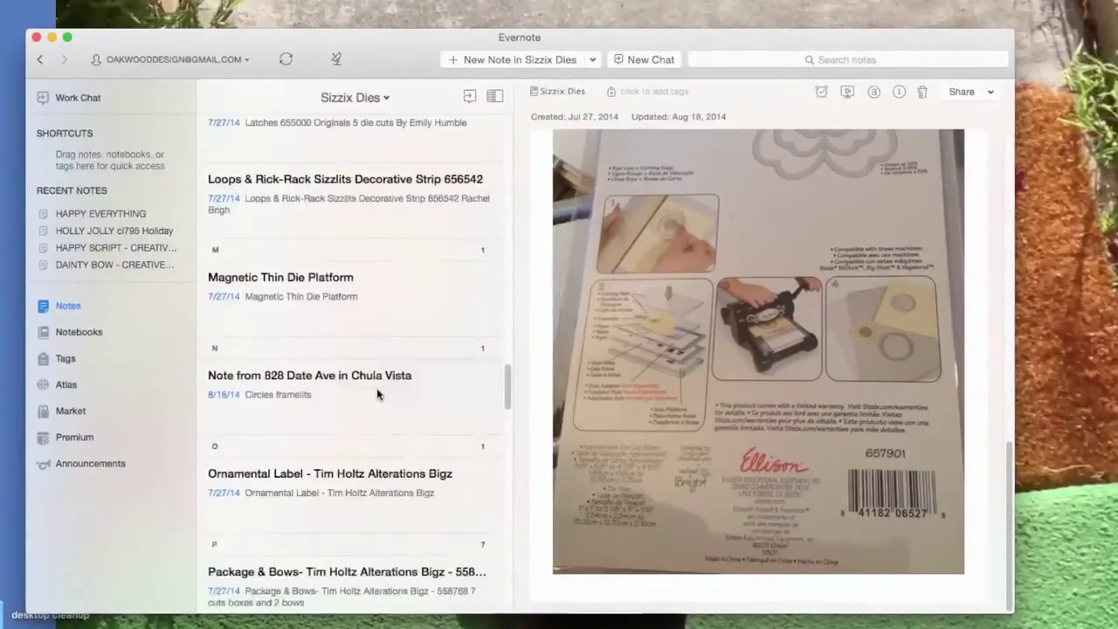
pyautogui.scroll(-15, 376, 394)
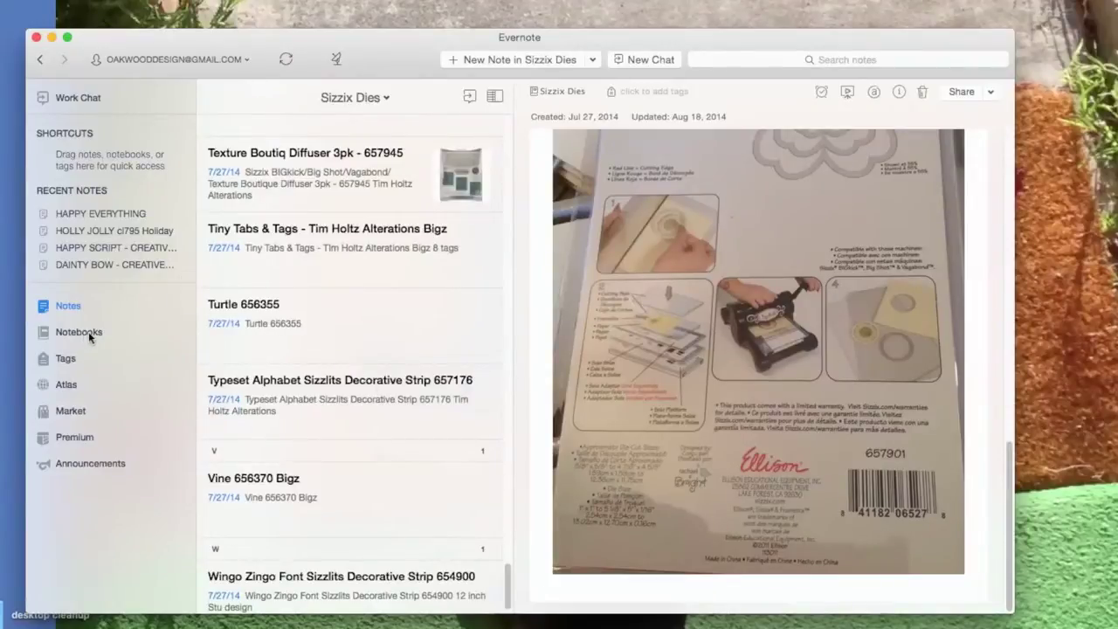
pyautogui.click(78, 332)
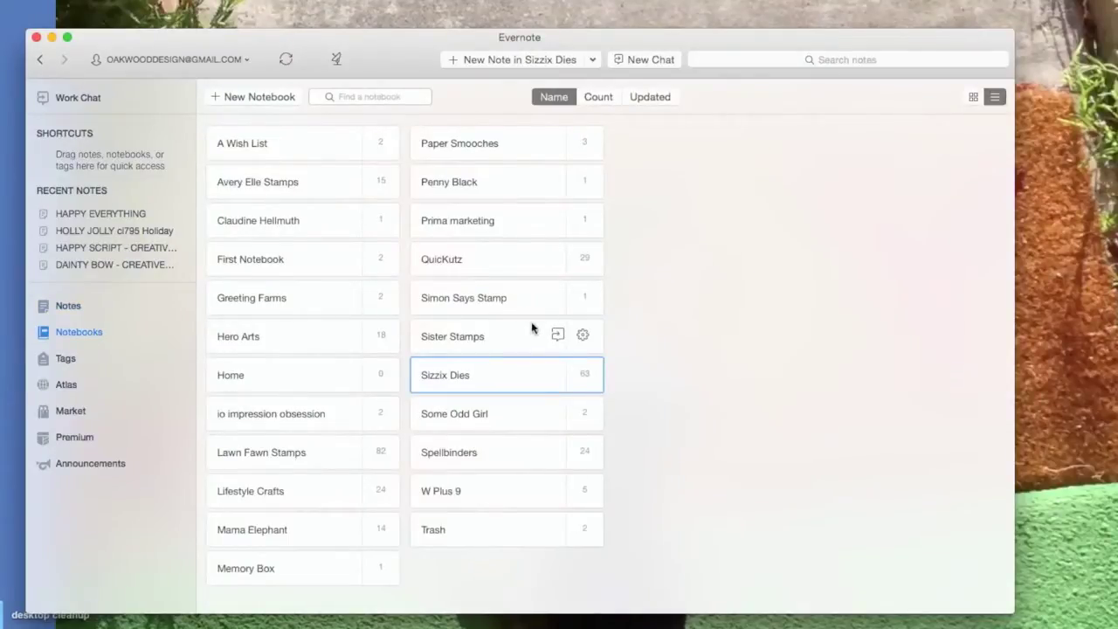
# - Create a new note in Paper Smooches titled 'Large Leaves'
pyautogui.click(441, 149)
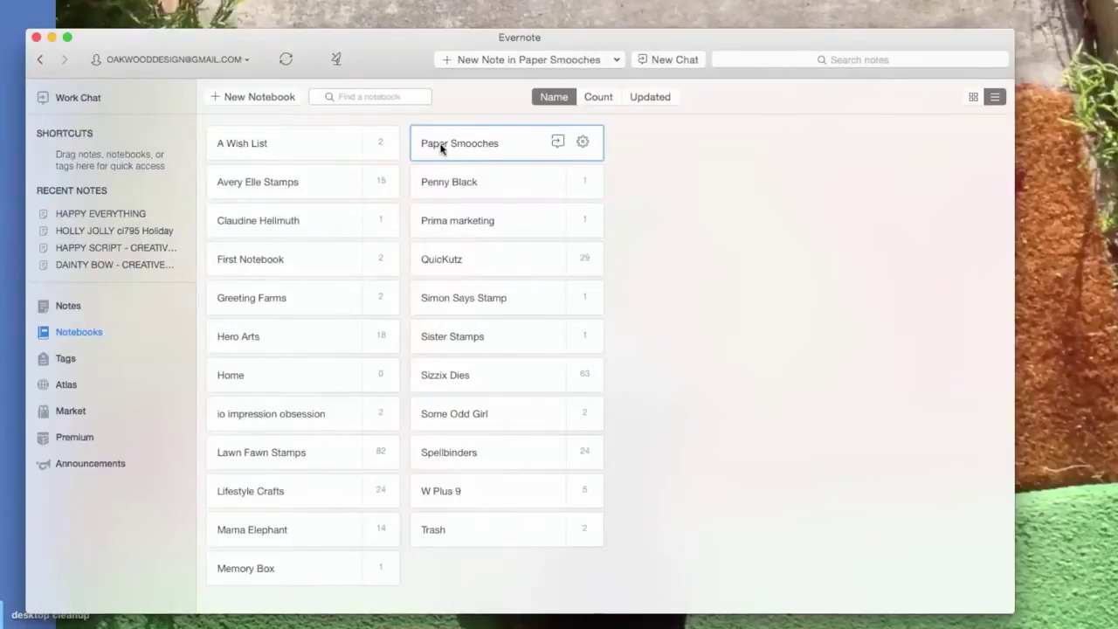
pyautogui.doubleClick(441, 149)
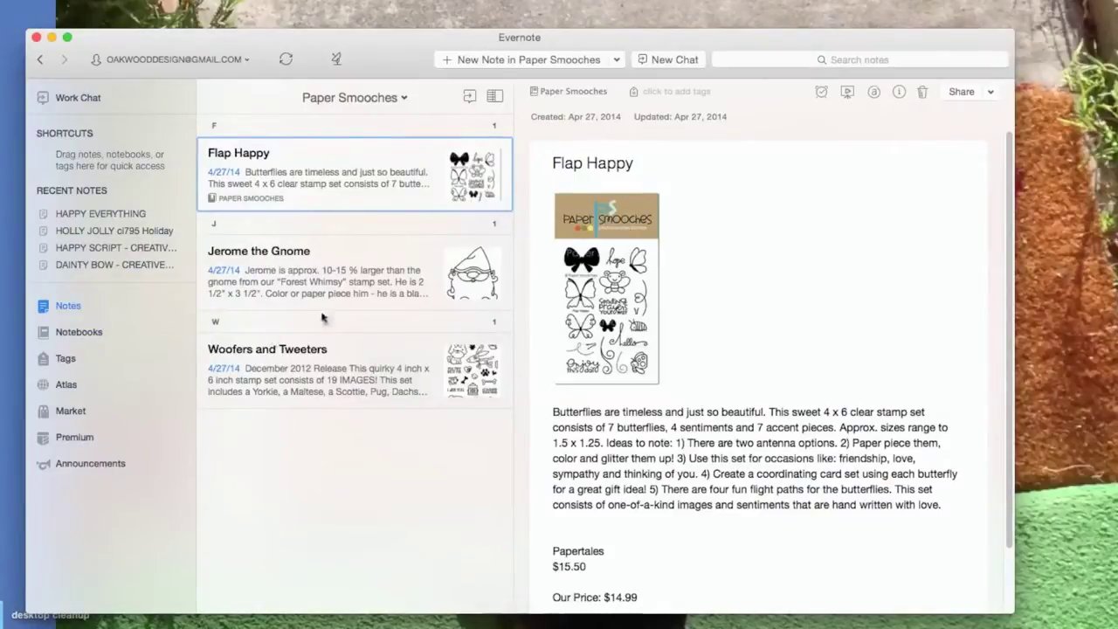
pyautogui.rightClick(324, 457)
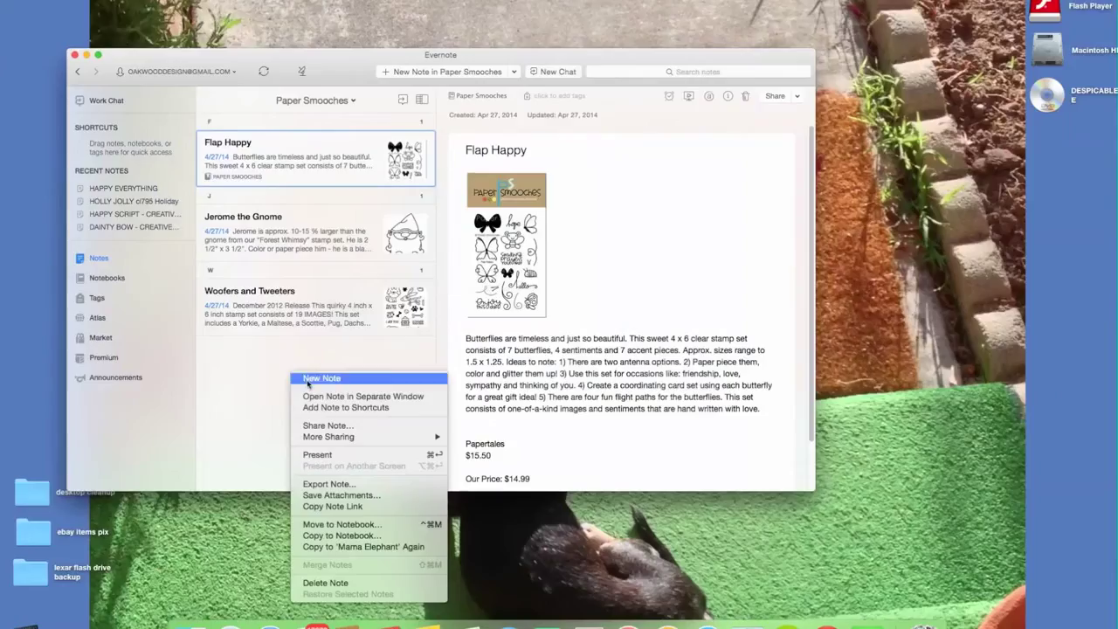
pyautogui.click(307, 383)
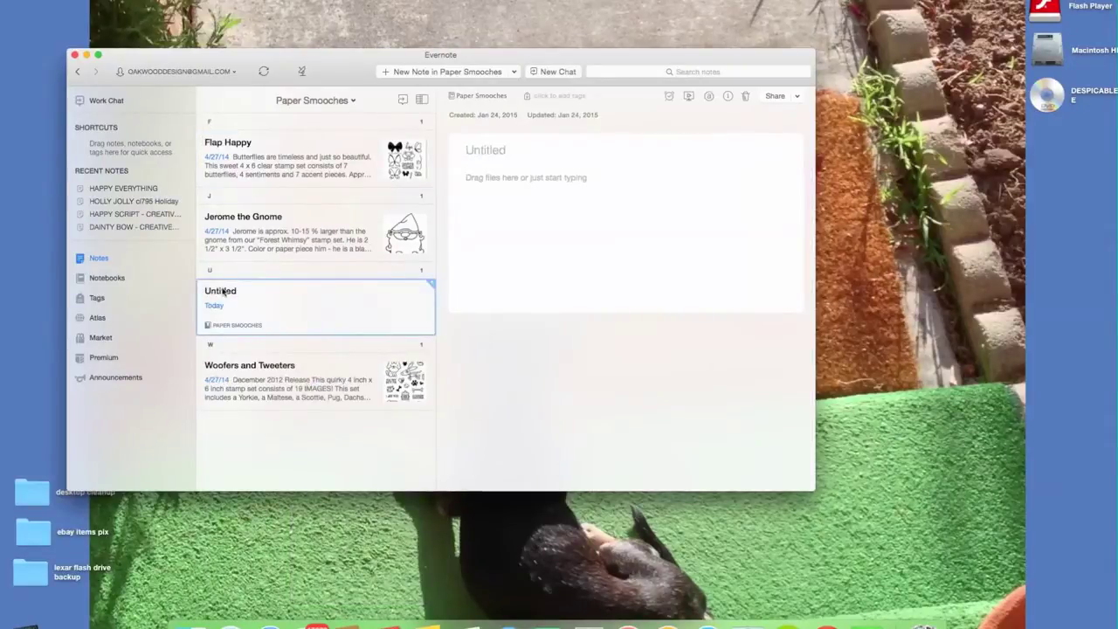
pyautogui.click(498, 151)
pyautogui.write('Large Leaves')
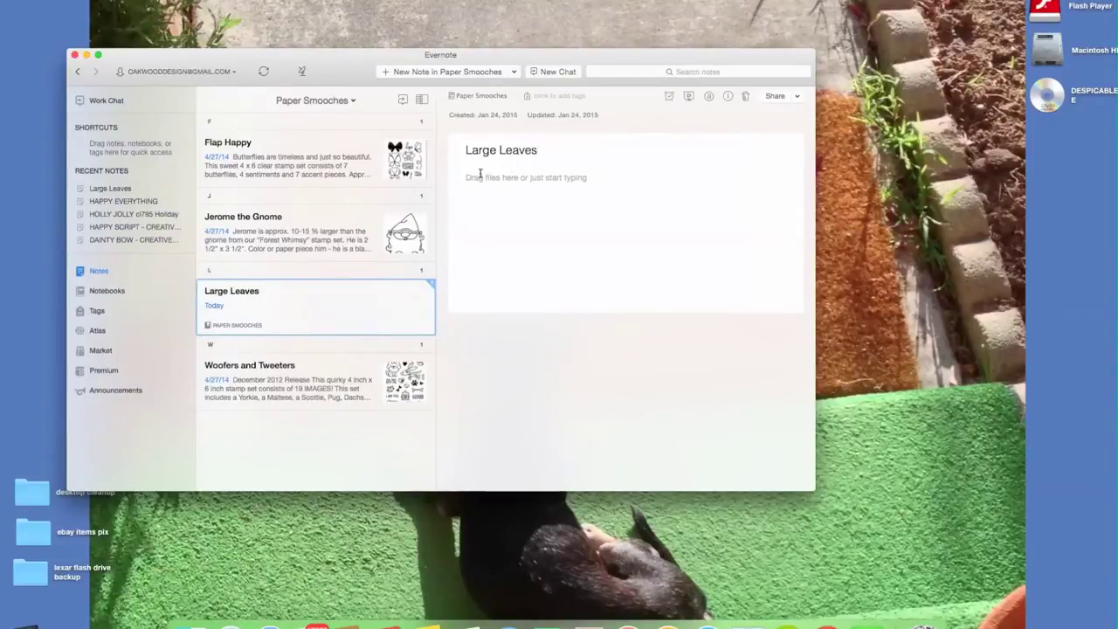
pyautogui.press('Return')
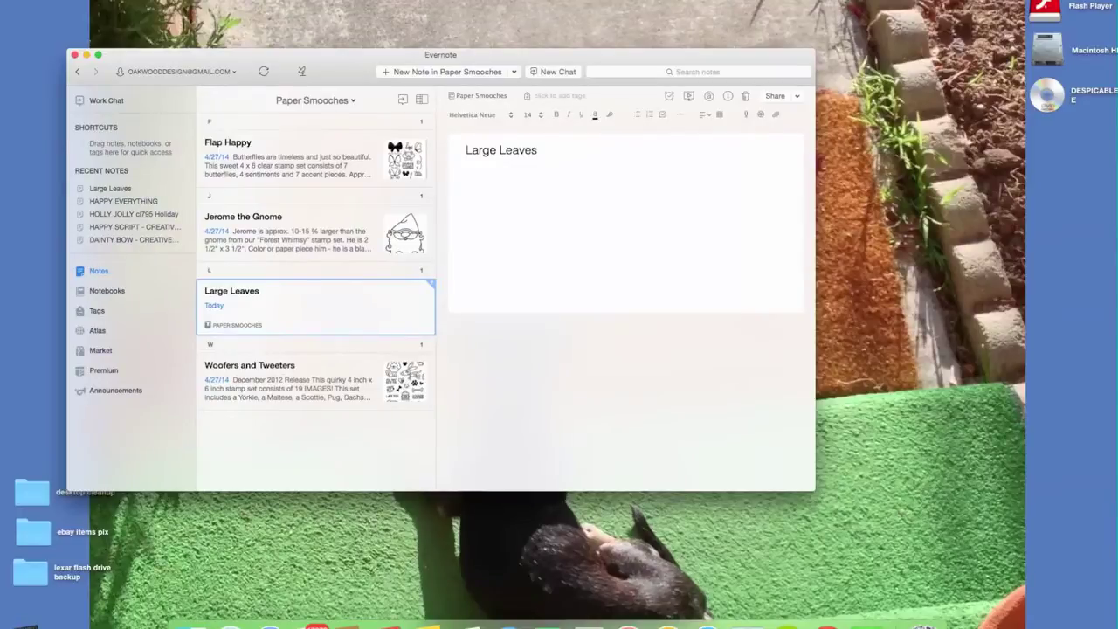
# - Enter J3D150, PaperTales, November 2014 and 9 on separate lines of the note body
pyautogui.write('J3D150')
pyautogui.press('Return')
pyautogui.write('PaperTales')
pyautogui.press('Return')
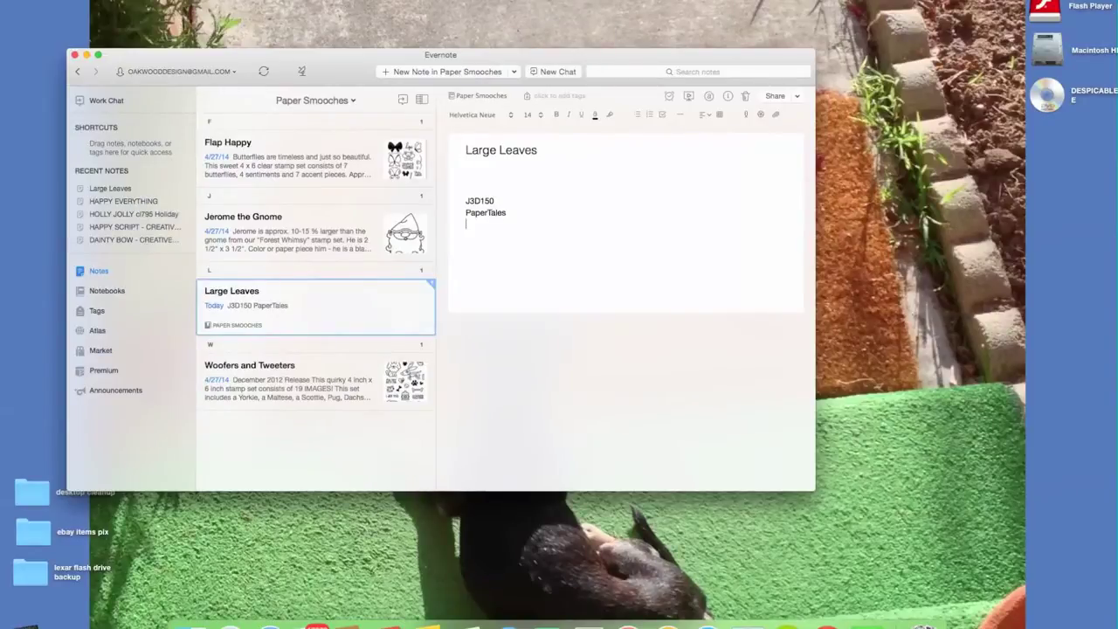
pyautogui.write('9')
pyautogui.click(537, 214)
pyautogui.press('Return')
pyautogui.write('NOvember')
pyautogui.press('BackSpace')
pyautogui.press('BackSpace')
pyautogui.press('BackSpace')
pyautogui.press('BackSpace')
pyautogui.press('BackSpace')
pyautogui.press('BackSpace')
pyautogui.press('BackSpace')
pyautogui.write('ovember 2014')
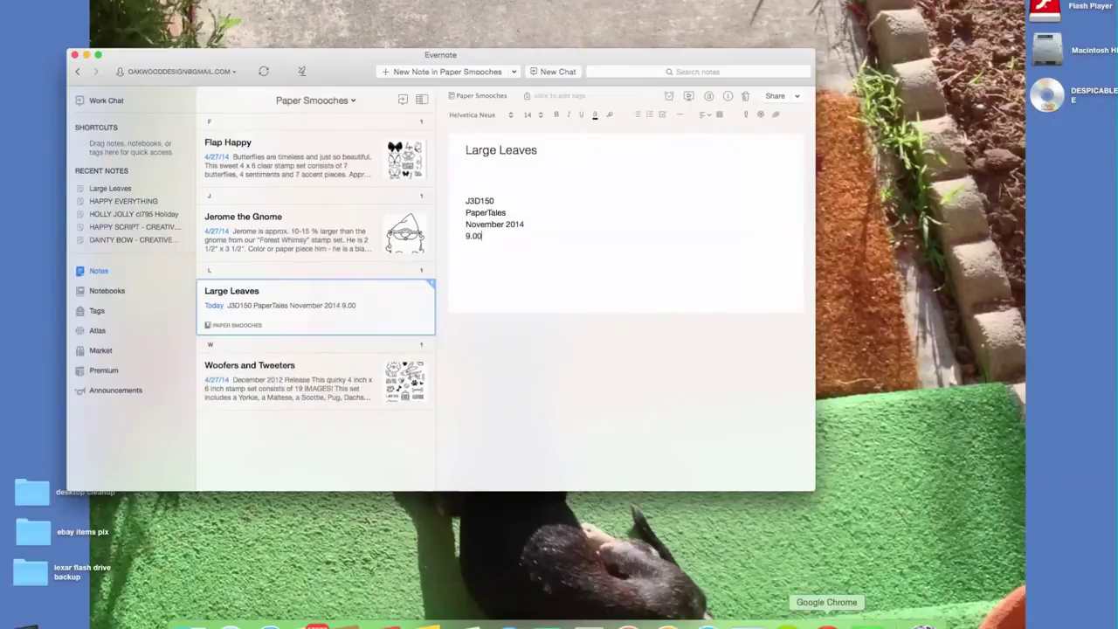
pyautogui.click(826, 624)
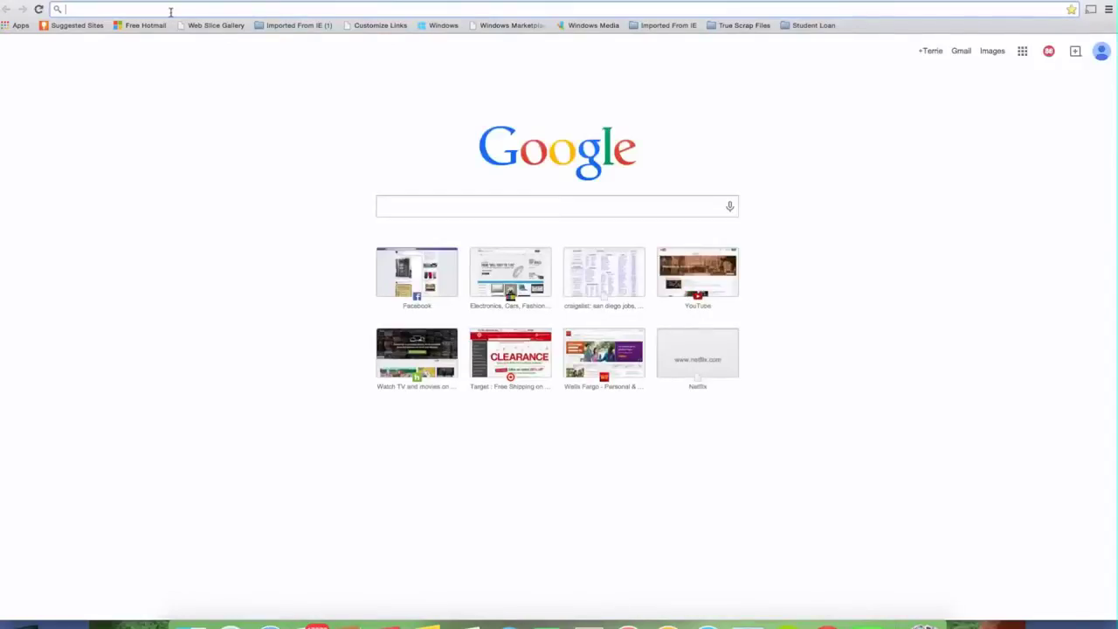
# - Google 'paper smooches dies' in Chrome
pyautogui.click(417, 208)
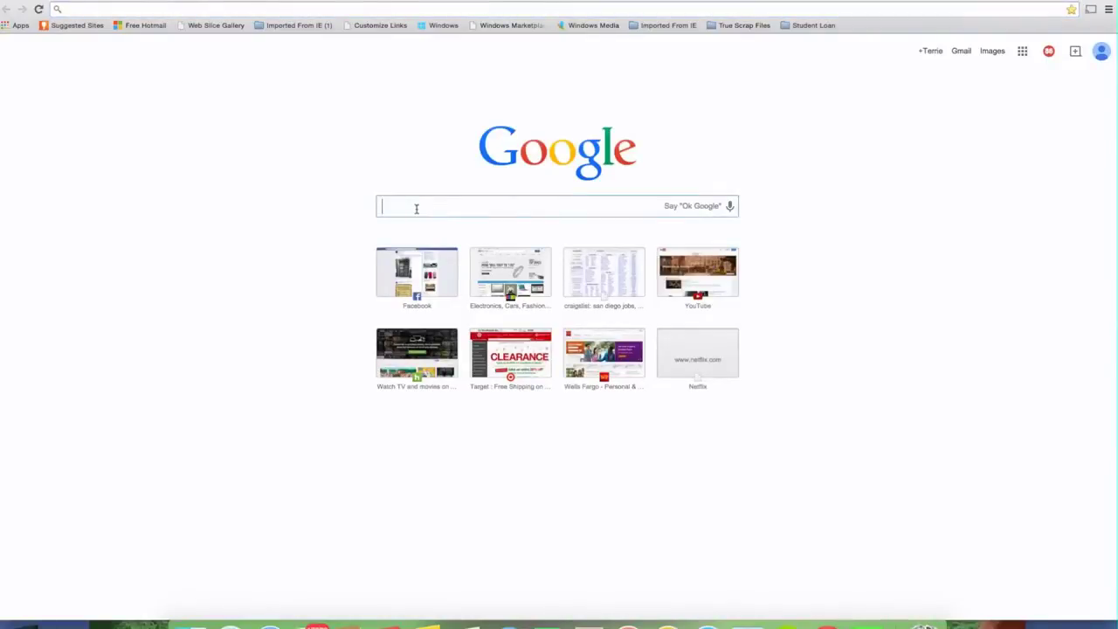
pyautogui.write('papersmo')
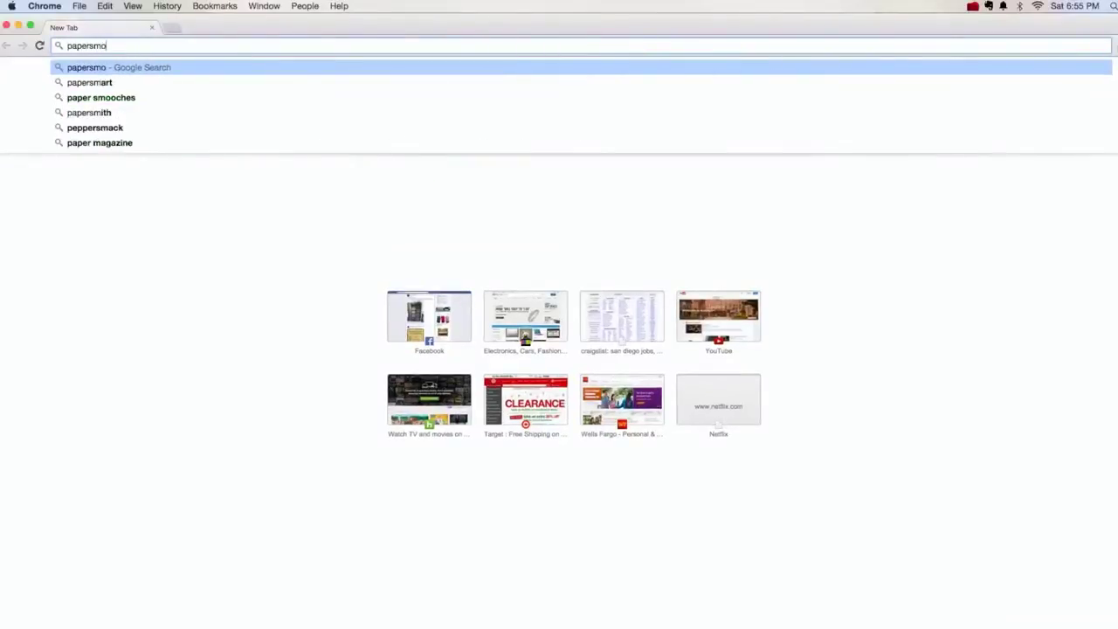
pyautogui.write('oc')
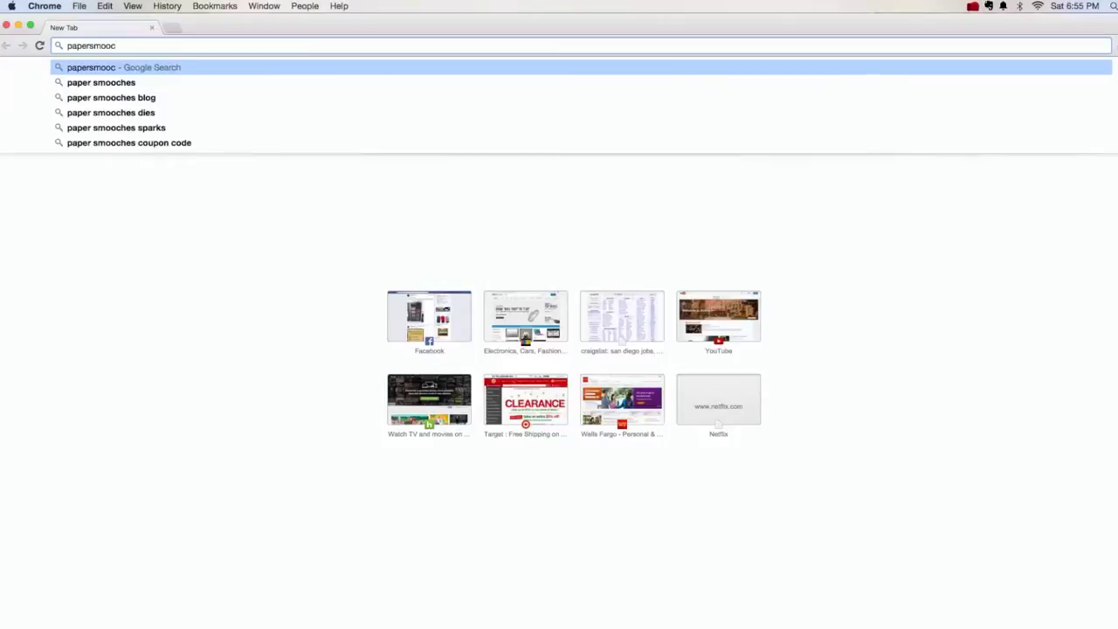
pyautogui.click(107, 113)
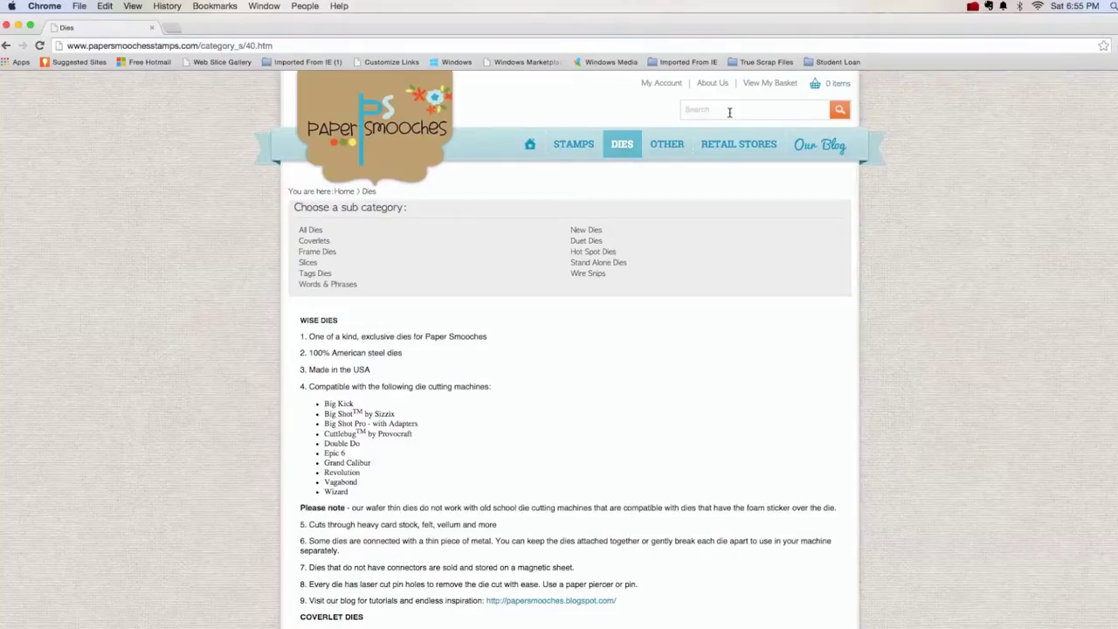
# - Search the Paper Smooches site for large leaves and copy the Large Leaves Dies product image
pyautogui.click(730, 111)
pyautogui.write('bi')
pyautogui.write('rge leaves')
pyautogui.press('Return')
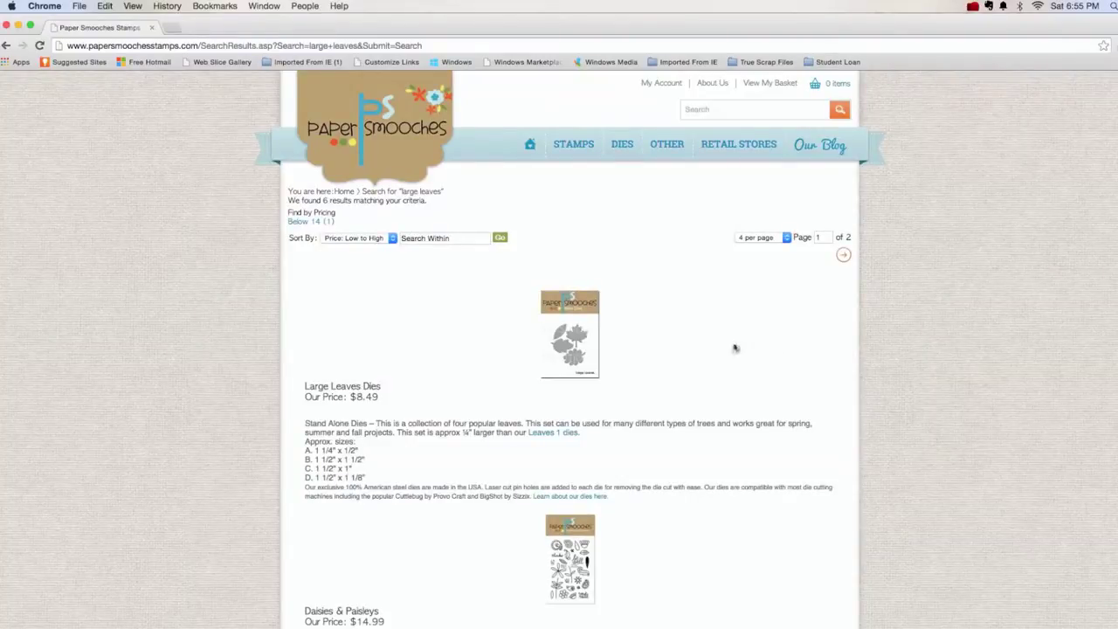
pyautogui.rightClick(564, 367)
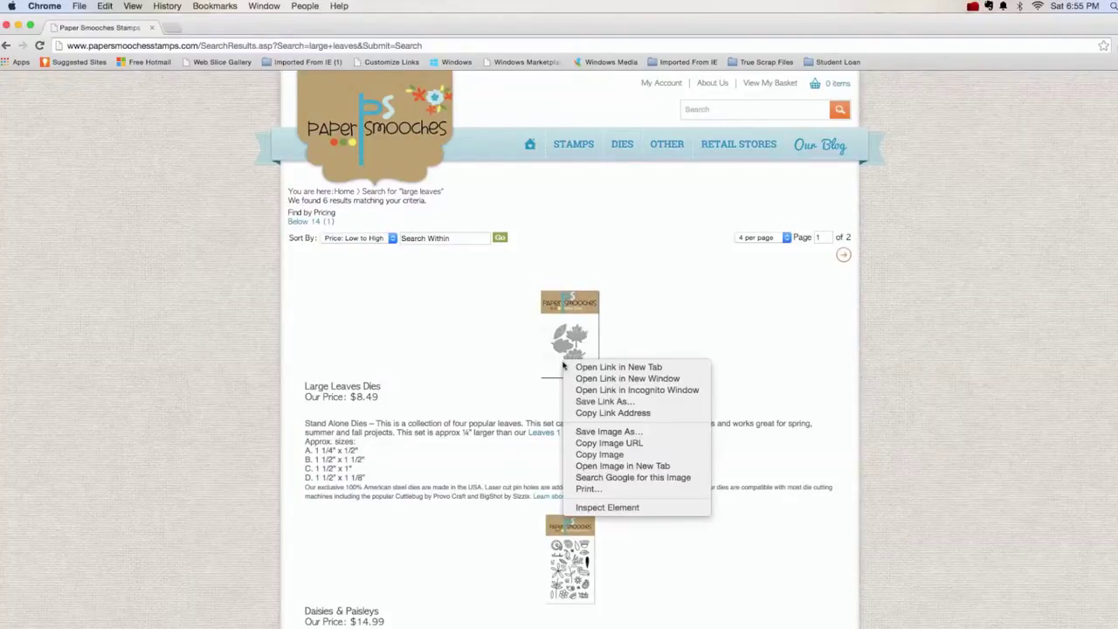
pyautogui.click(603, 456)
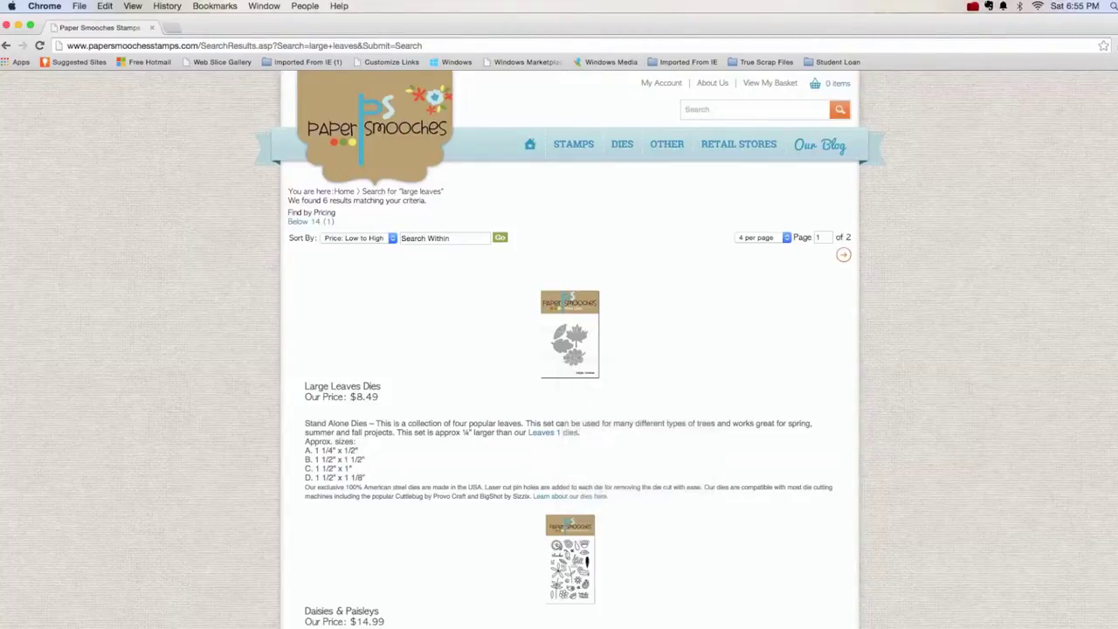
pyautogui.press('super+Tab')
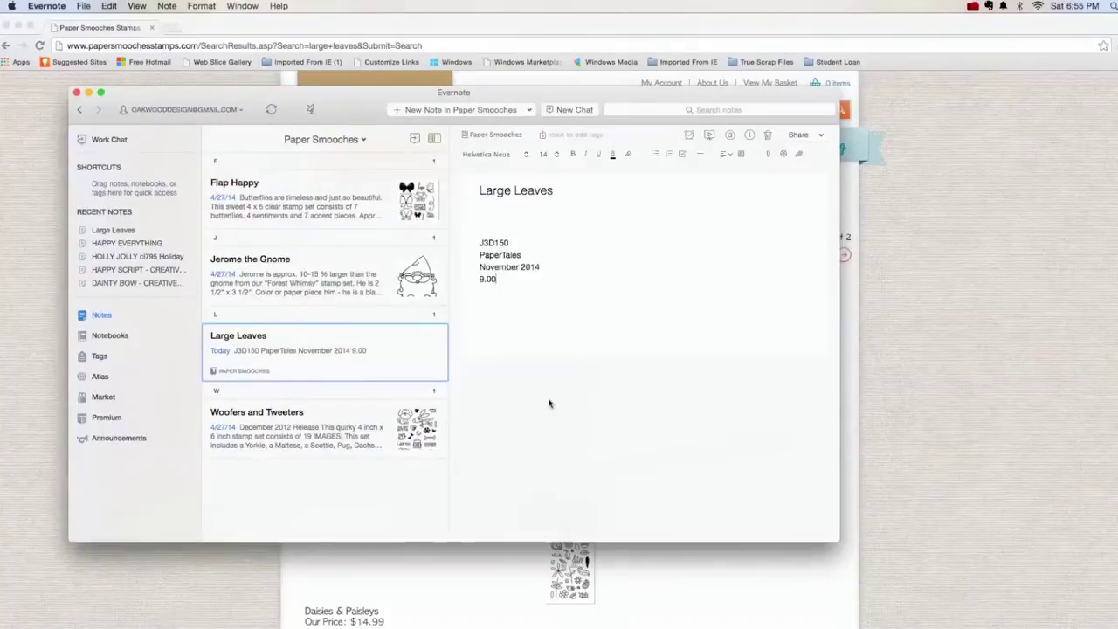
# - Paste the Large Leaves Dies image below the note title and resize it slightly
pyautogui.click(505, 213)
pyautogui.press('super+v')
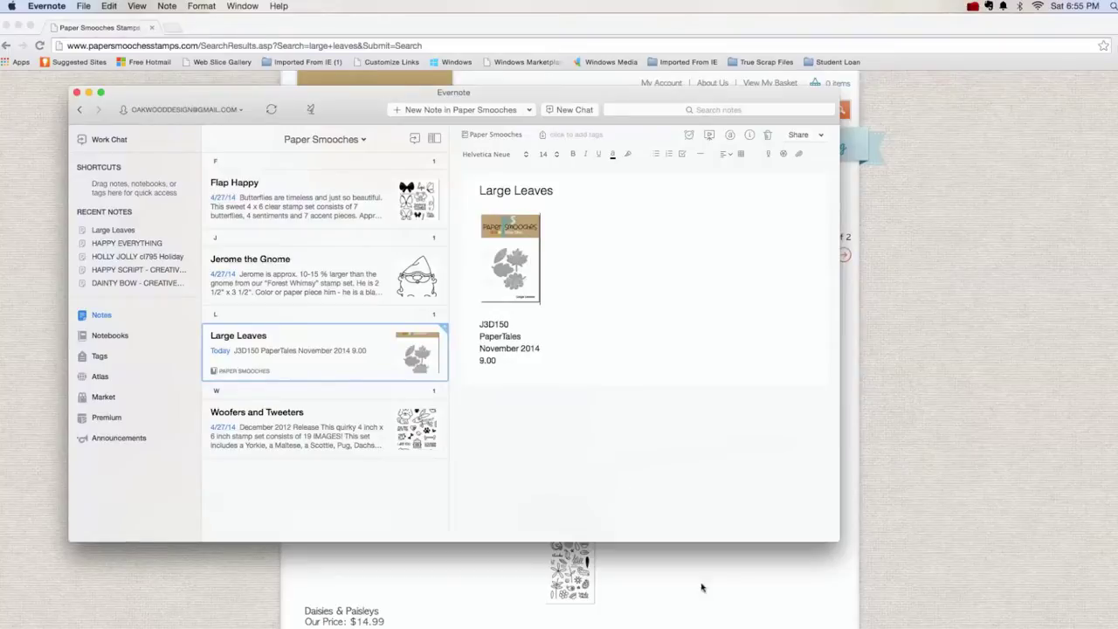
pyautogui.click(530, 302)
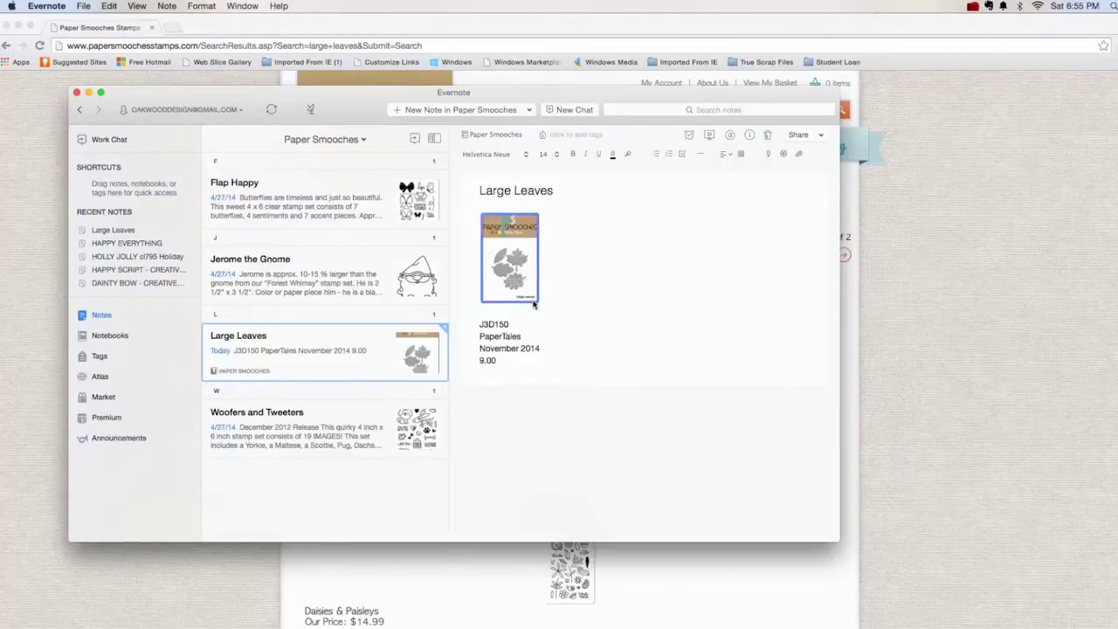
pyautogui.moveTo(534, 305); pyautogui.dragTo(553, 312)
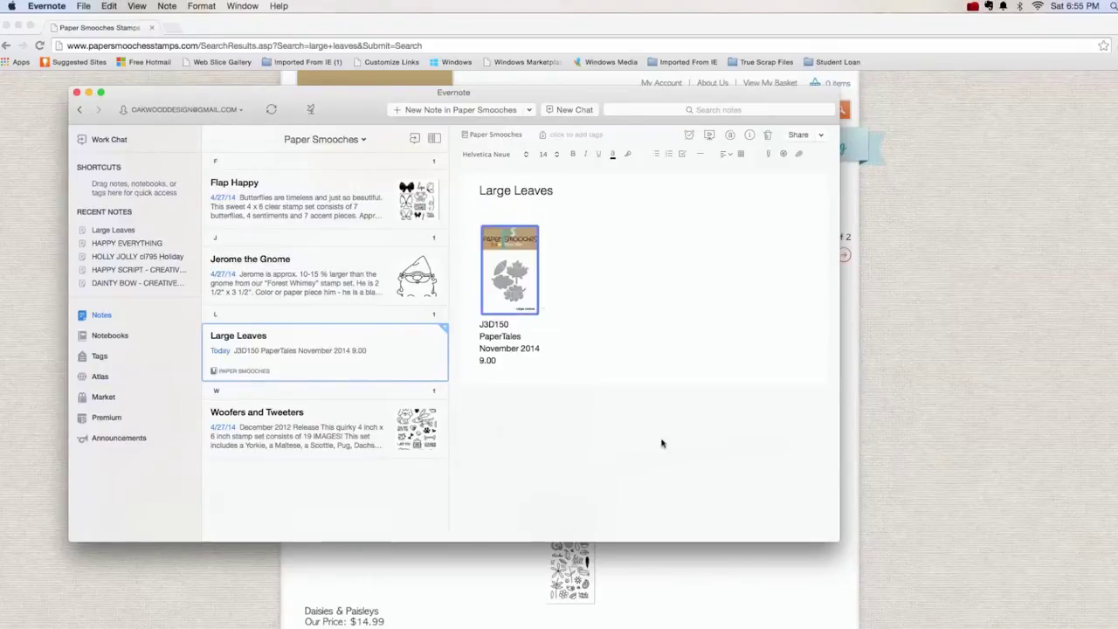
pyautogui.click(660, 604)
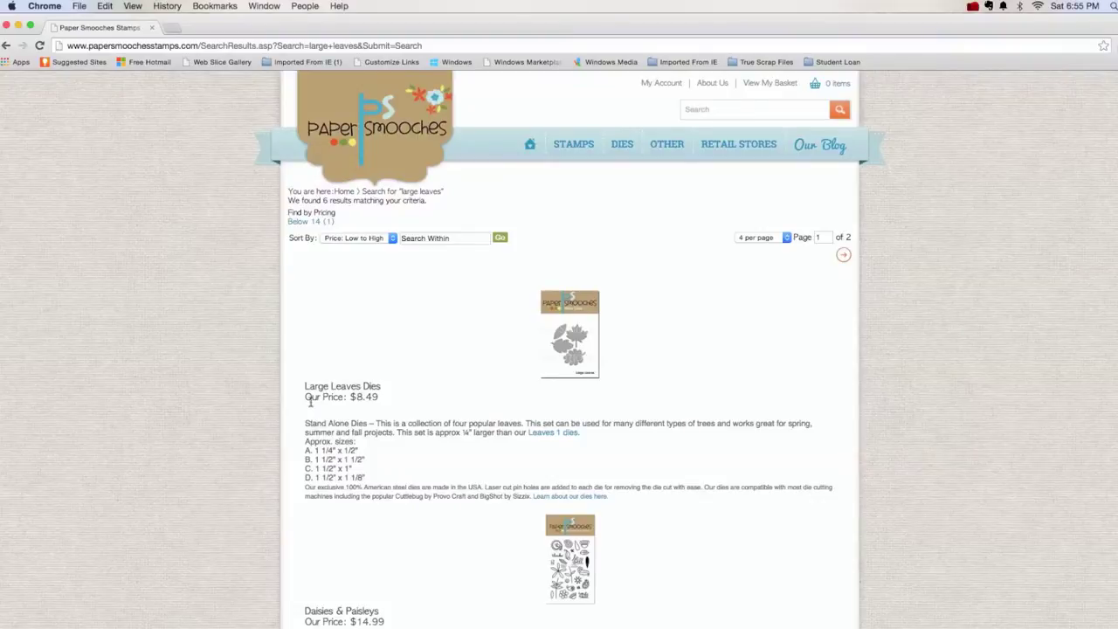
# - Select and copy the Large Leaves Dies description with its approximate size list
pyautogui.moveTo(308, 426); pyautogui.dragTo(368, 476)
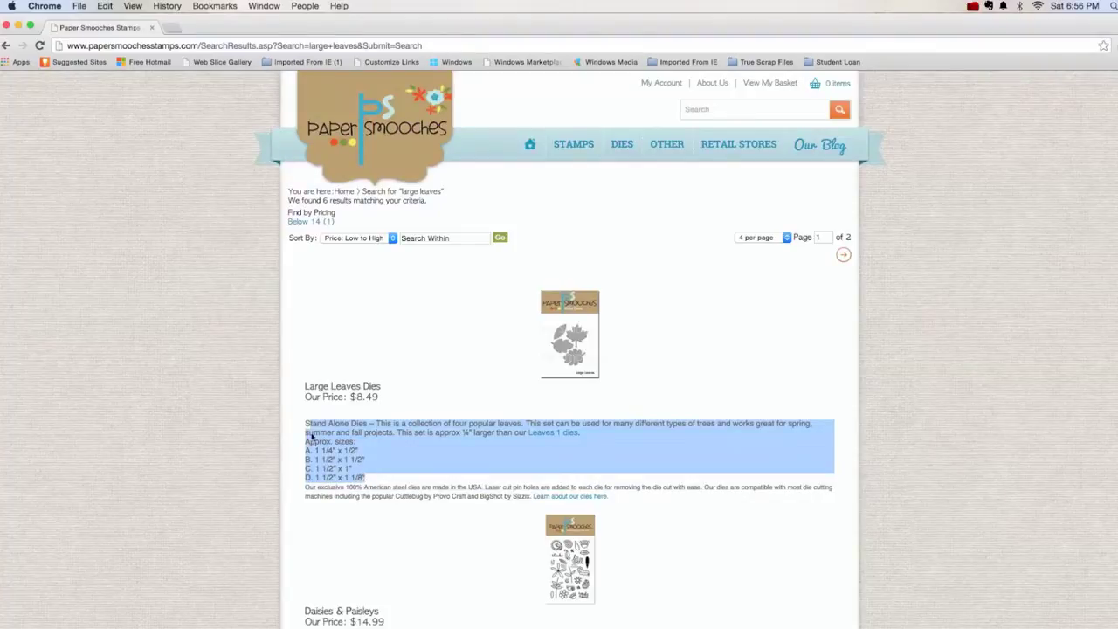
pyautogui.click(370, 480)
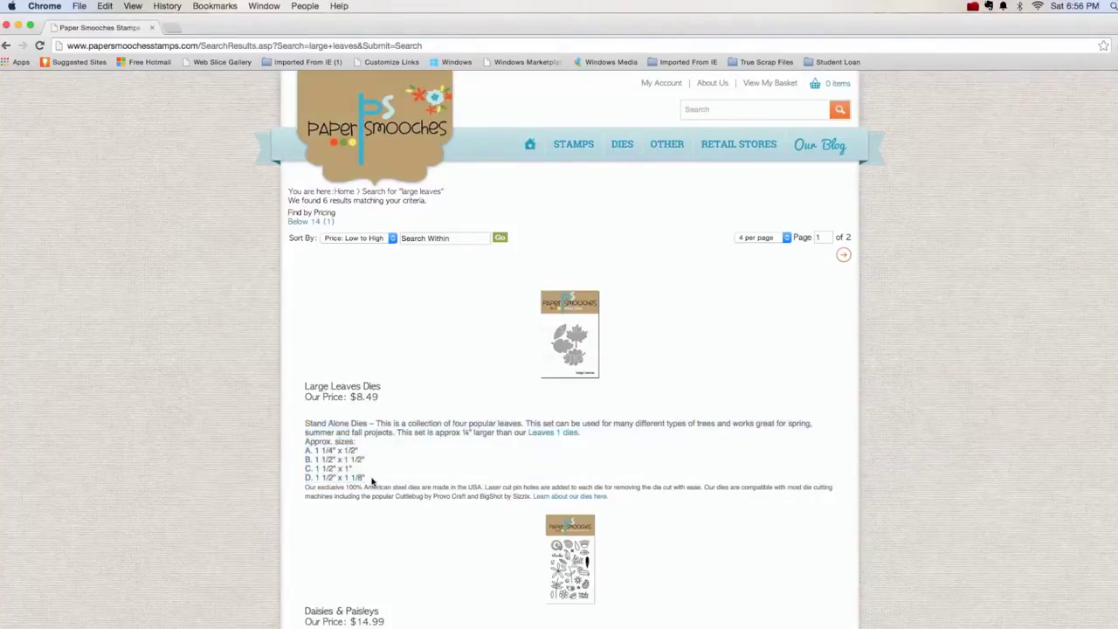
pyautogui.moveTo(371, 480); pyautogui.dragTo(304, 428)
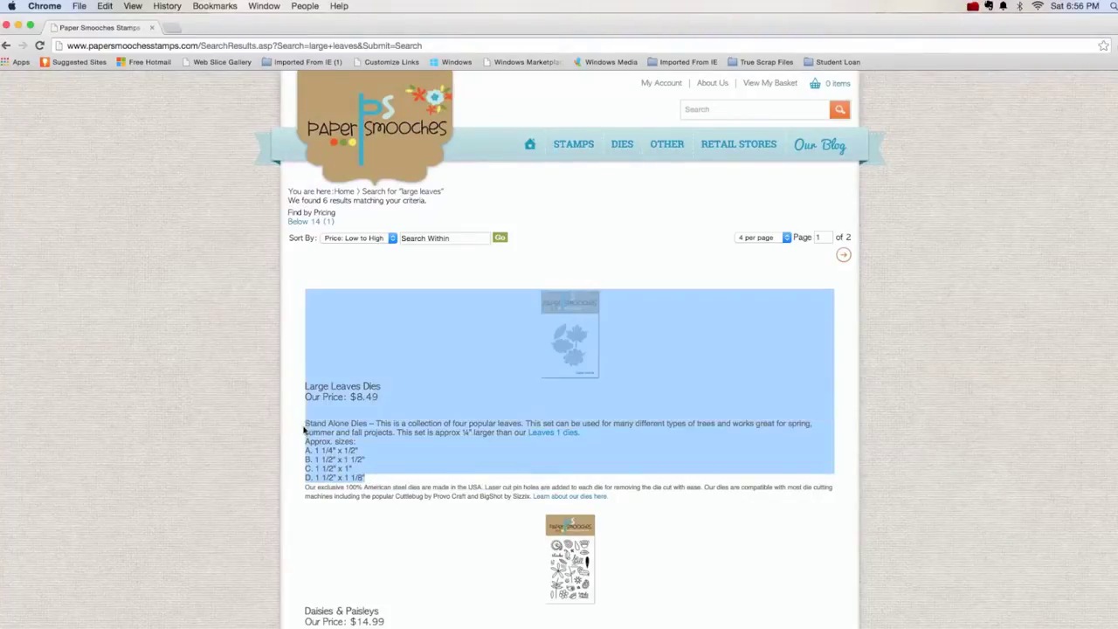
pyautogui.click(311, 423)
pyautogui.tripleClick(311, 424)
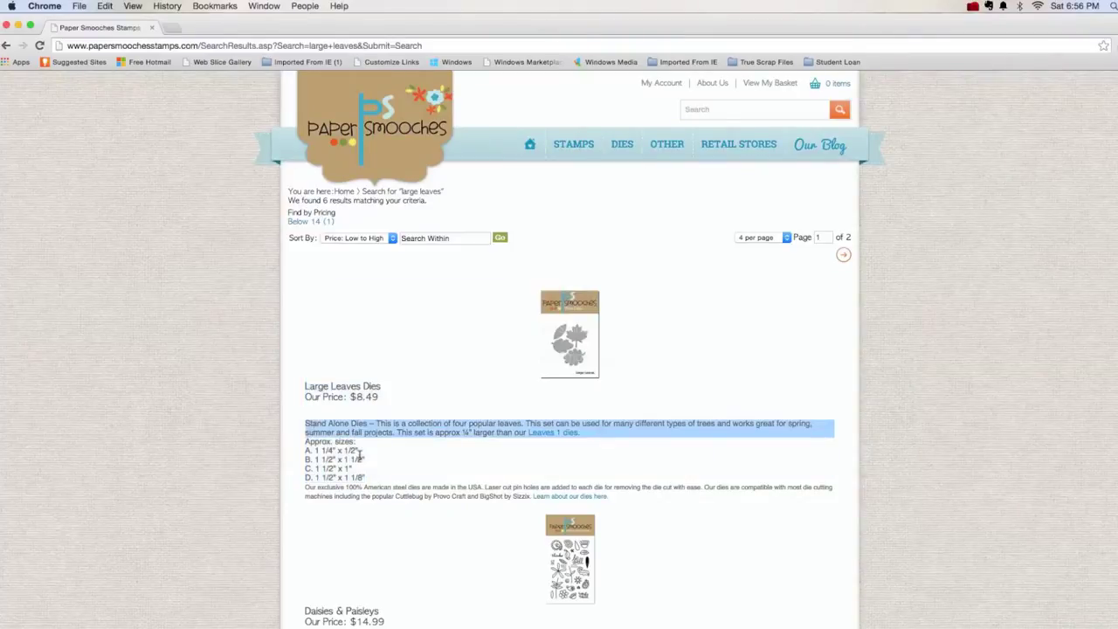
pyautogui.moveTo(367, 479); pyautogui.dragTo(306, 424)
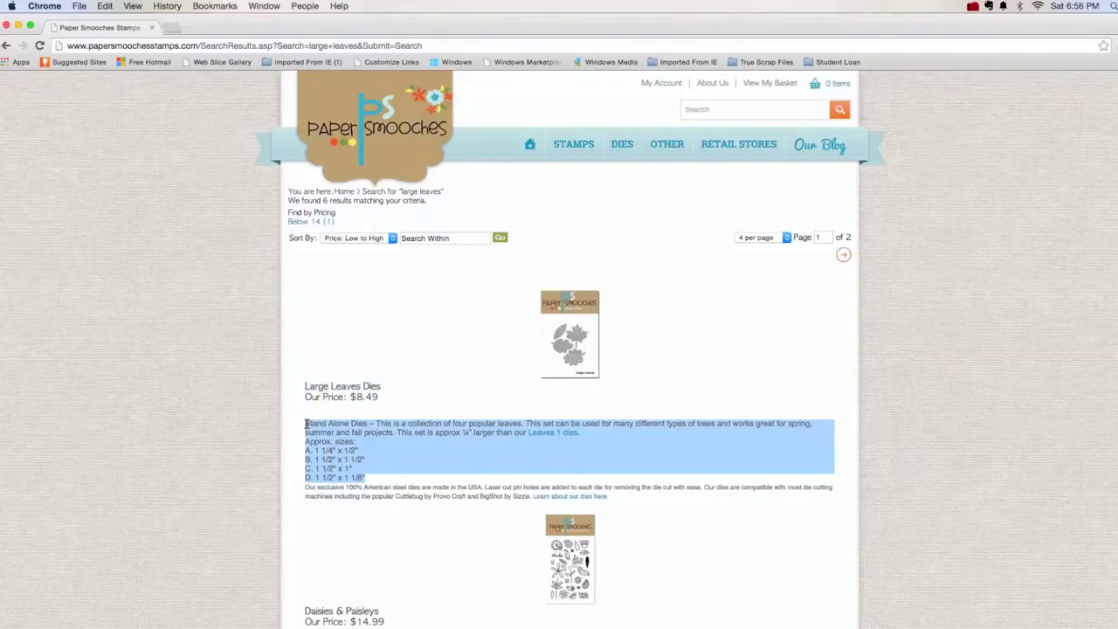
pyautogui.rightClick(307, 424)
pyautogui.click(324, 432)
pyautogui.press('super+Tab')
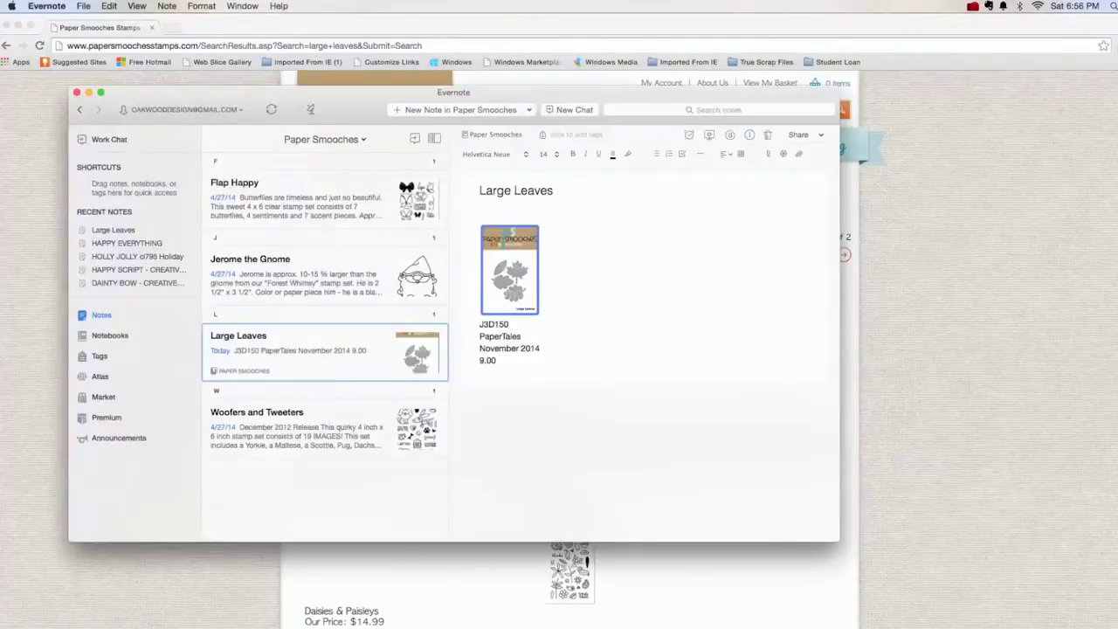
# - Paste the description and sizes between the image and J3D150, keeping J3D150 on its own line
pyautogui.click(556, 300)
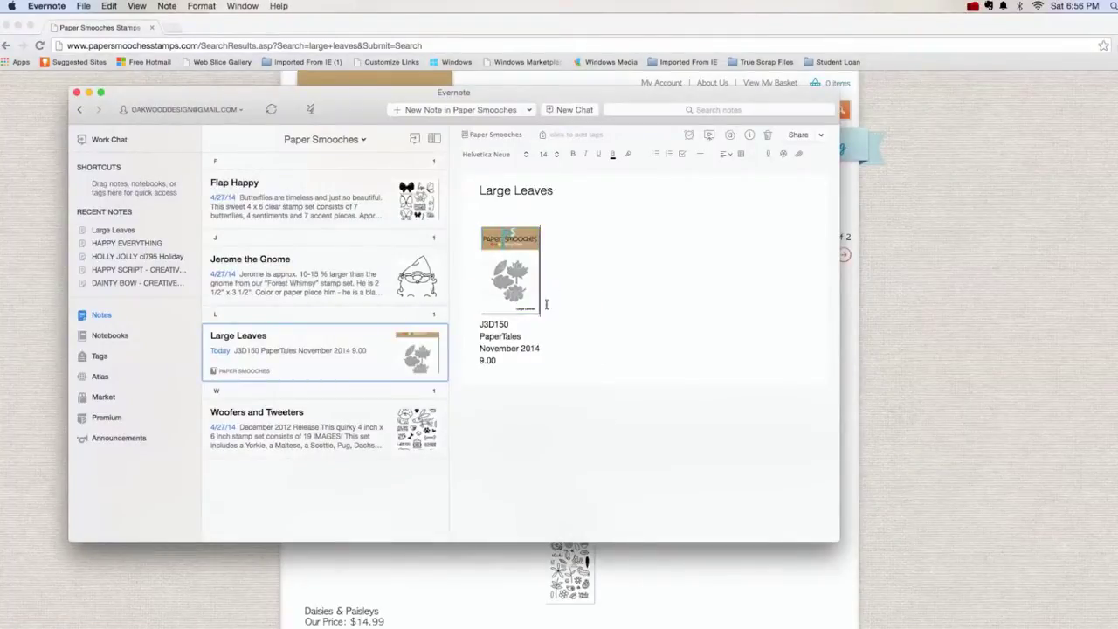
pyautogui.click(480, 328)
pyautogui.press('Return')
pyautogui.press('Return')
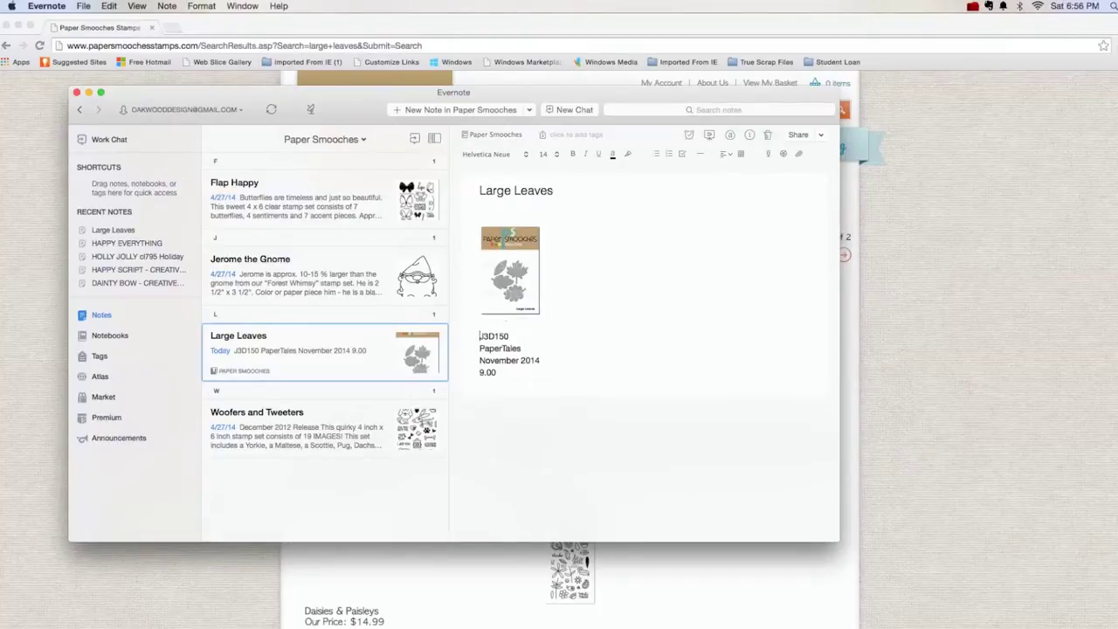
pyautogui.press('super+v')
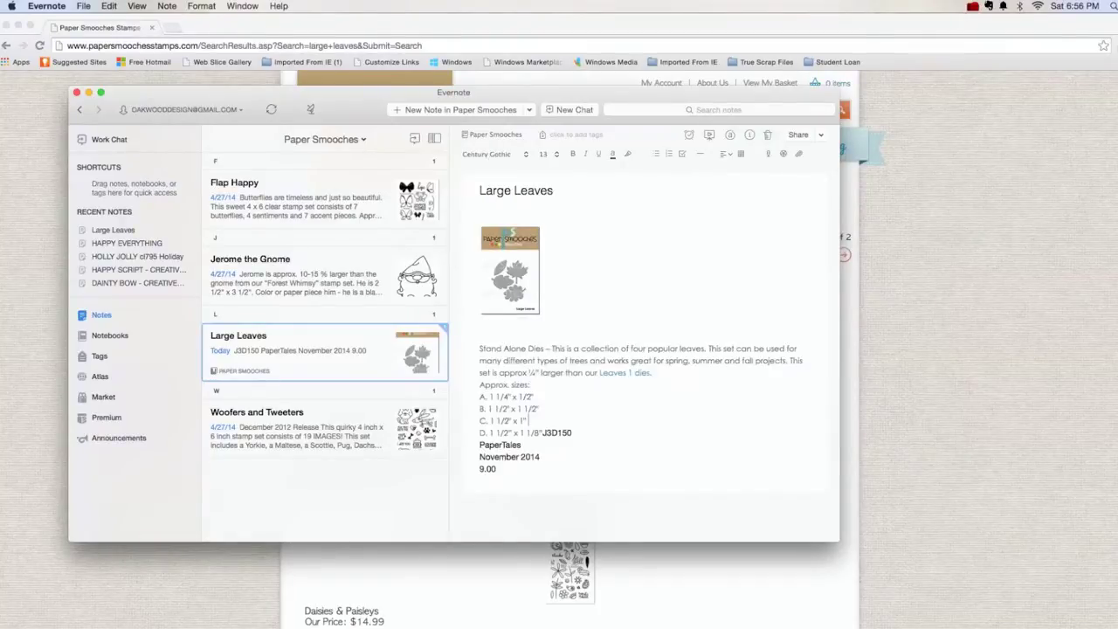
pyautogui.press('Return')
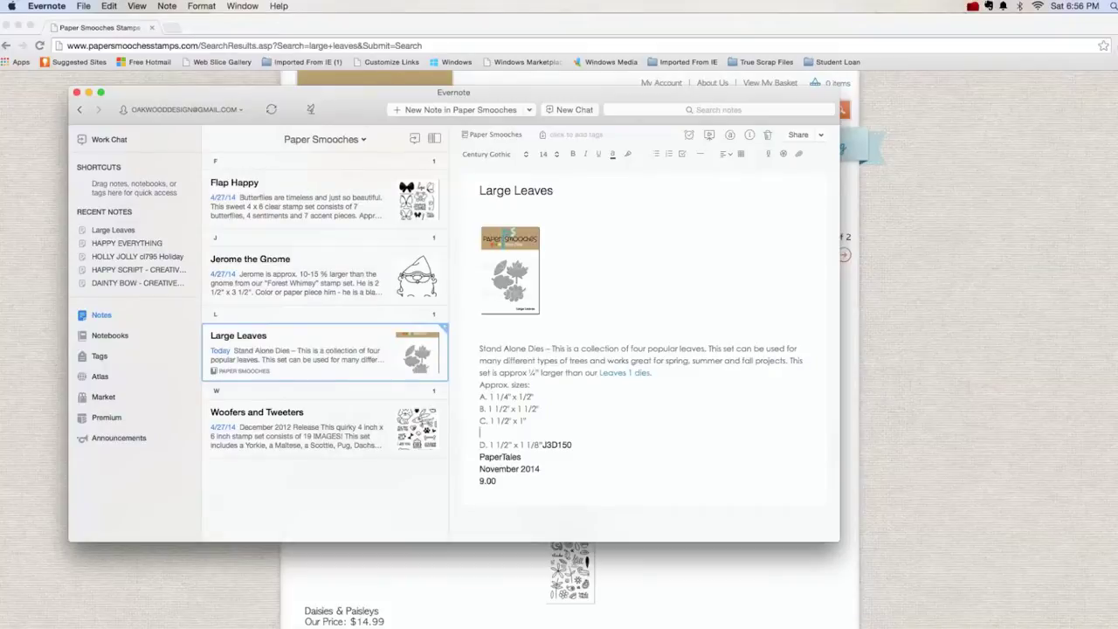
pyautogui.press('BackSpace')
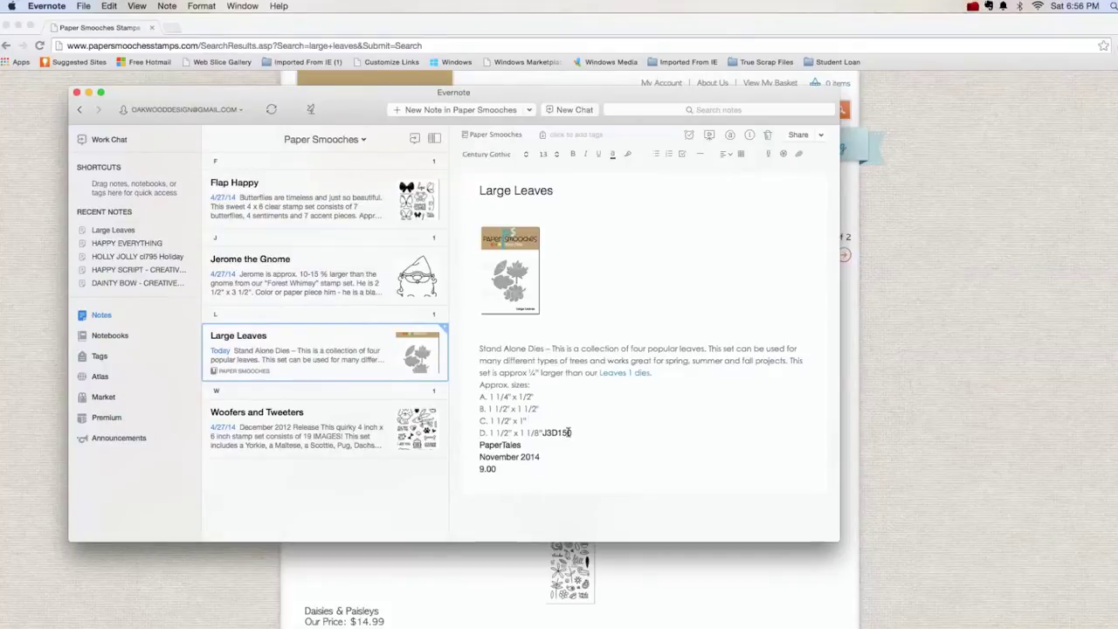
pyautogui.click(545, 433)
pyautogui.press('Return')
pyautogui.press('Return')
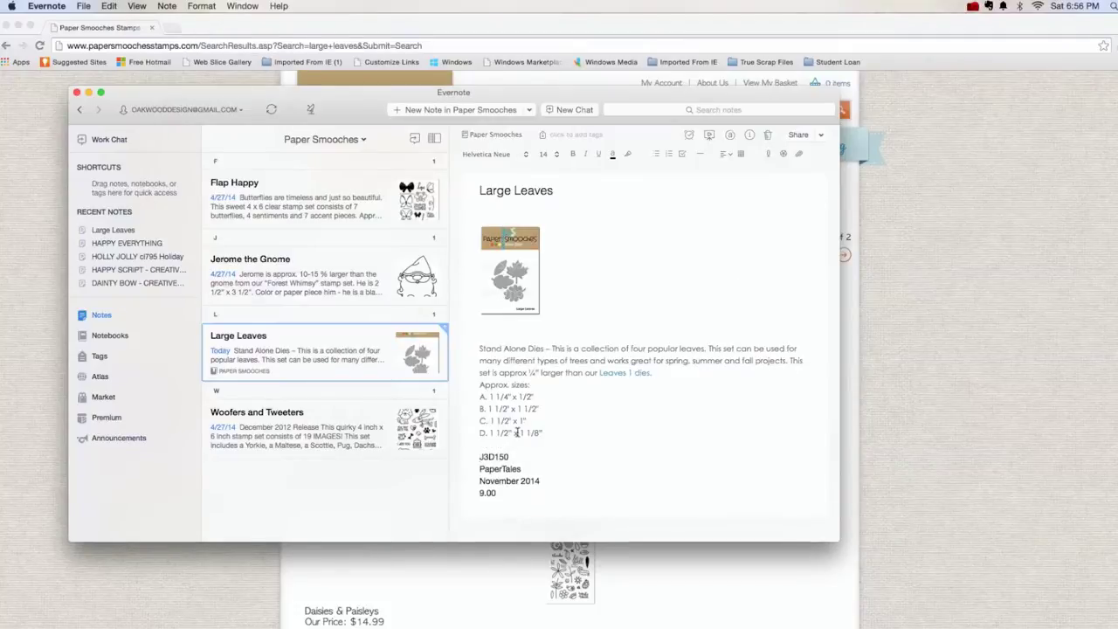
# - Check the Large Leaves note against Jerome the Gnome, then show all notes
pyautogui.click(355, 284)
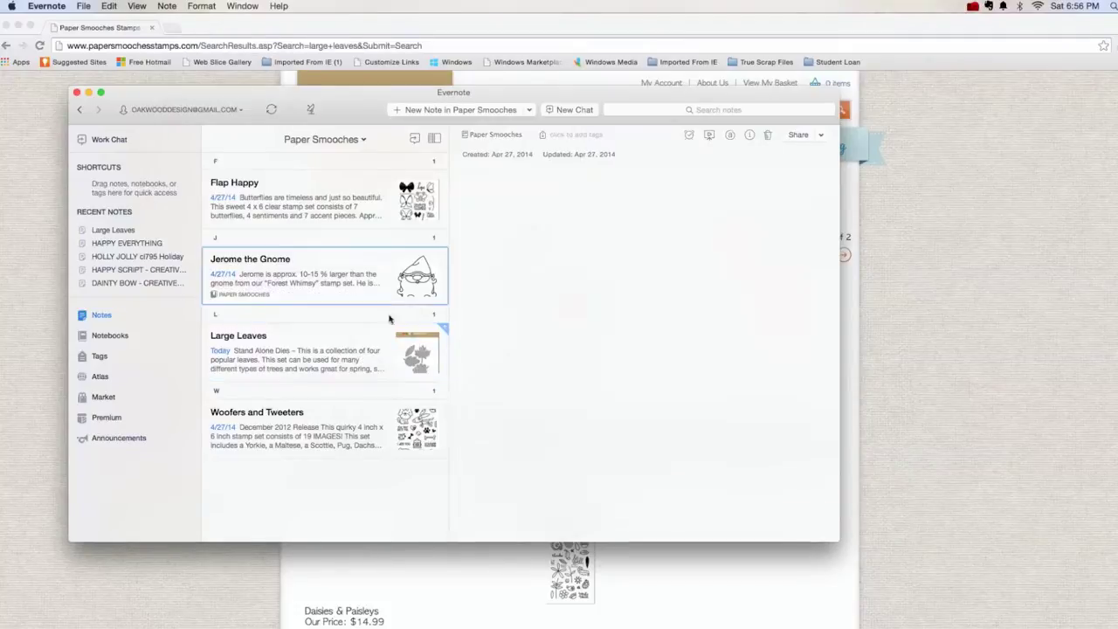
pyautogui.click(347, 353)
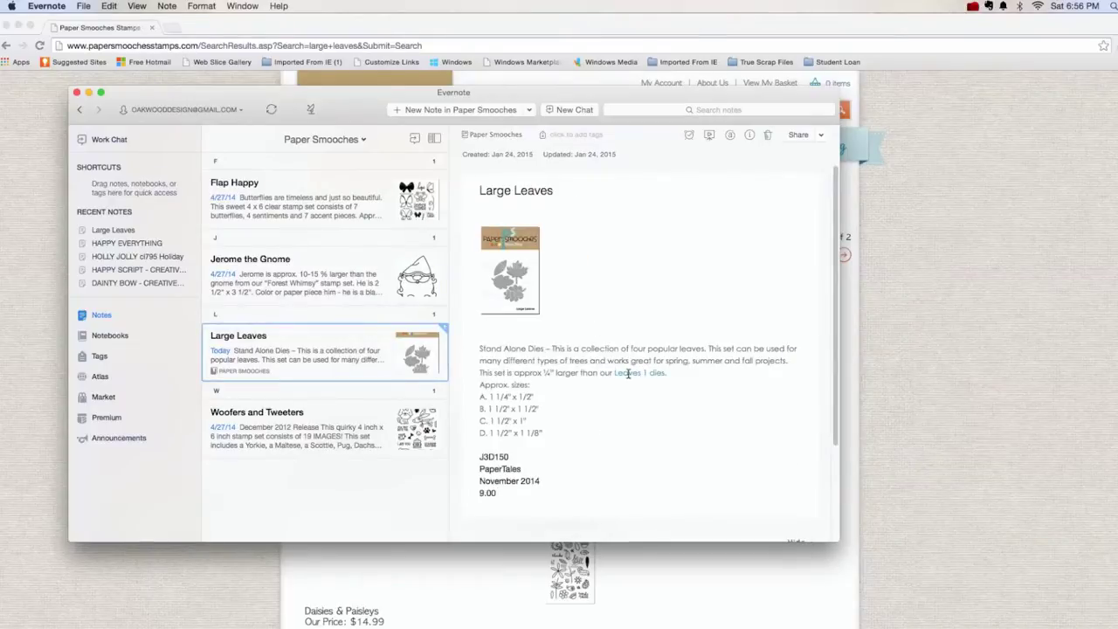
pyautogui.scroll(-1, 657, 410)
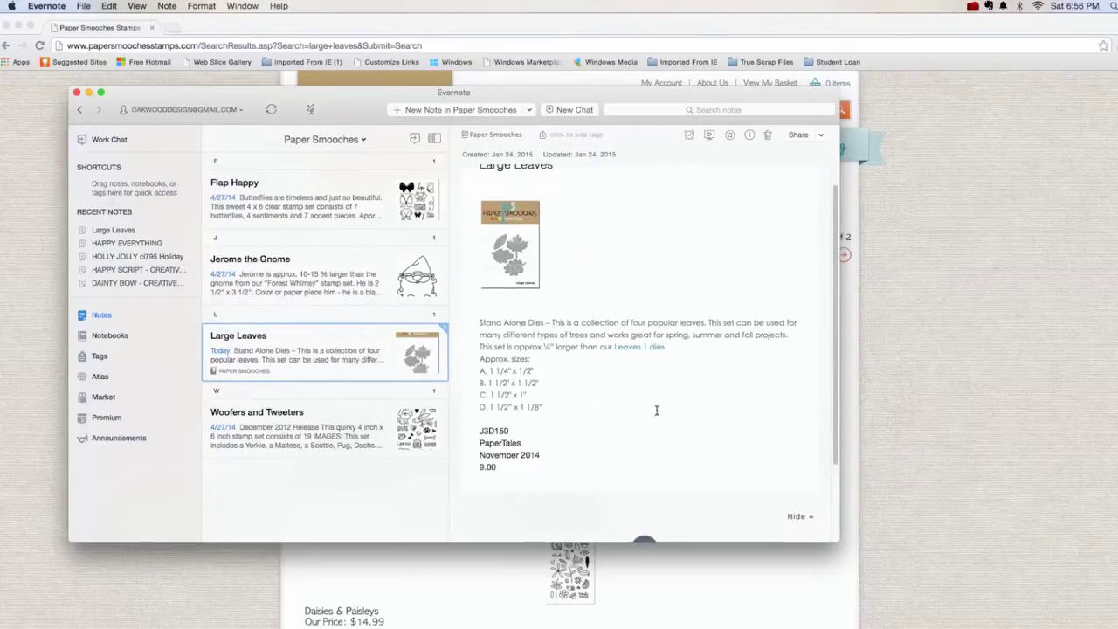
pyautogui.scroll(1, 657, 410)
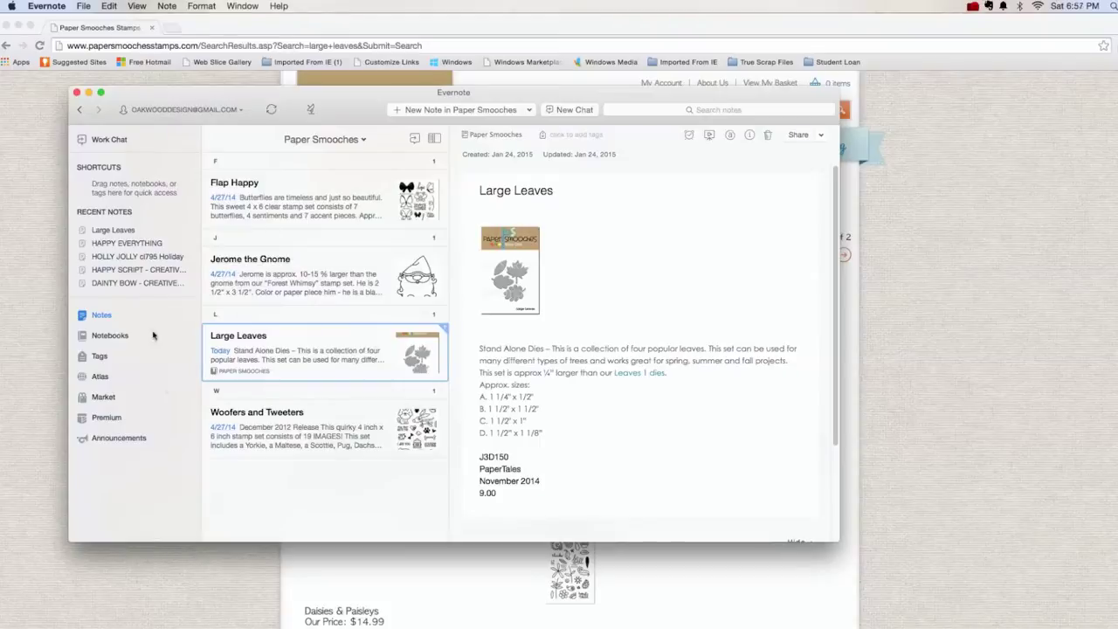
pyautogui.click(101, 317)
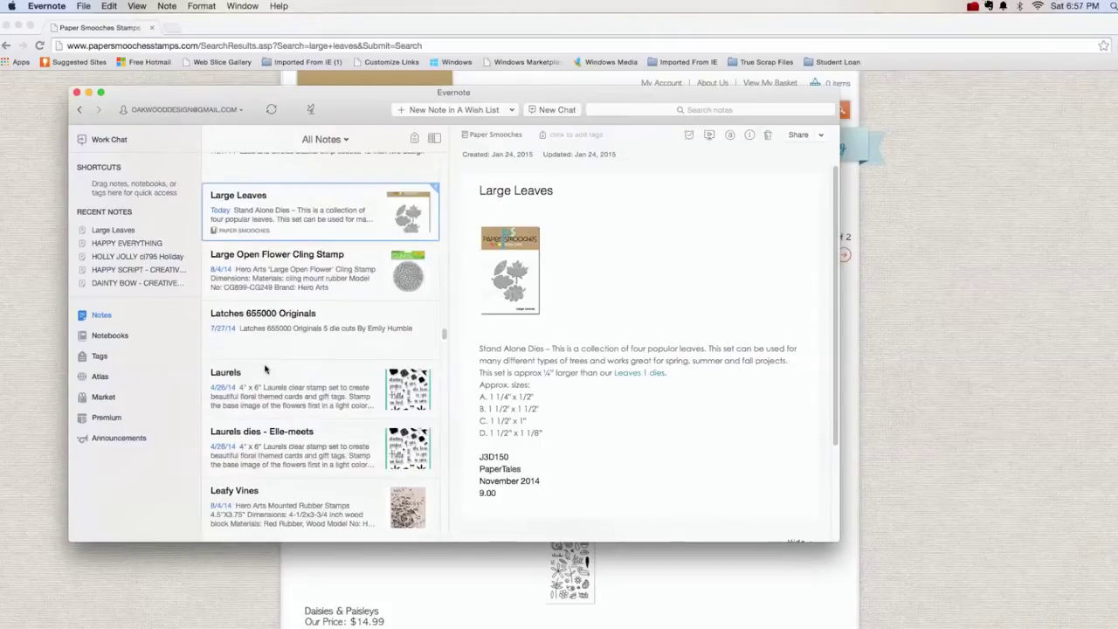
# - Look briefly at the Mama Elephant notebook, then open the Lawn Fawn Stamps notebook
pyautogui.click(109, 337)
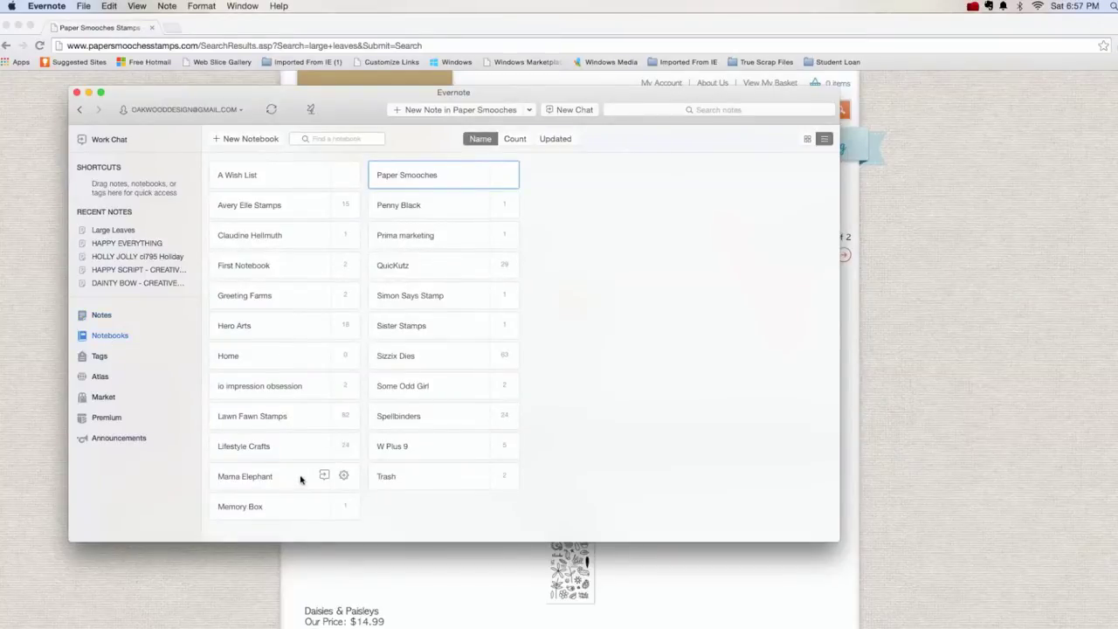
pyautogui.click(262, 482)
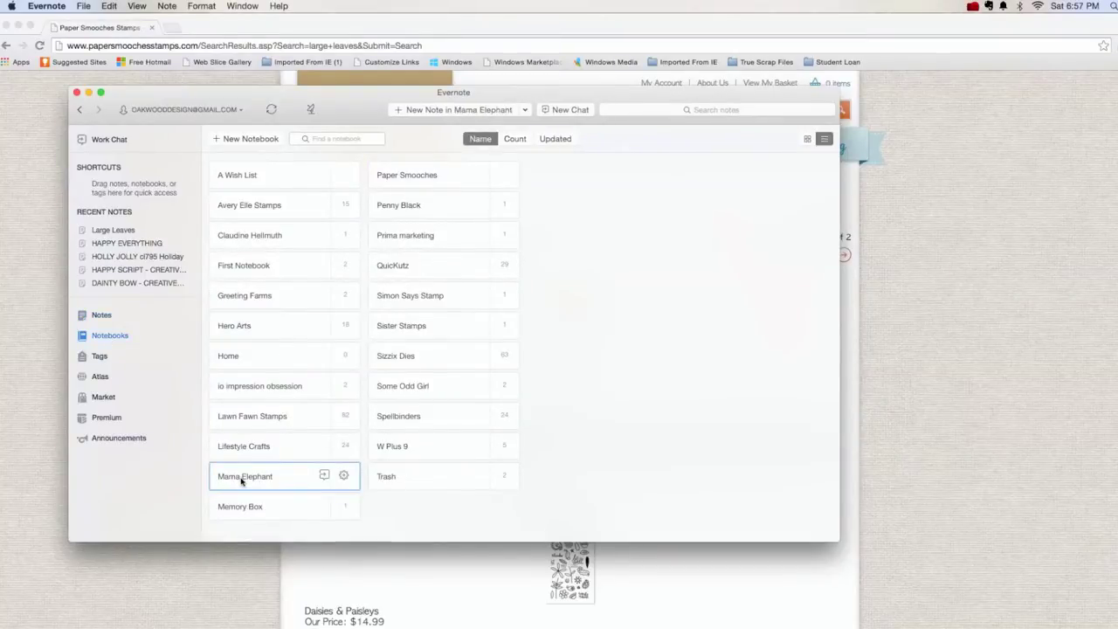
pyautogui.doubleClick(242, 481)
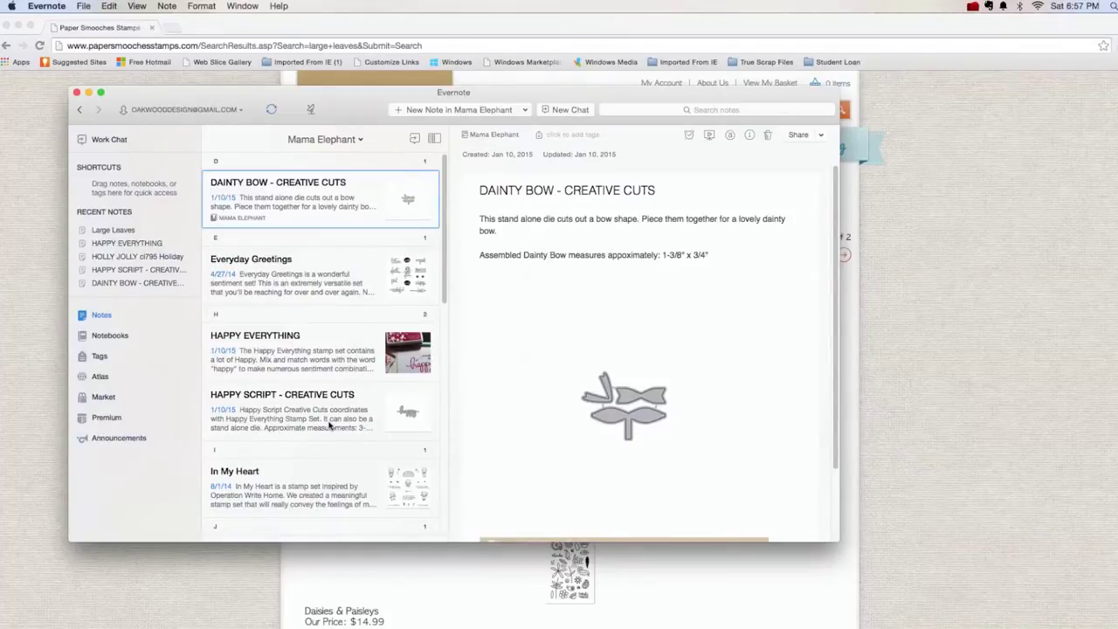
pyautogui.click(109, 337)
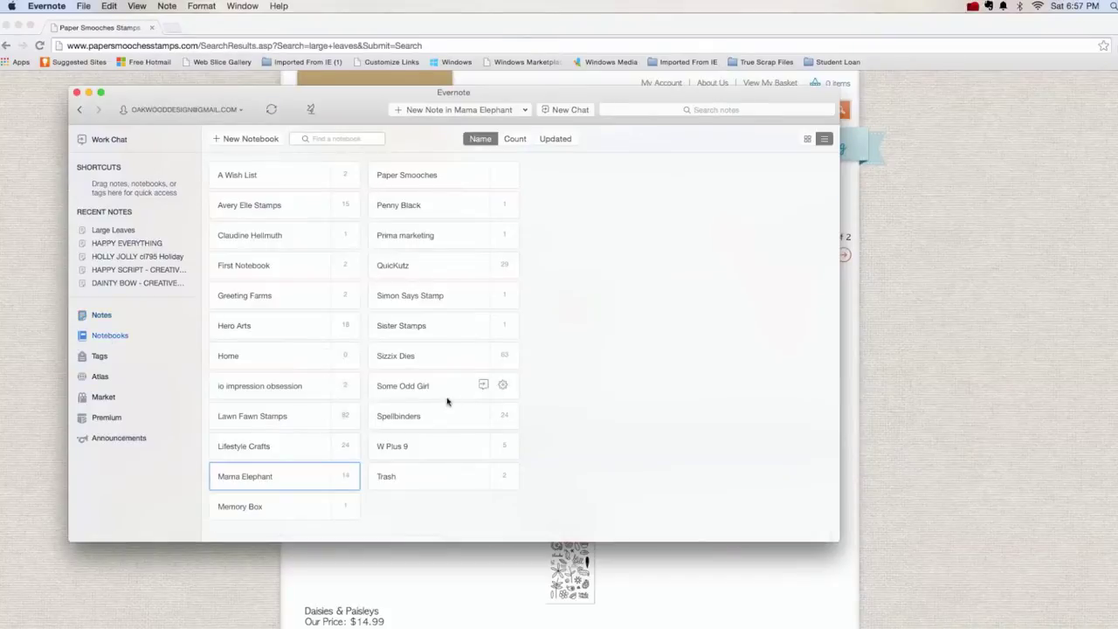
pyautogui.doubleClick(265, 417)
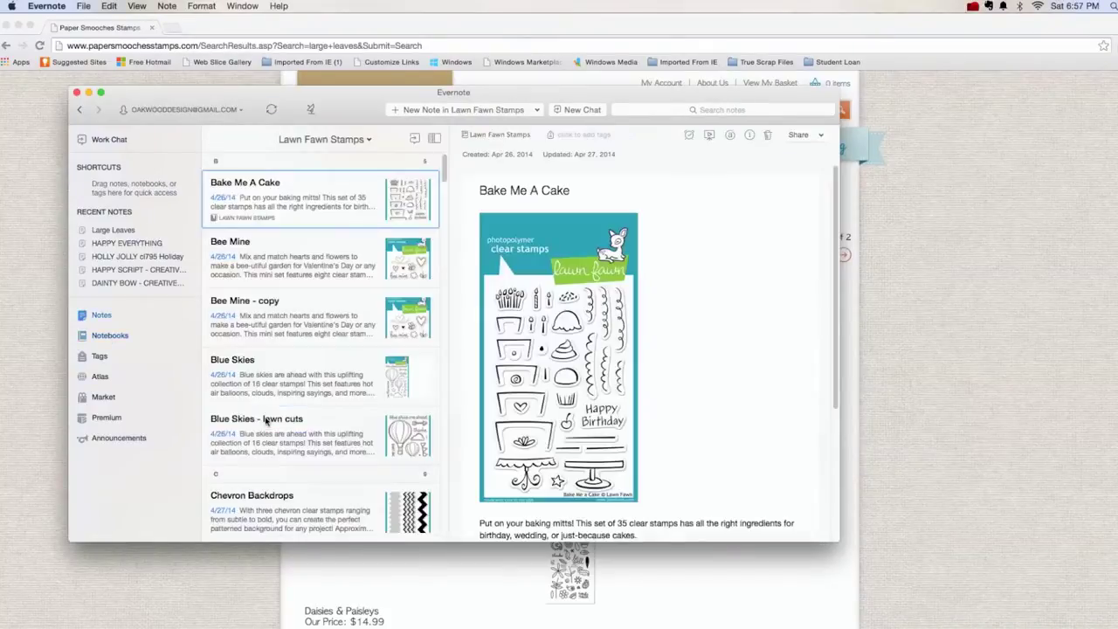
pyautogui.click(640, 110)
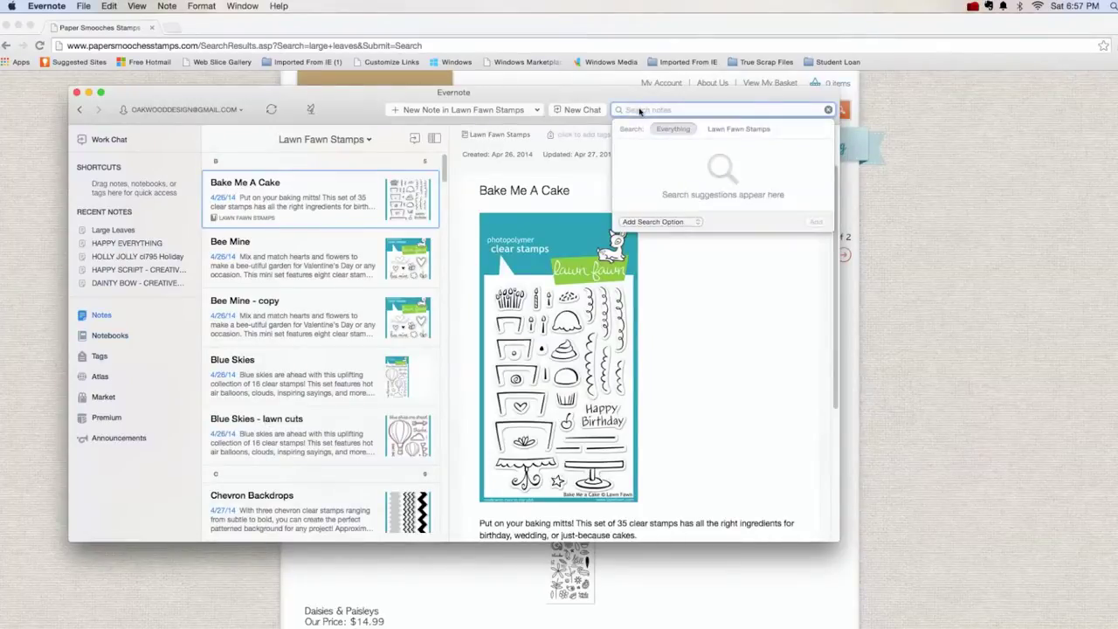
# - Search all notes for 'JOY', then go back and reopen the Lawn Fawn Stamps notebook
pyautogui.write('JPY')
pyautogui.press('BackSpace')
pyautogui.press('BackSpace')
pyautogui.write('O')
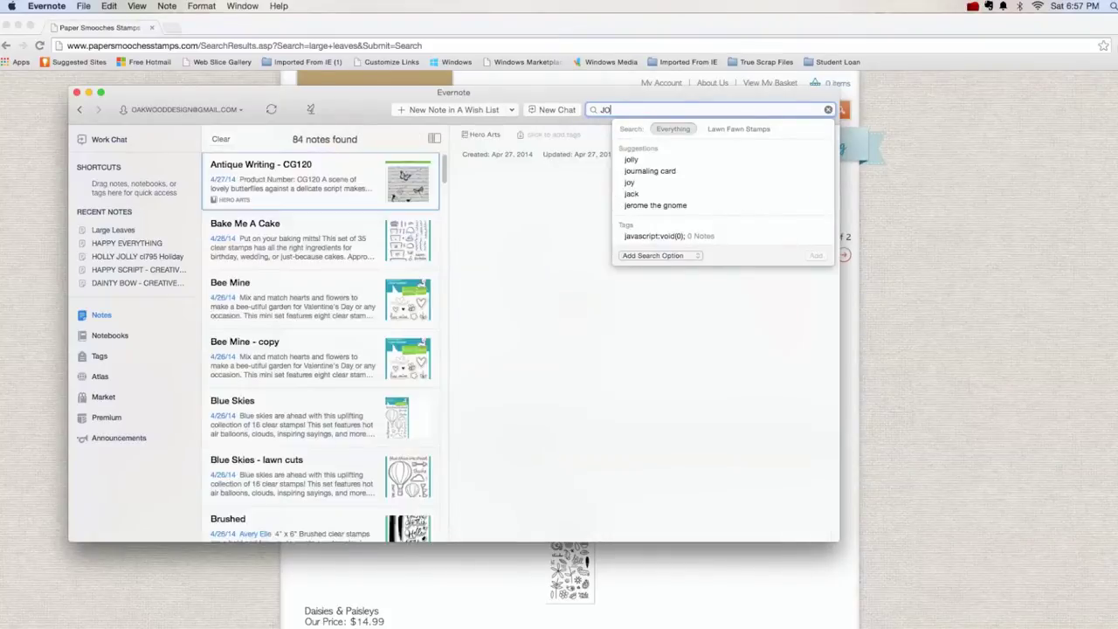
pyautogui.write('Y')
pyautogui.press('Return')
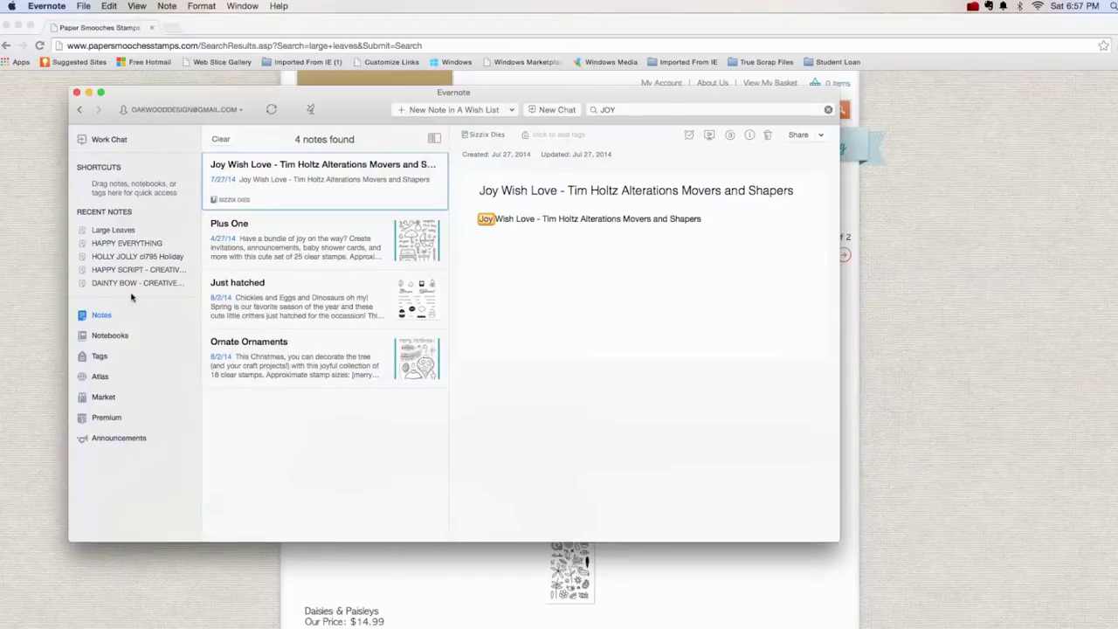
pyautogui.click(111, 337)
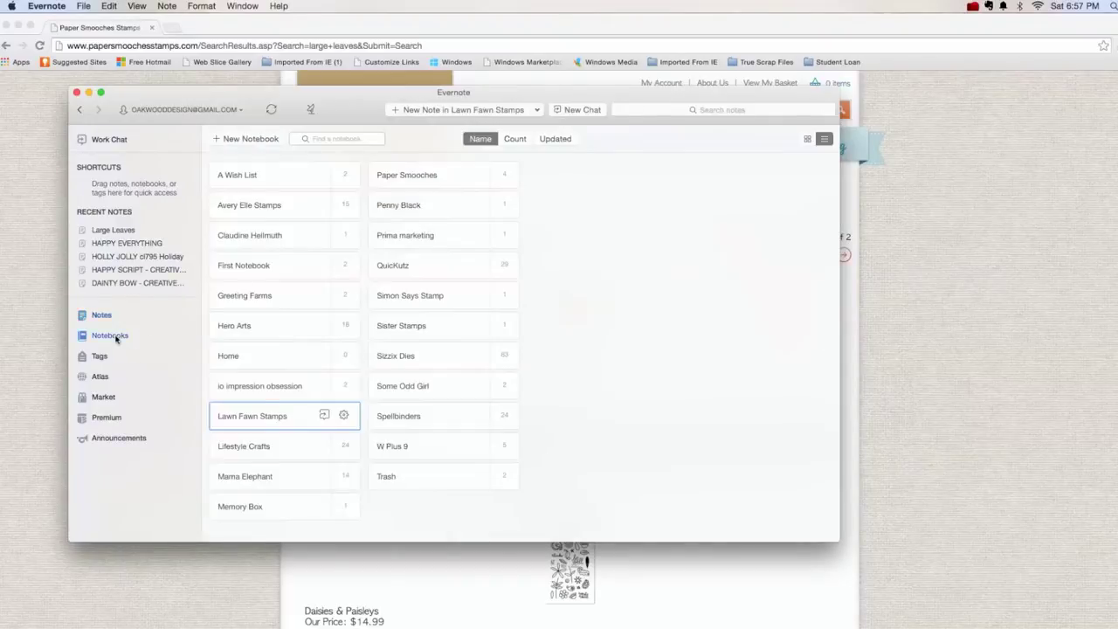
pyautogui.click(266, 416)
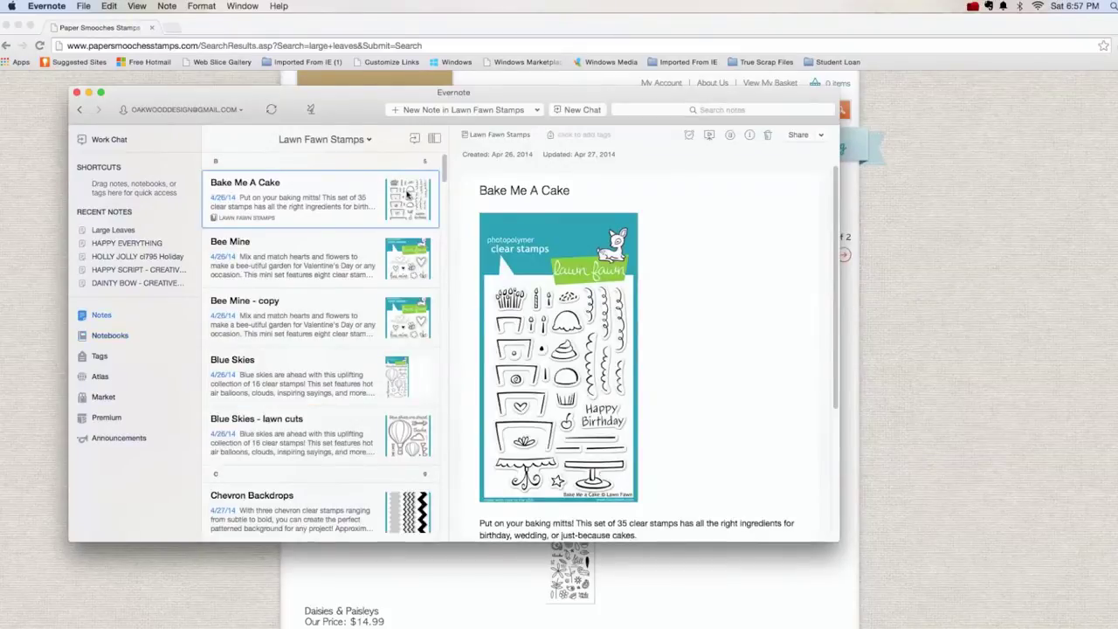
# - Add a new note to Lawn Fawn Stamps with the title 'JOY lawn cuts'
pyautogui.rightClick(361, 161)
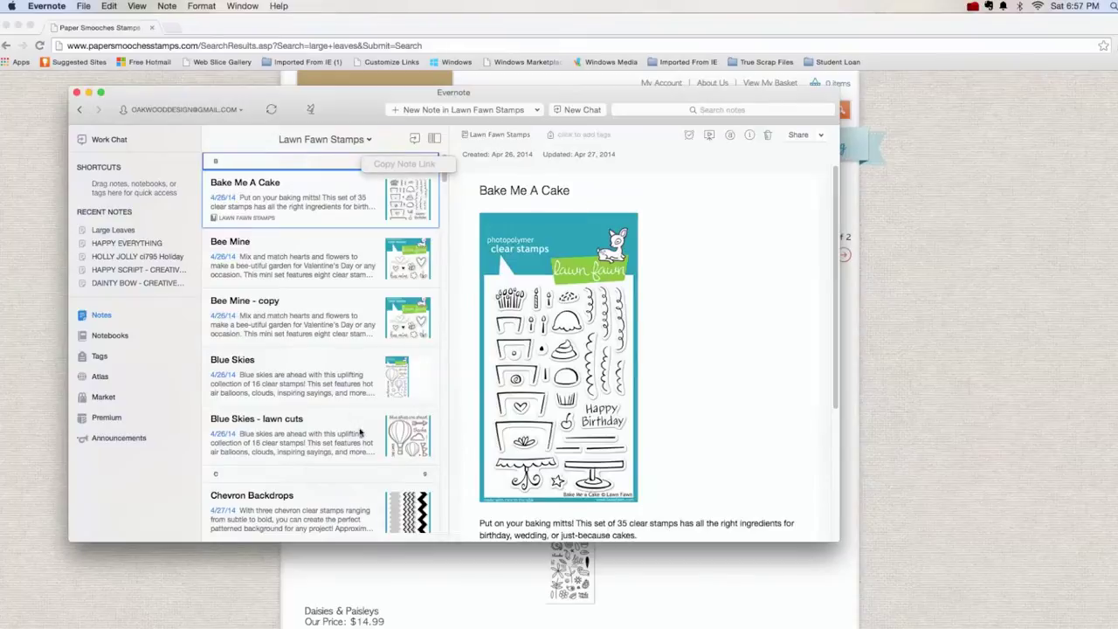
pyautogui.scroll(-15, 362, 428)
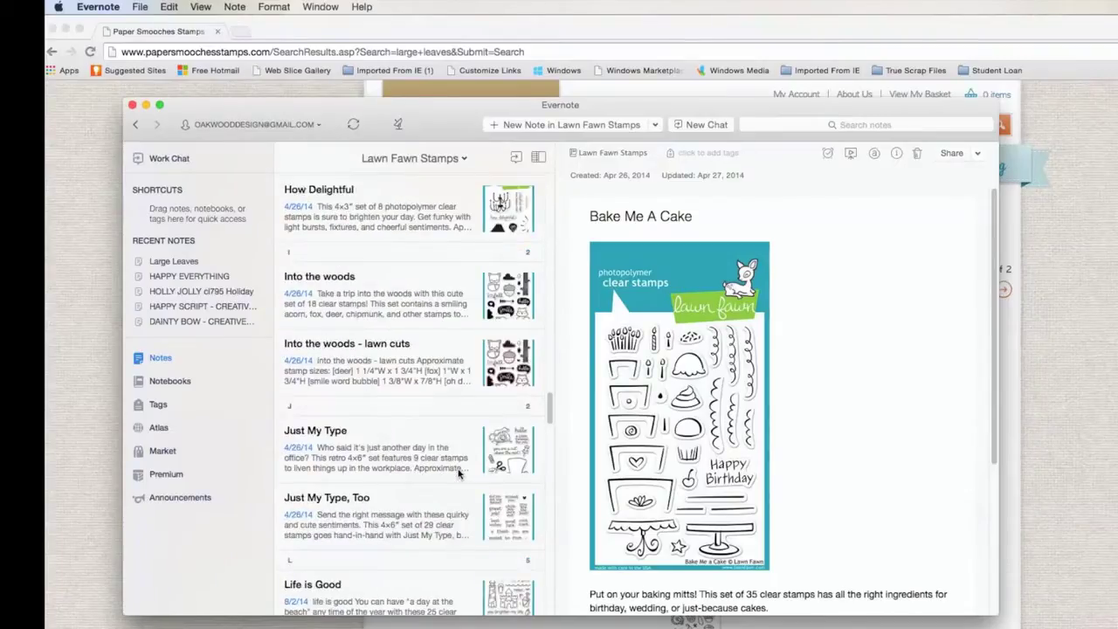
pyautogui.scroll(-20, 459, 472)
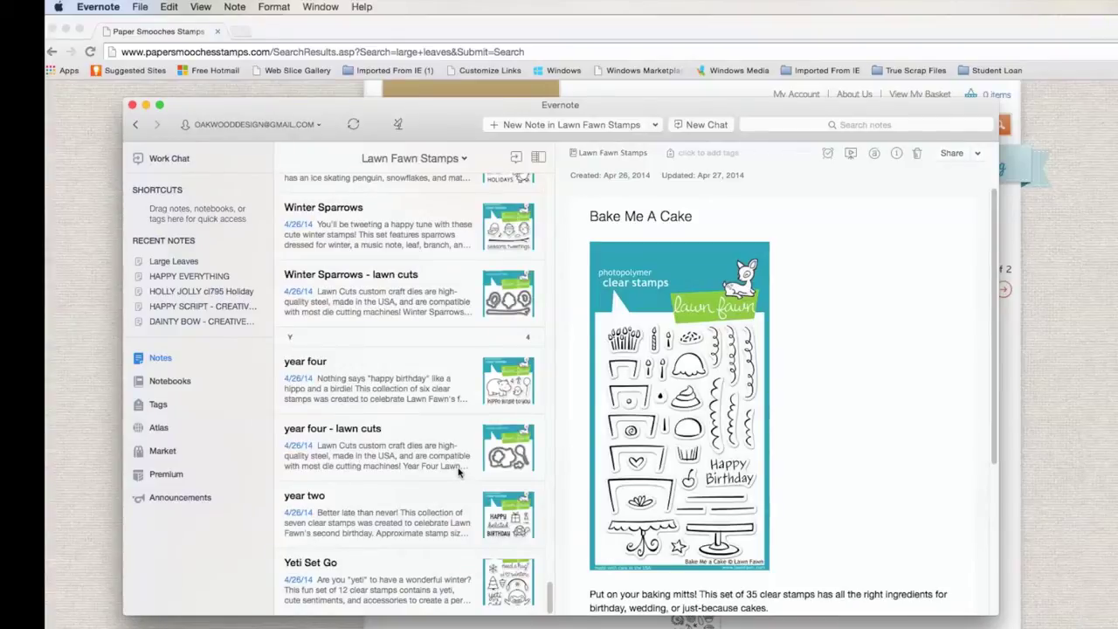
pyautogui.press('super+n')
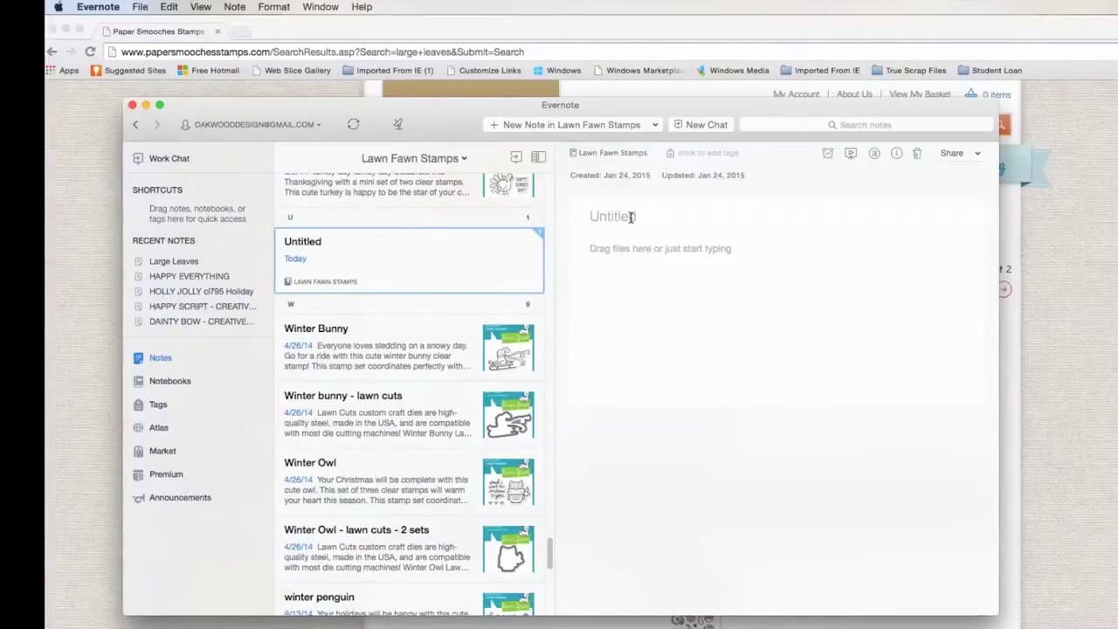
pyautogui.write('JOY L')
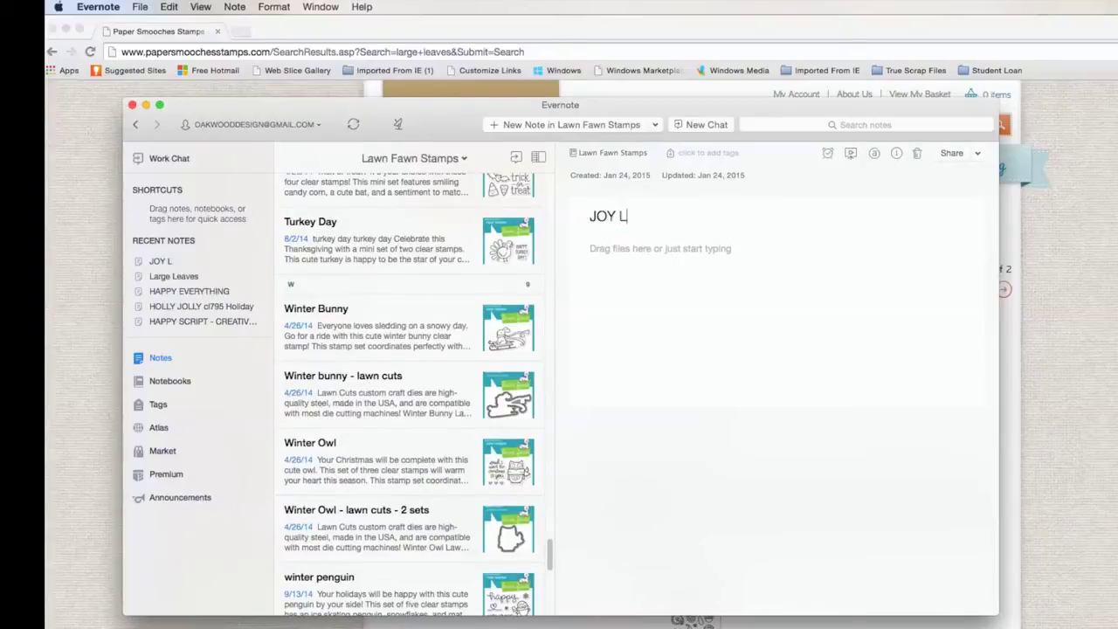
pyautogui.write('lawn cuts')
# - In a new Chrome tab, Google 'lawn fawn' and open the site's lawn cuts collection
pyautogui.press('super+Tab')
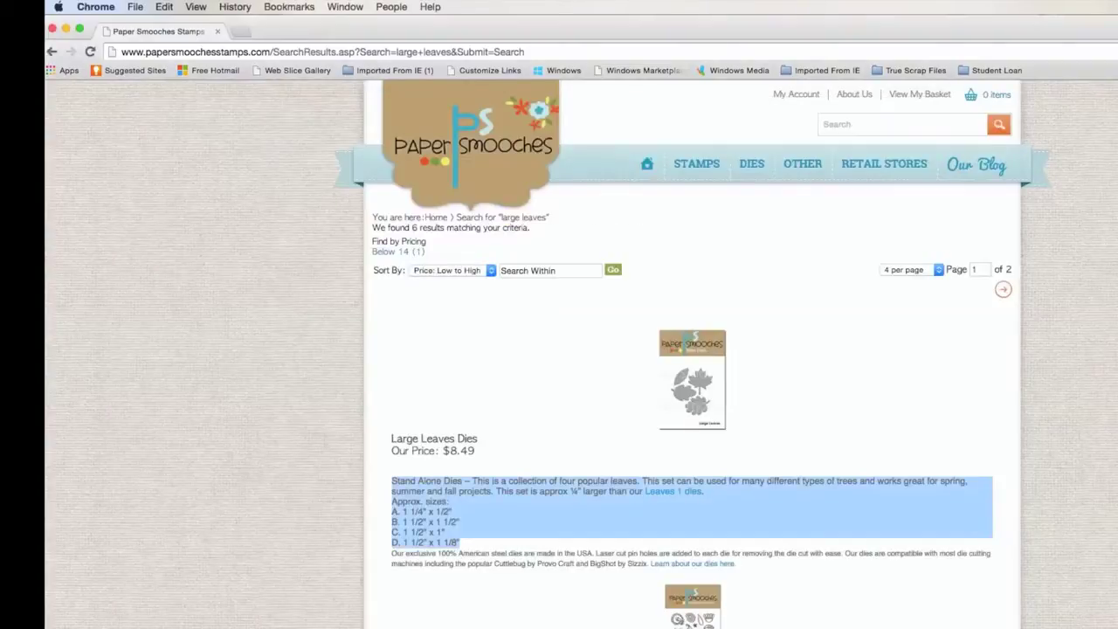
pyautogui.press('super+t')
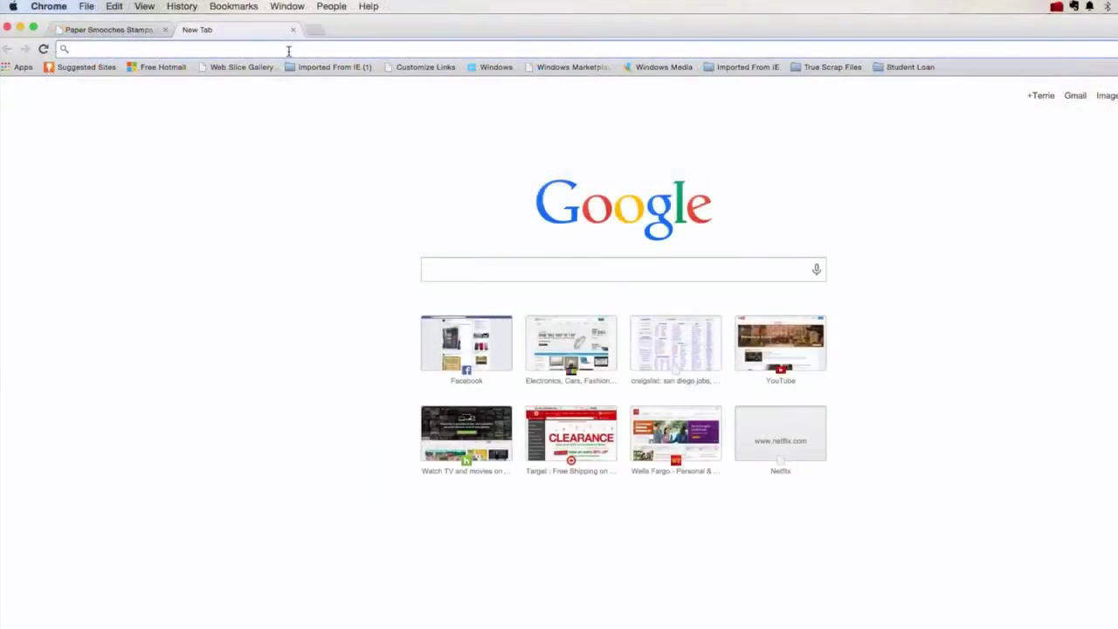
pyautogui.write('lawn fawn')
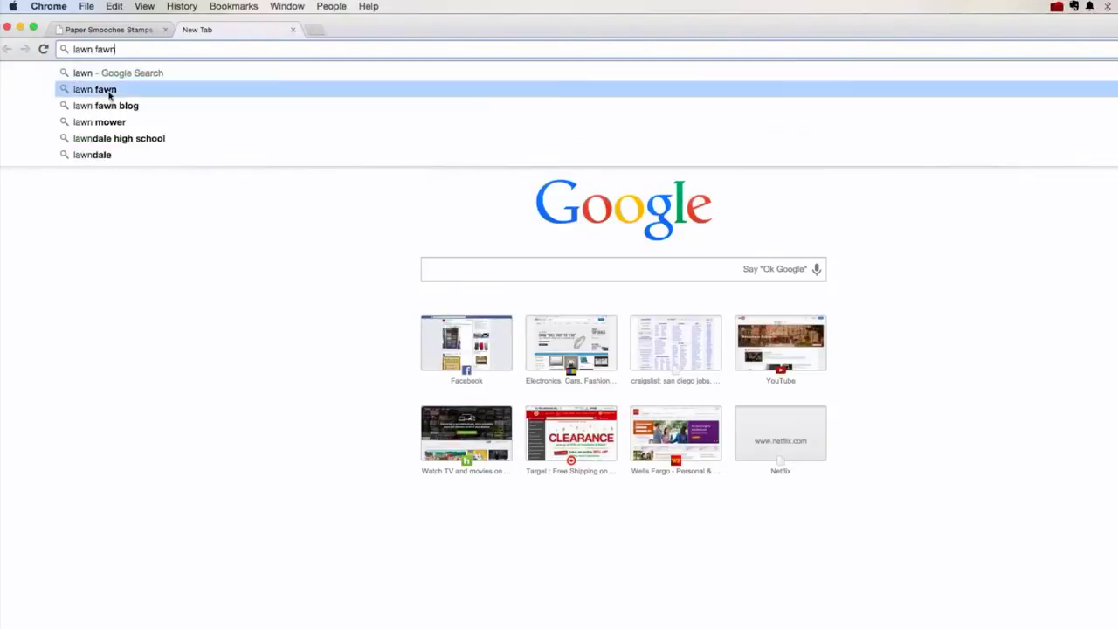
pyautogui.click(108, 90)
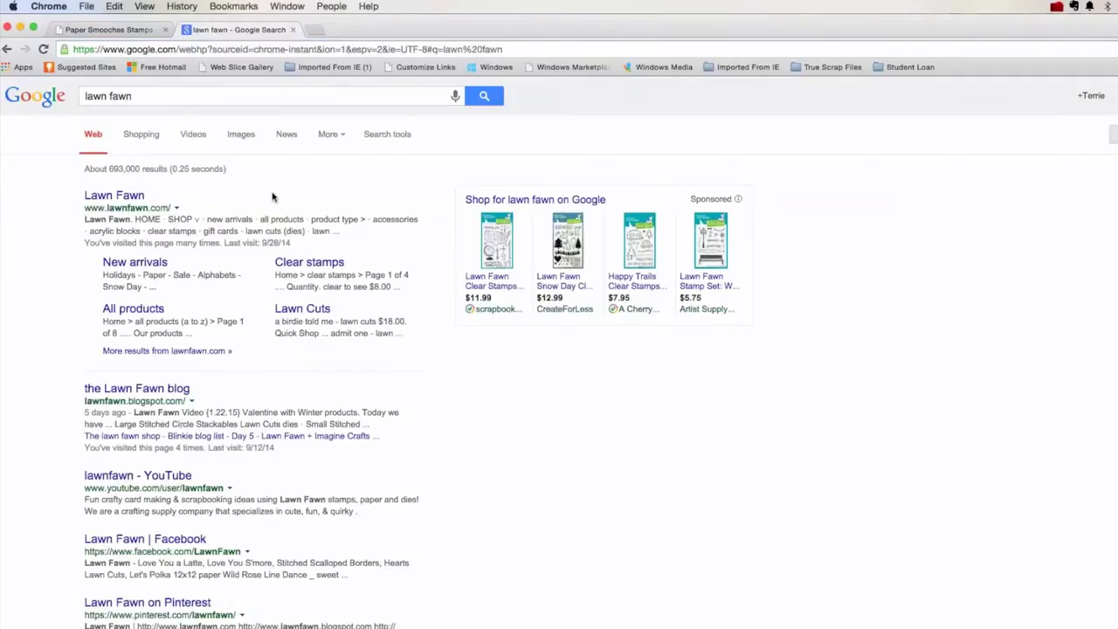
pyautogui.click(115, 196)
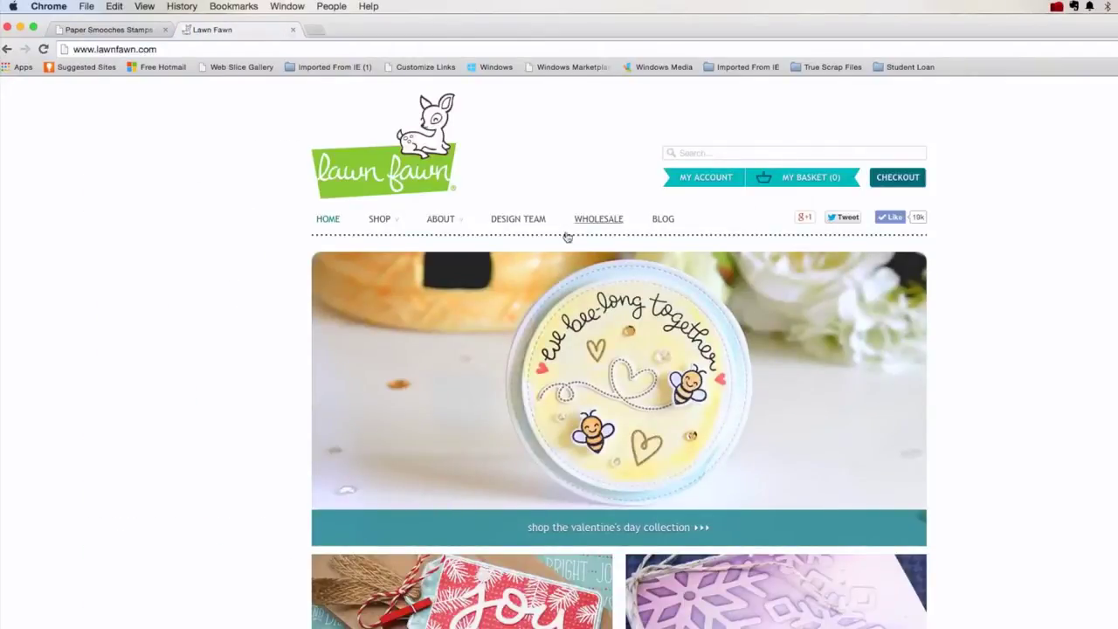
pyautogui.moveTo(377, 220)
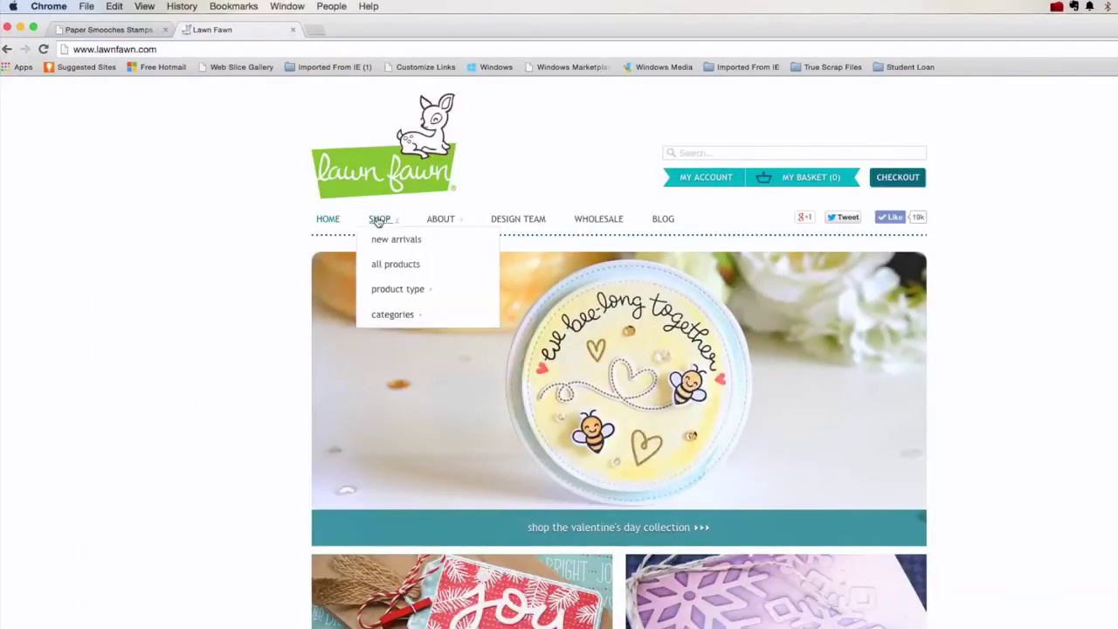
pyautogui.moveTo(387, 288)
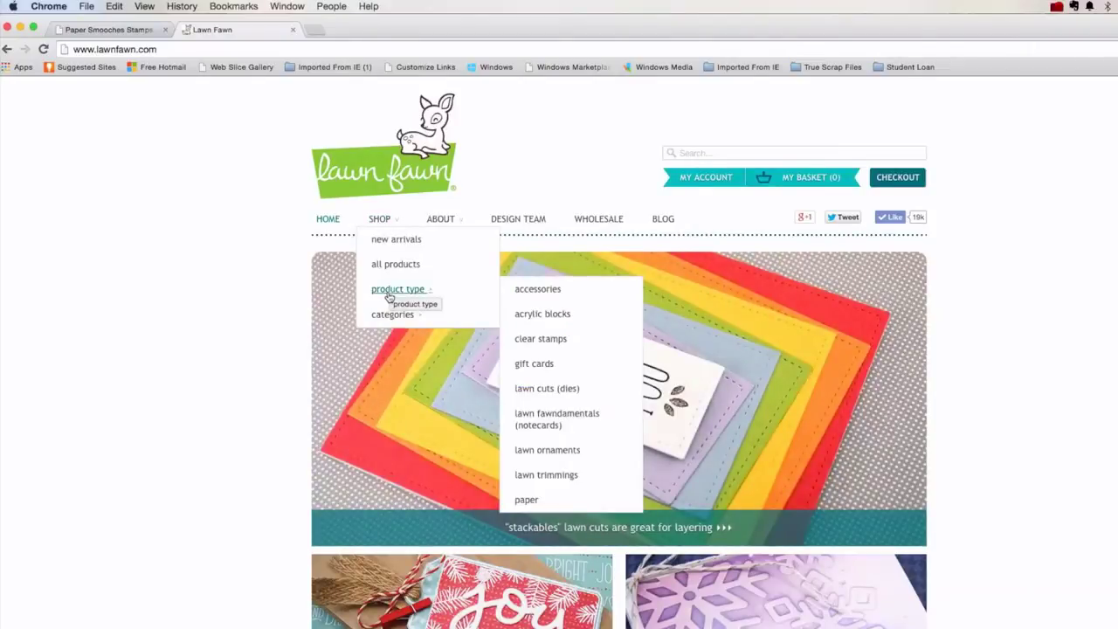
pyautogui.click(555, 392)
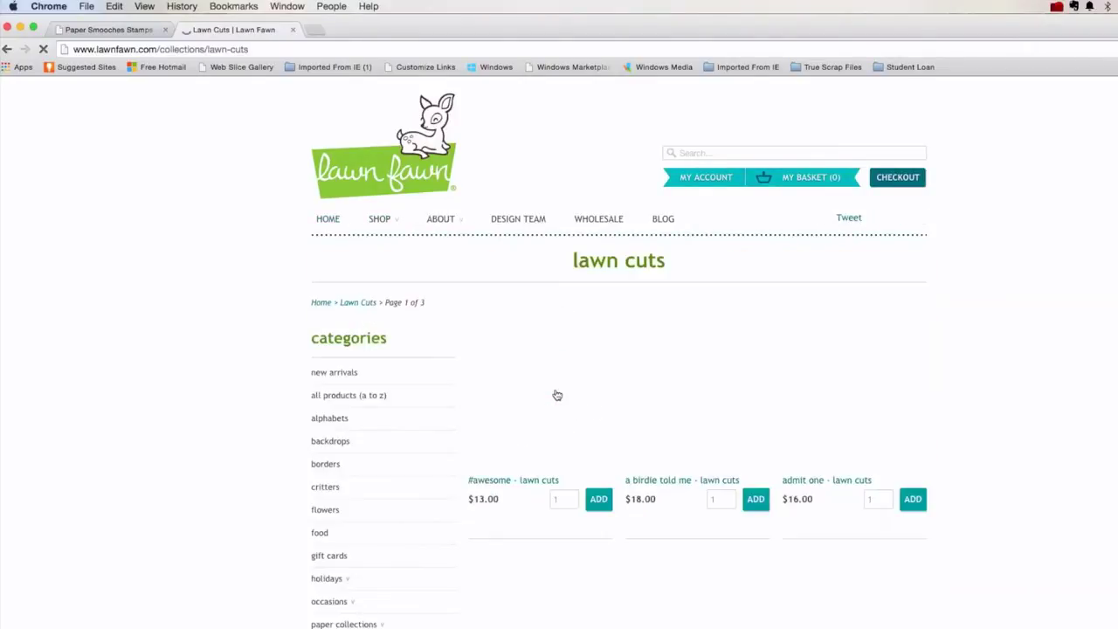
# - Search the Lawn Fawn site for 'joy', open scripty joy and select its title
pyautogui.click(725, 154)
pyautogui.click(725, 153)
pyautogui.press('Escape')
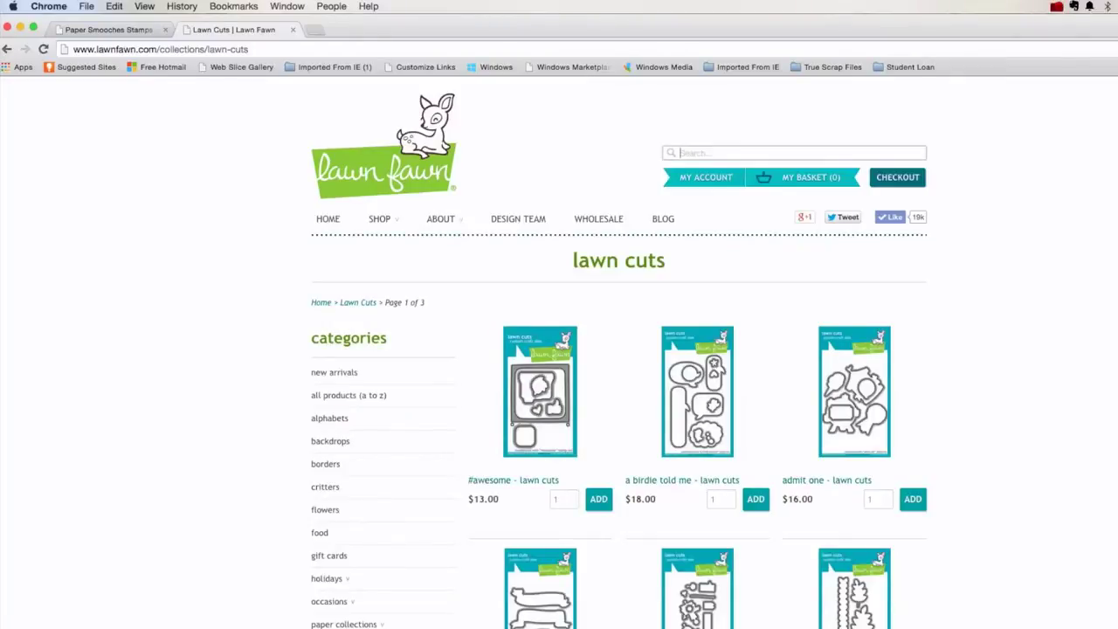
pyautogui.write('joy')
pyautogui.press('Return')
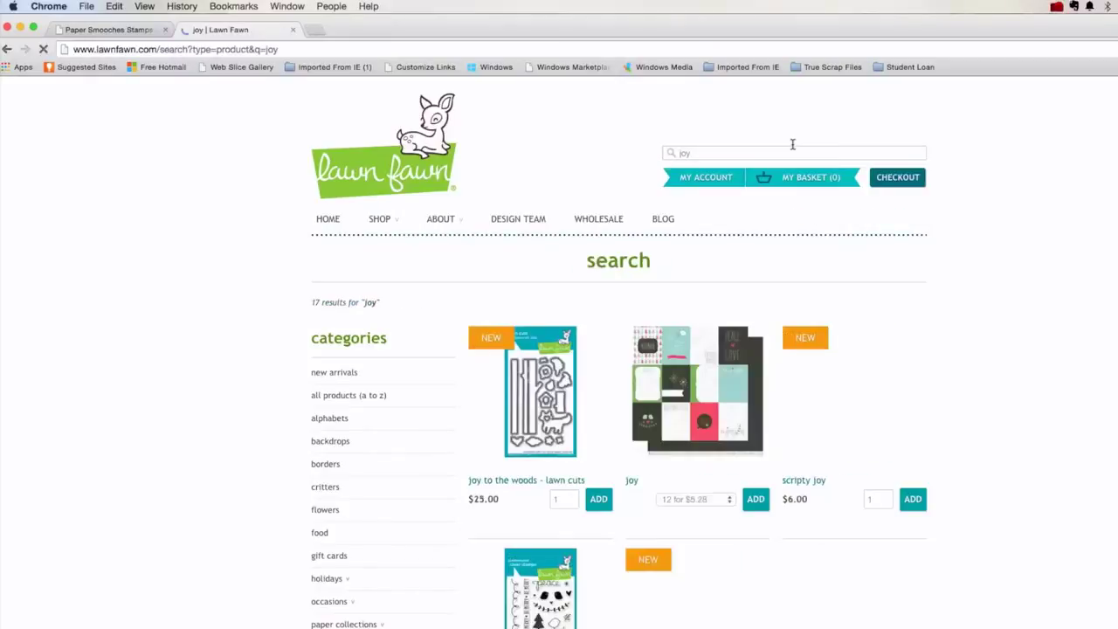
pyautogui.moveTo(918, 448)
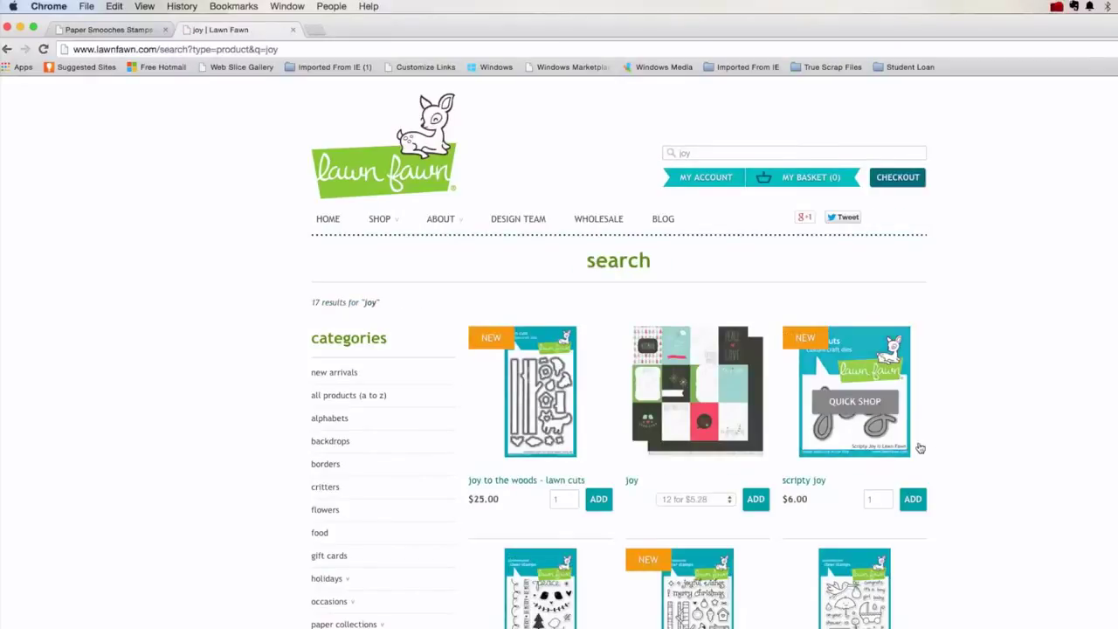
pyautogui.click(846, 391)
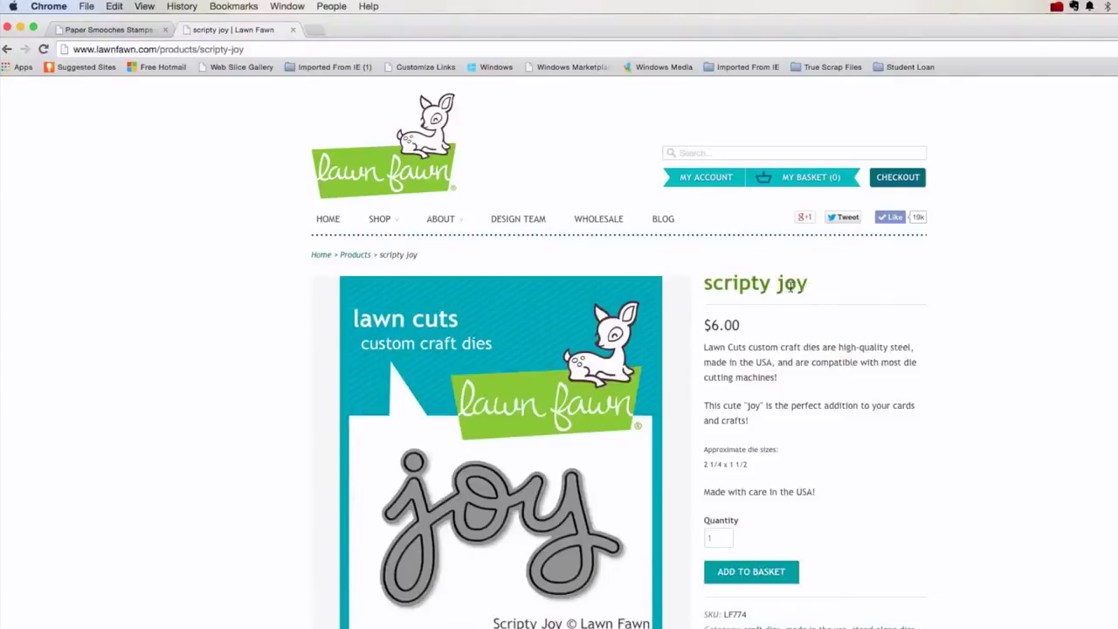
pyautogui.moveTo(805, 285); pyautogui.dragTo(703, 283)
pyautogui.press('super+c')
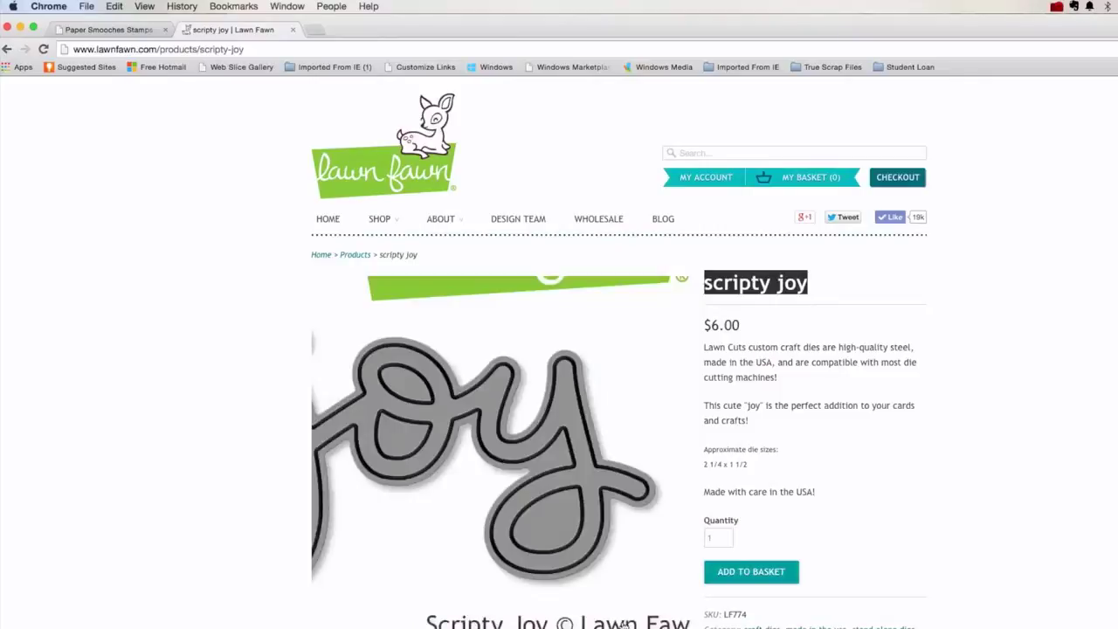
# - Replace 'JOY' in the note title with 'scripty joy', making it 'scripty joy lawn cuts'
pyautogui.press('super+Tab')
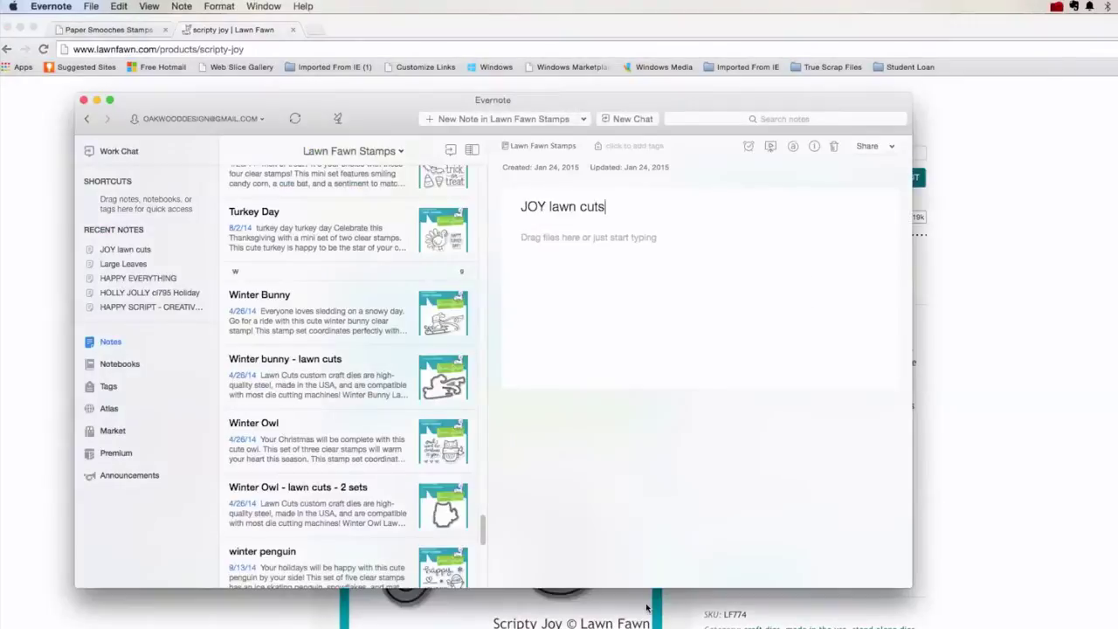
pyautogui.doubleClick(540, 206)
pyautogui.press('super+v')
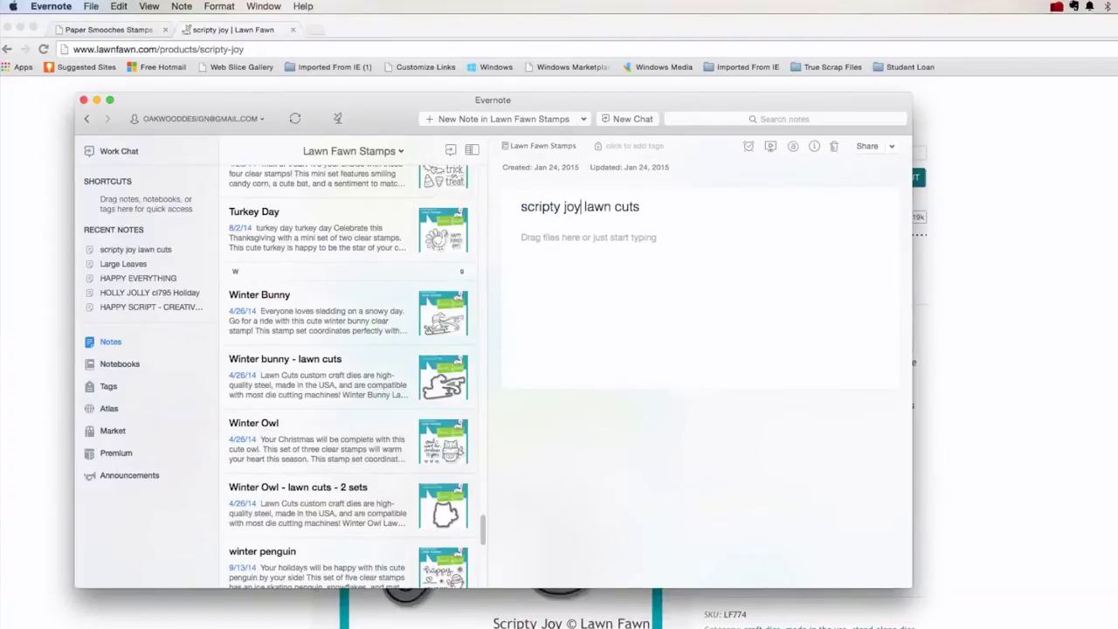
# - Copy the approximate die size lines from the scripty joy product page
pyautogui.click(717, 603)
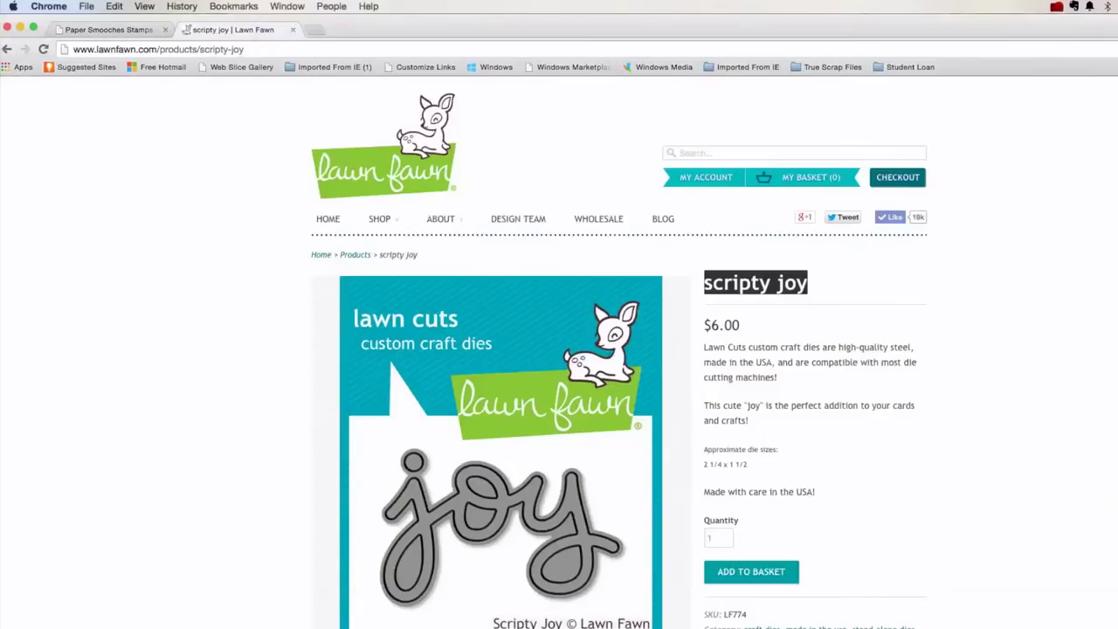
pyautogui.click(710, 347)
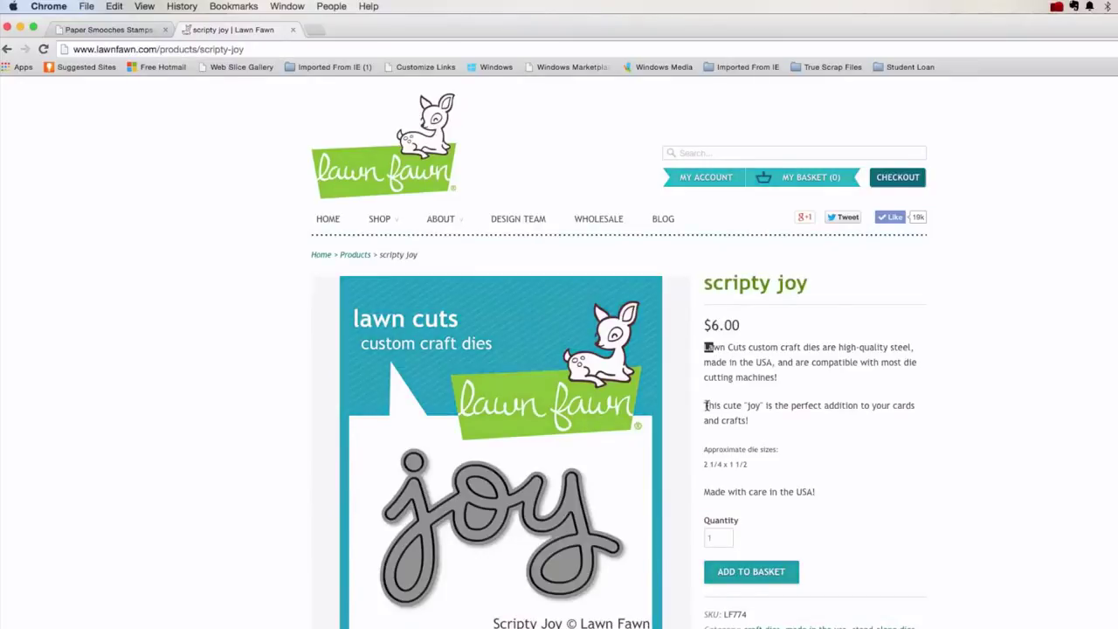
pyautogui.moveTo(709, 406); pyautogui.dragTo(756, 464)
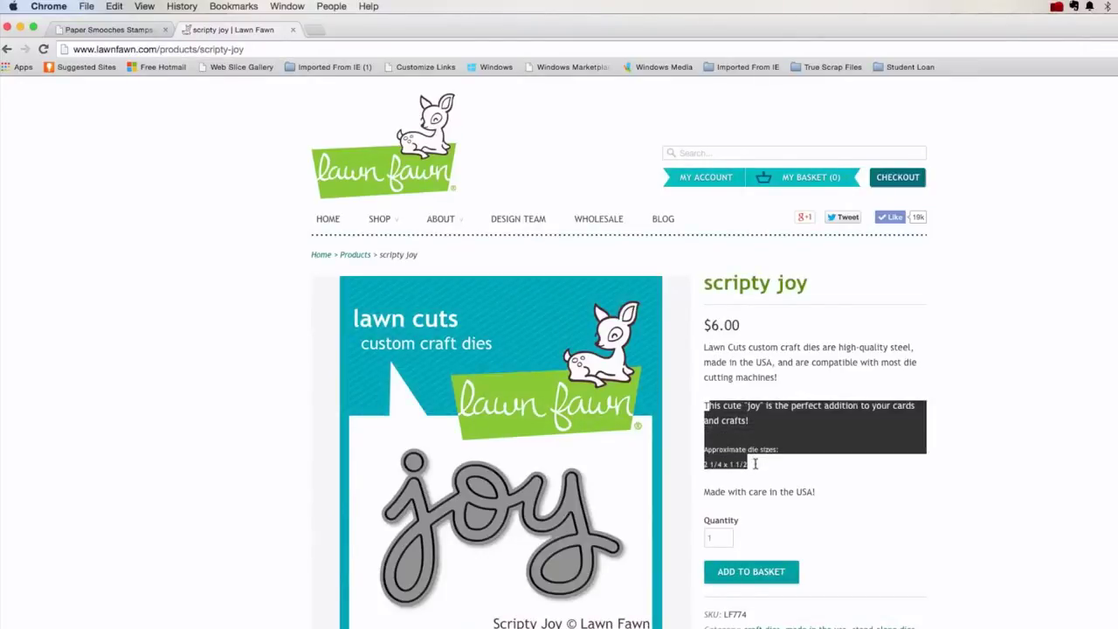
pyautogui.click(708, 454)
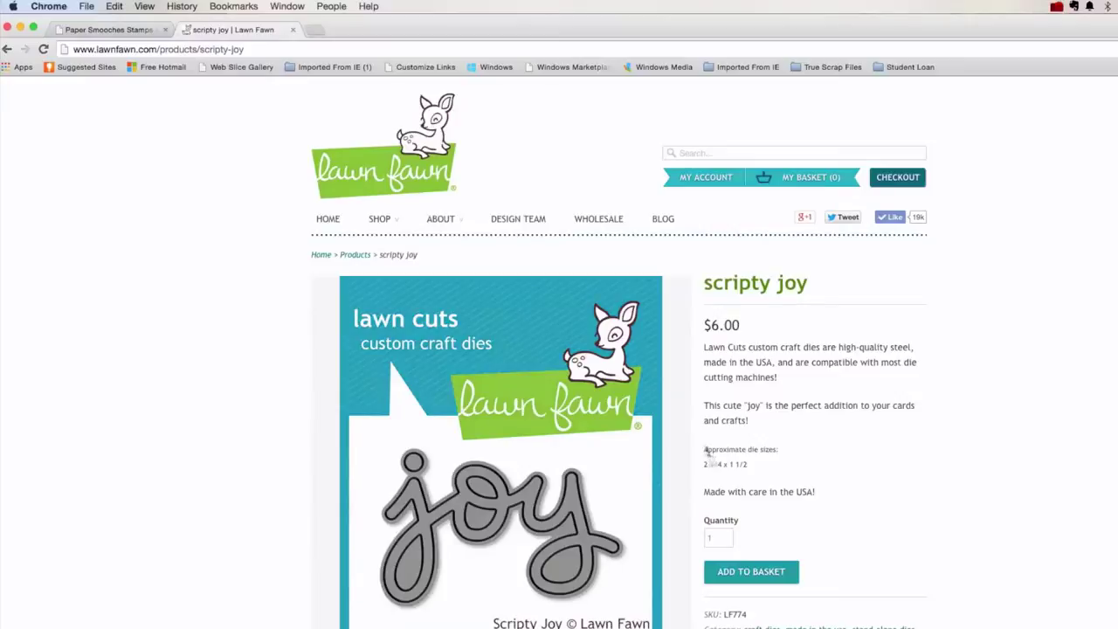
pyautogui.moveTo(707, 451)
pyautogui.mouseDown()
pyautogui.moveTo(757, 470)
pyautogui.moveTo(691, 449)
pyautogui.moveTo(707, 450)
pyautogui.mouseUp()
pyautogui.press('super+c')
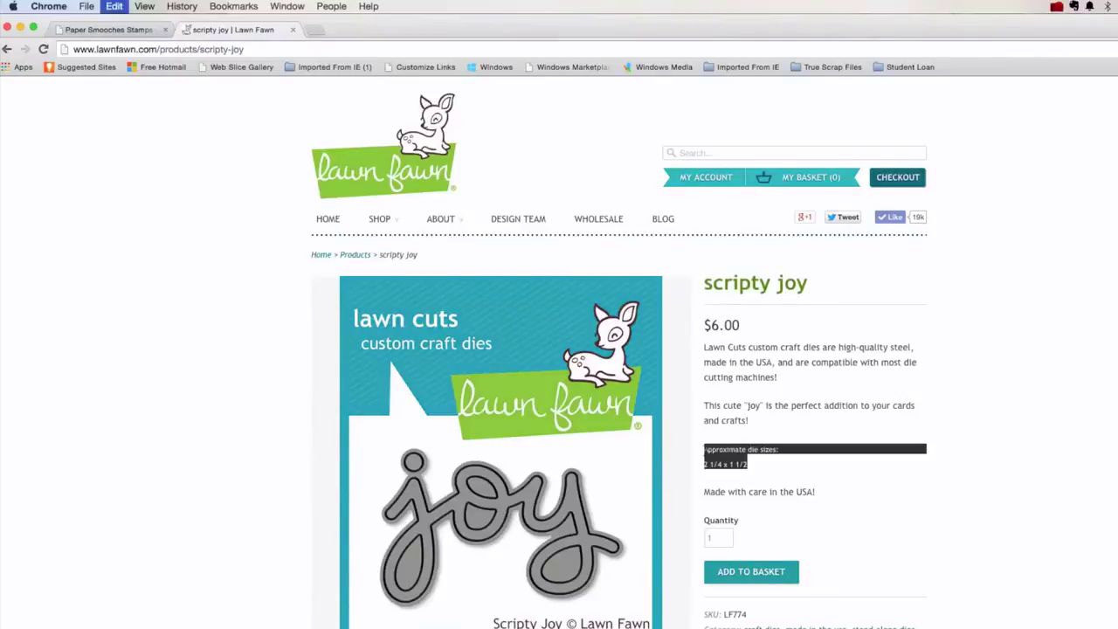
pyautogui.press('super+Tab')
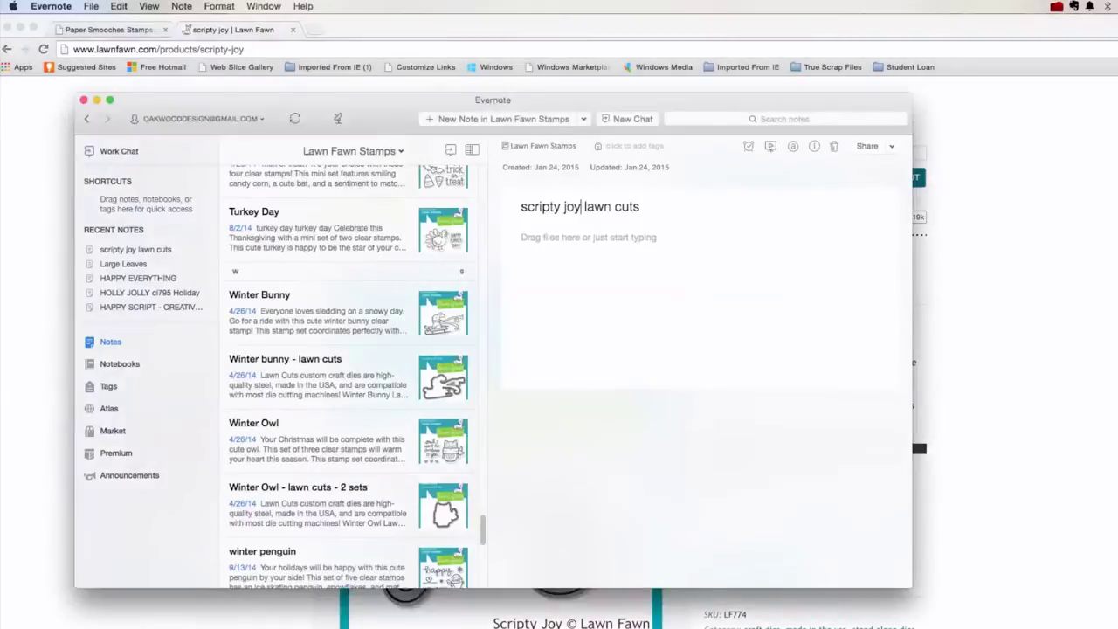
# - Paste the die sizes into the note body and set them to 14 pt
pyautogui.click(521, 235)
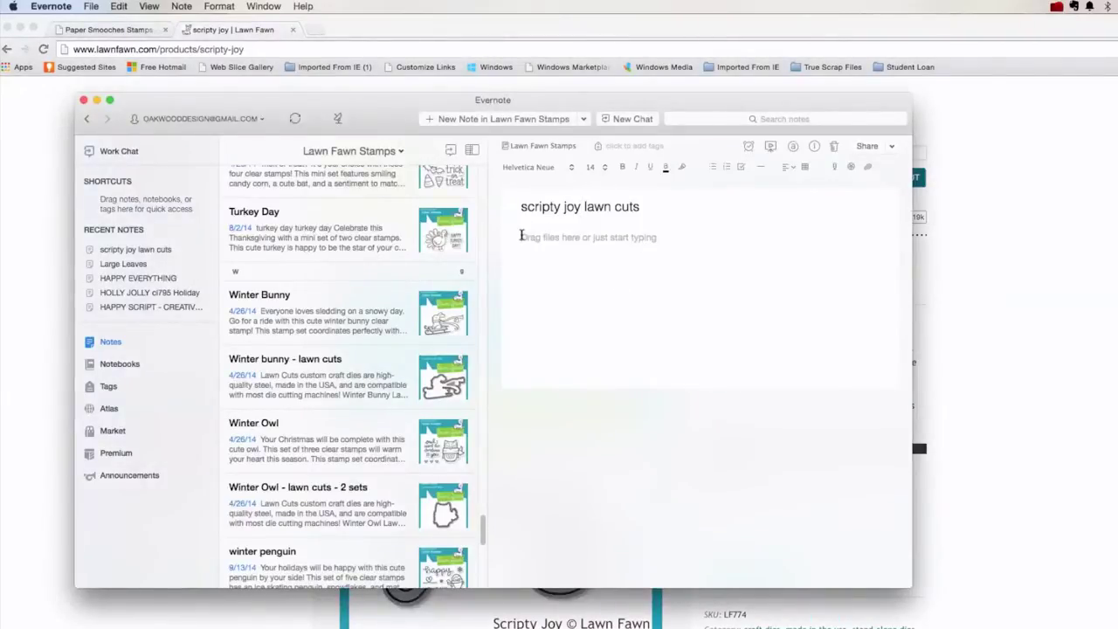
pyautogui.press('super+v')
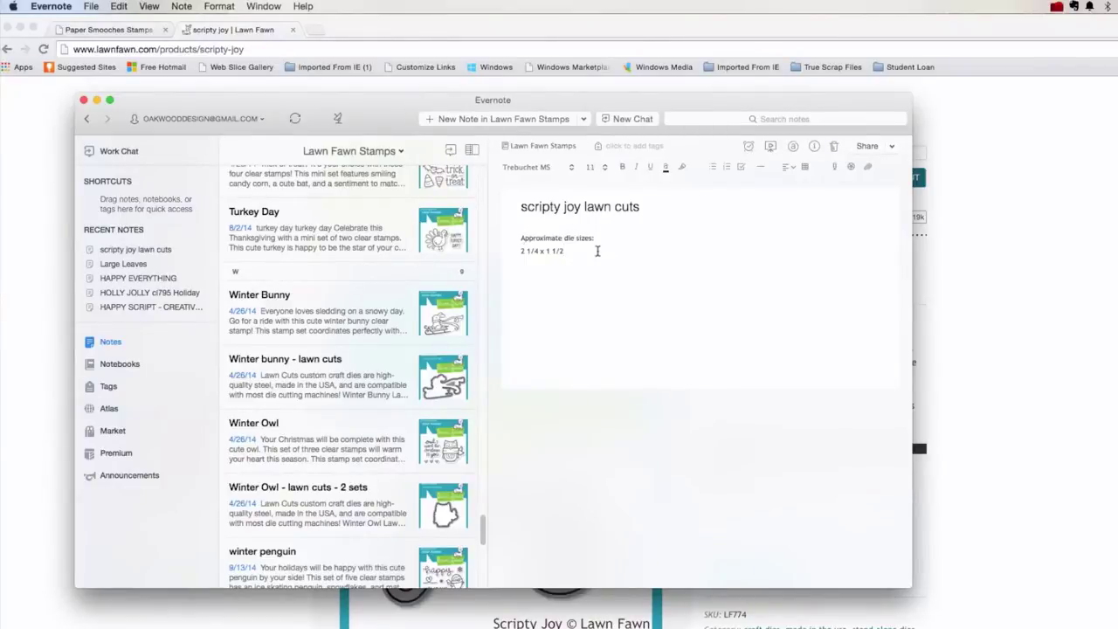
pyautogui.moveTo(599, 252); pyautogui.dragTo(506, 241)
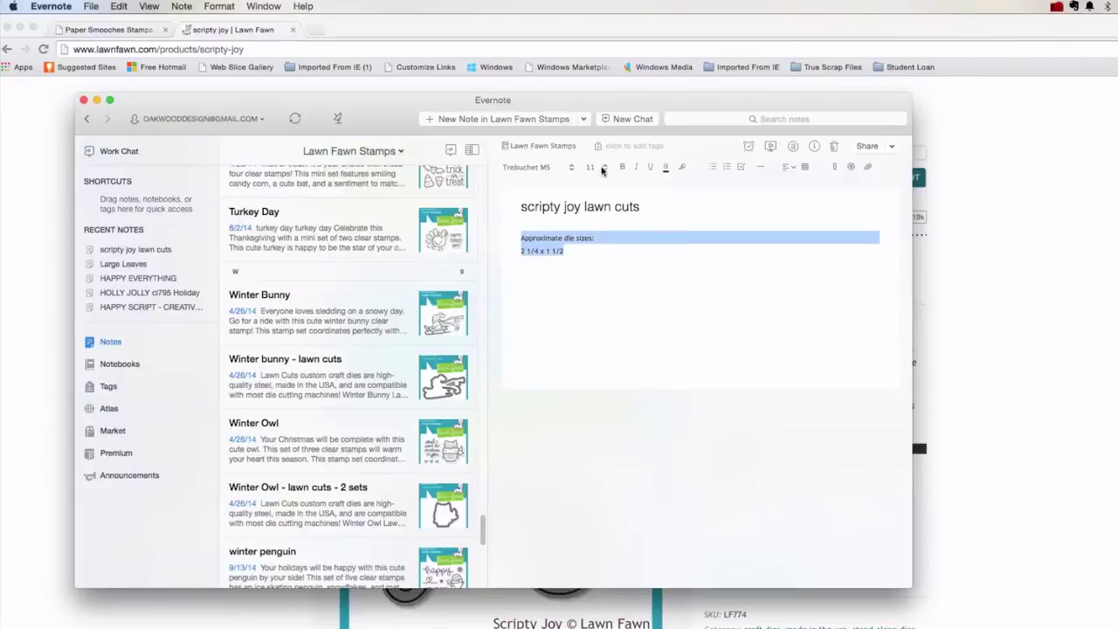
pyautogui.click(606, 167)
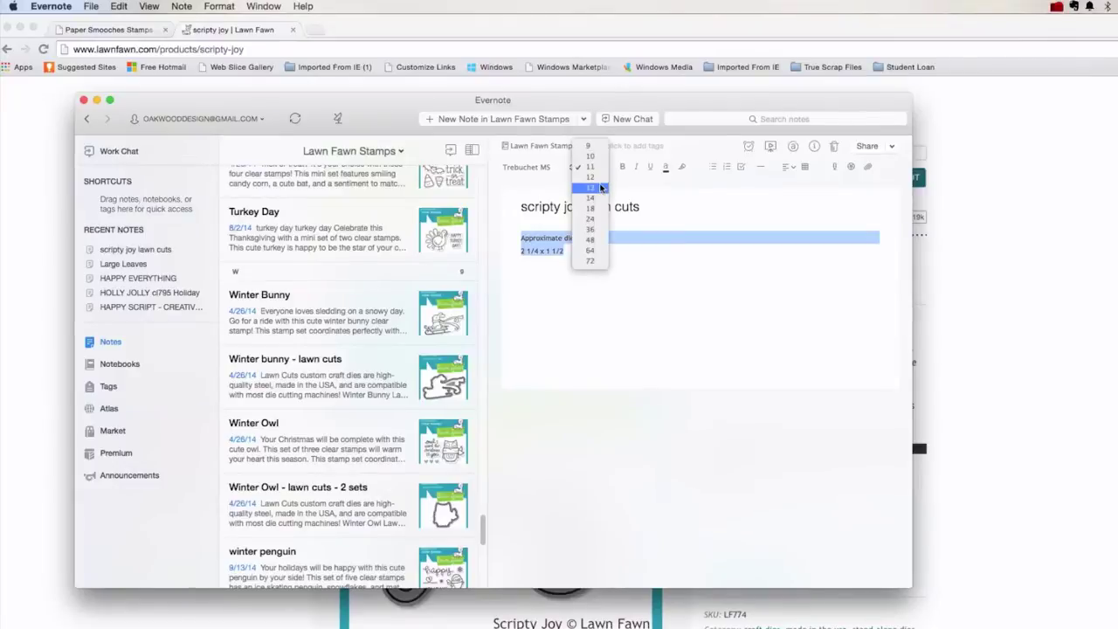
pyautogui.click(601, 180)
pyautogui.click(604, 168)
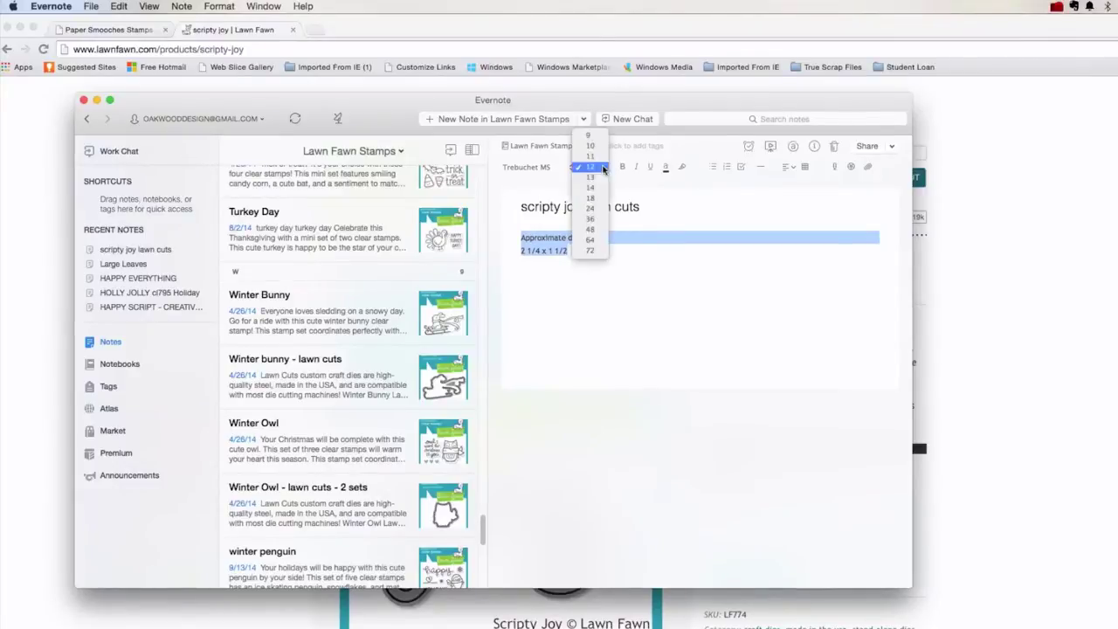
pyautogui.click(597, 185)
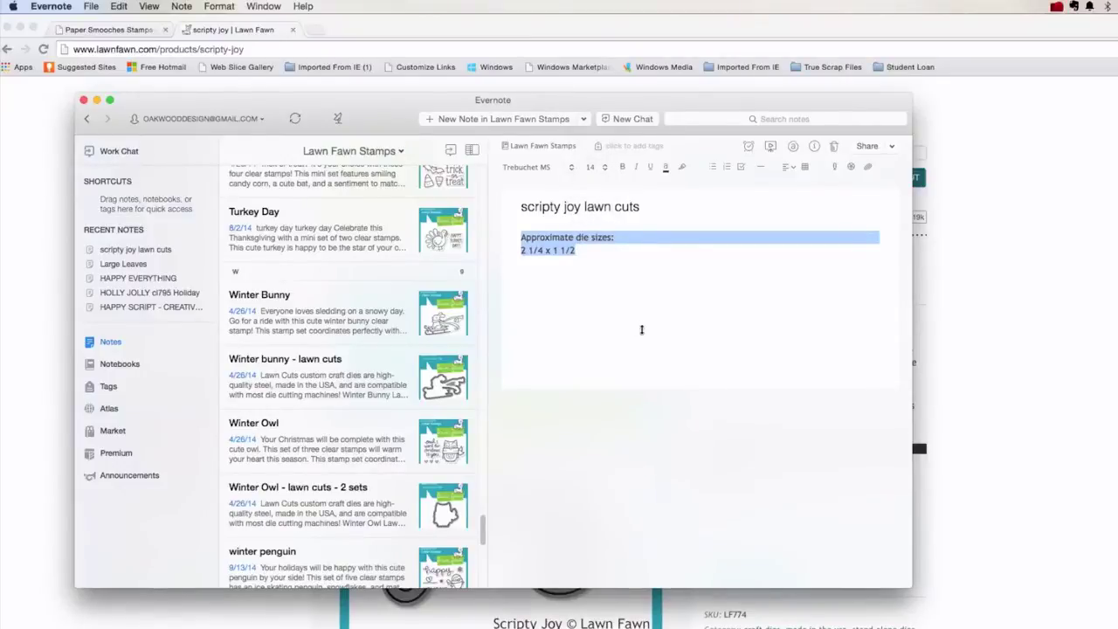
# - Below the die sizes, add SKU LF774, PaperTales, November 2014 and $6.50
pyautogui.click(588, 251)
pyautogui.press('Return')
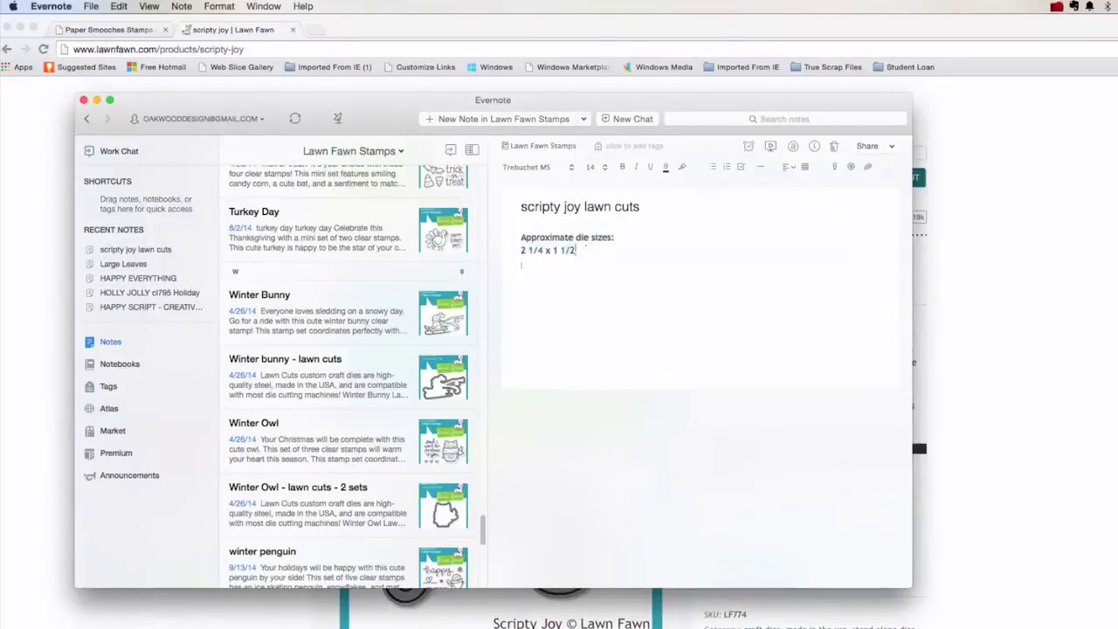
pyautogui.write('SKU')
pyautogui.write('LF774')
pyautogui.write('Lawn')
pyautogui.write(' Cu')
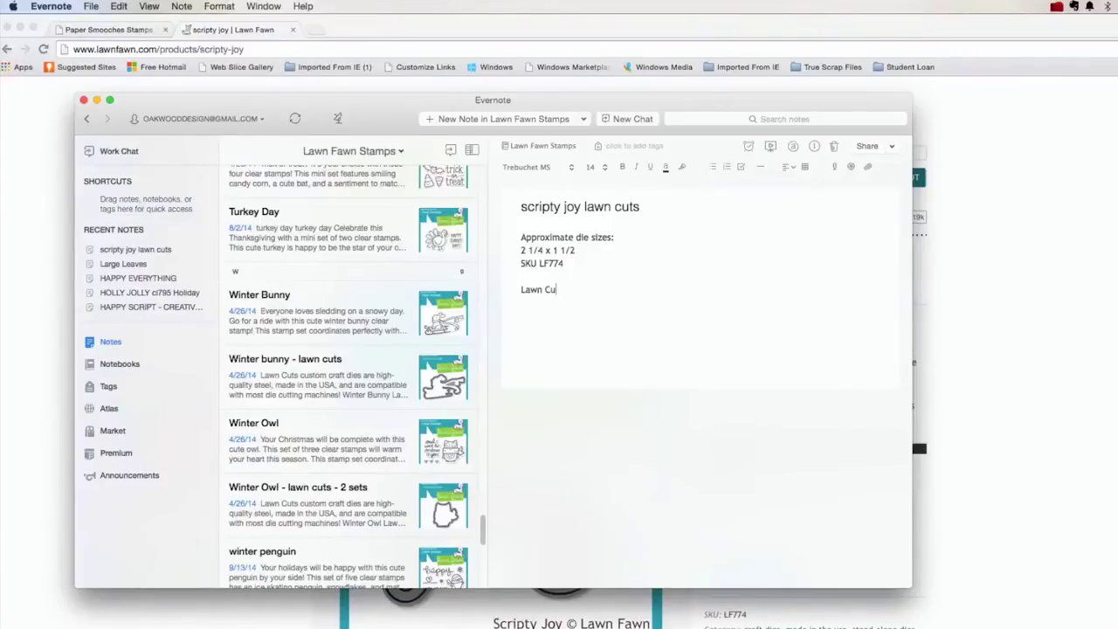
pyautogui.press('BackSpace')
pyautogui.press('BackSpace')
pyautogui.press('BackSpace')
pyautogui.press('BackSpace')
pyautogui.press('BackSpace')
pyautogui.press('BackSpace')
pyautogui.write('PaperTales')
pyautogui.press('Return')
pyautogui.write('November 2014 ')
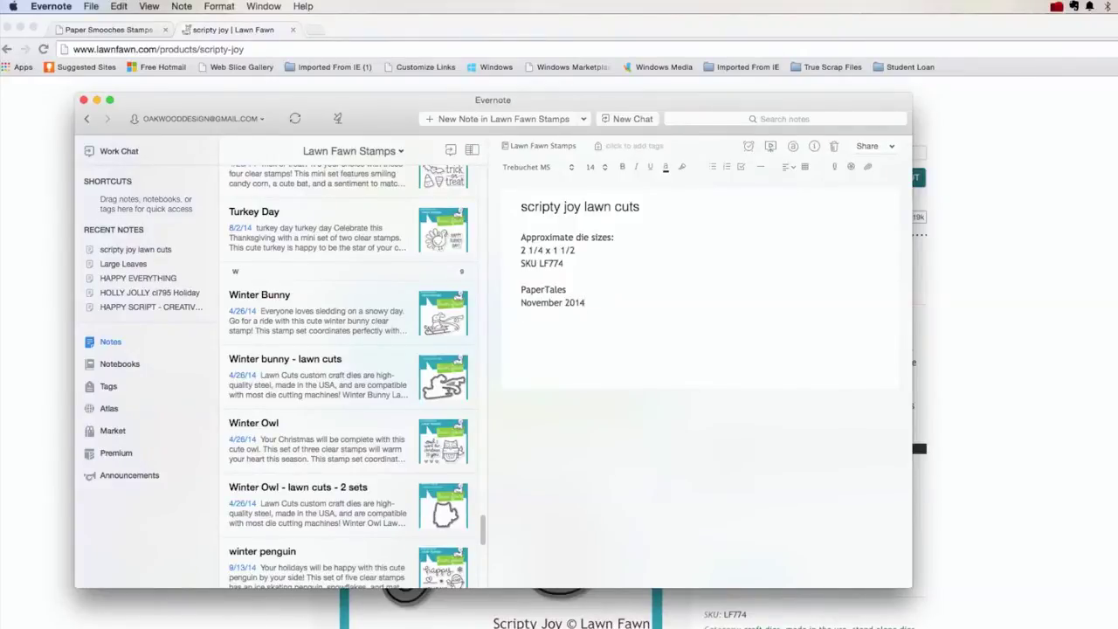
pyautogui.write('$6.50')
pyautogui.click(805, 614)
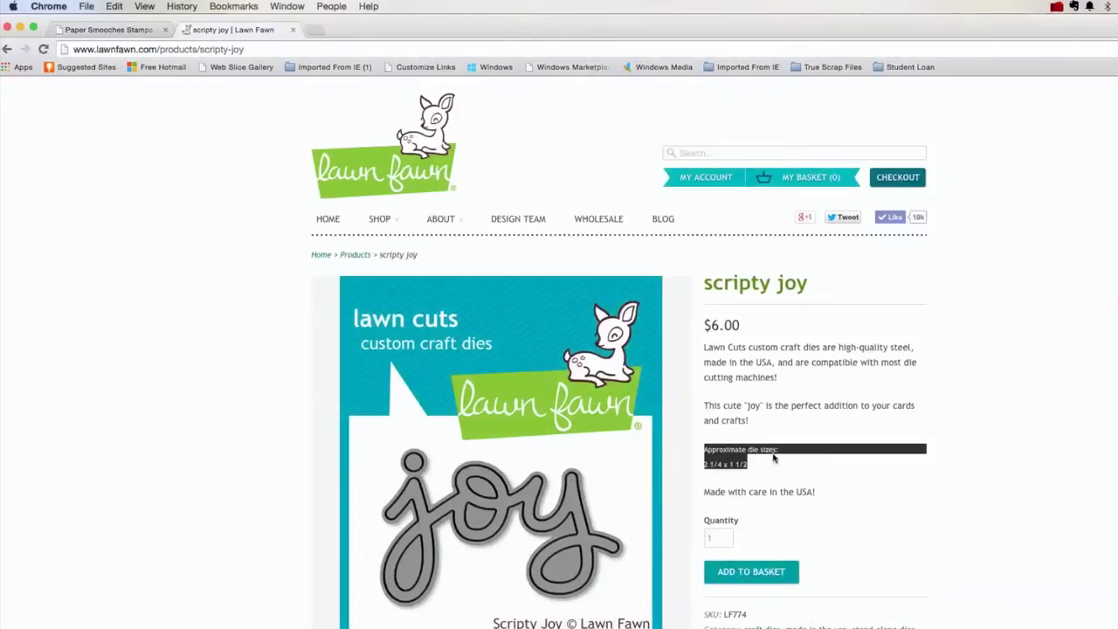
# - Copy the Scripty Joy product image from Chrome and paste it at the start of the note body
pyautogui.moveTo(506, 457)
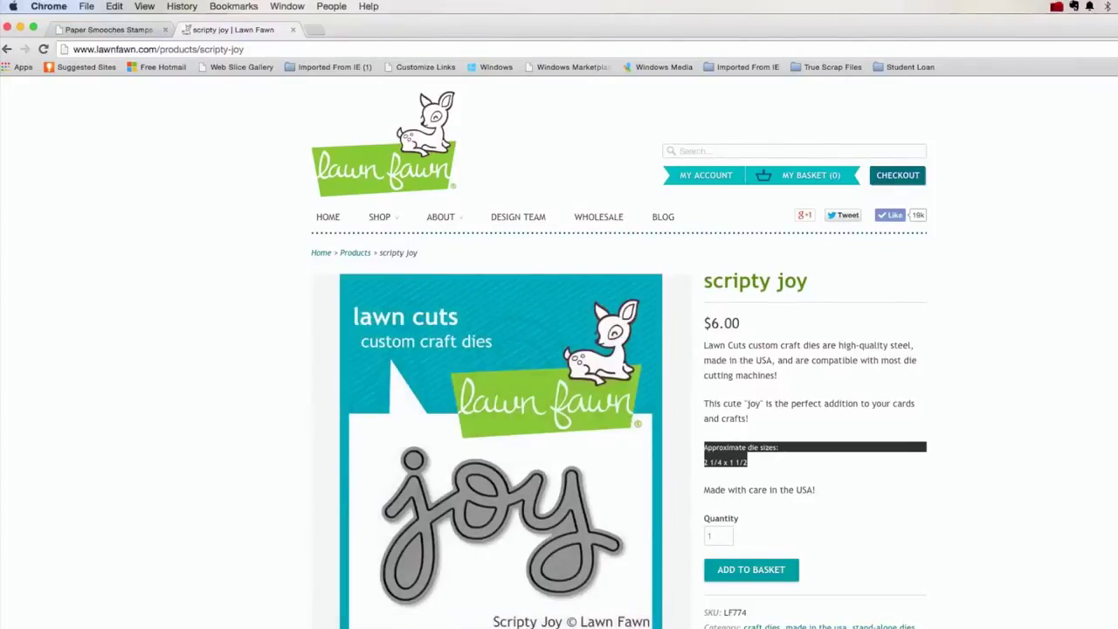
pyautogui.rightClick(352, 515)
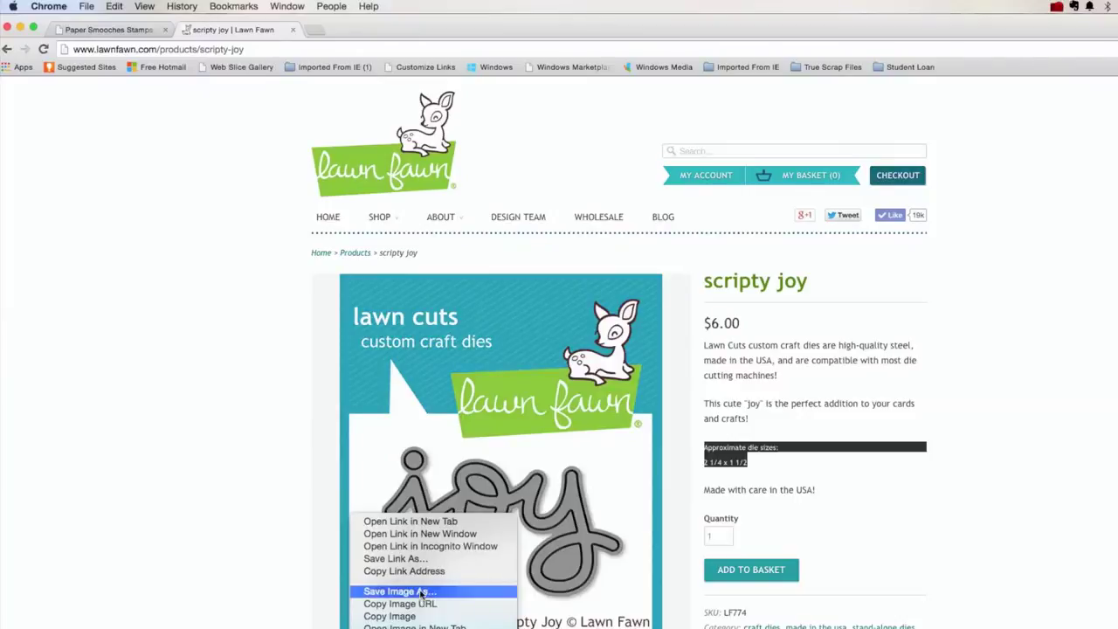
pyautogui.click(411, 616)
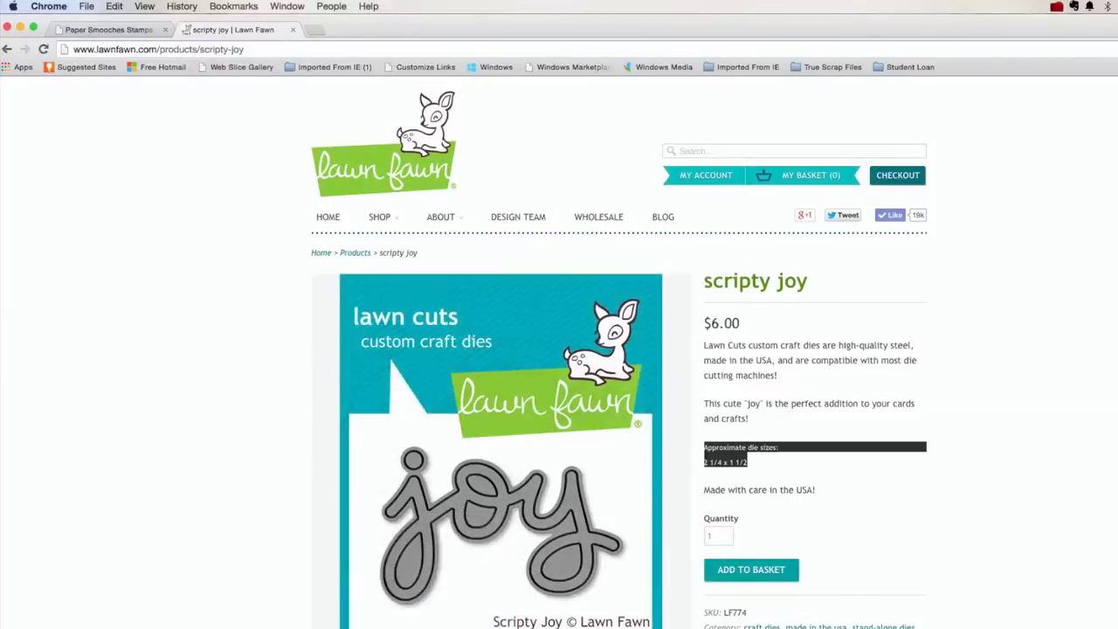
pyautogui.press('super+Tab')
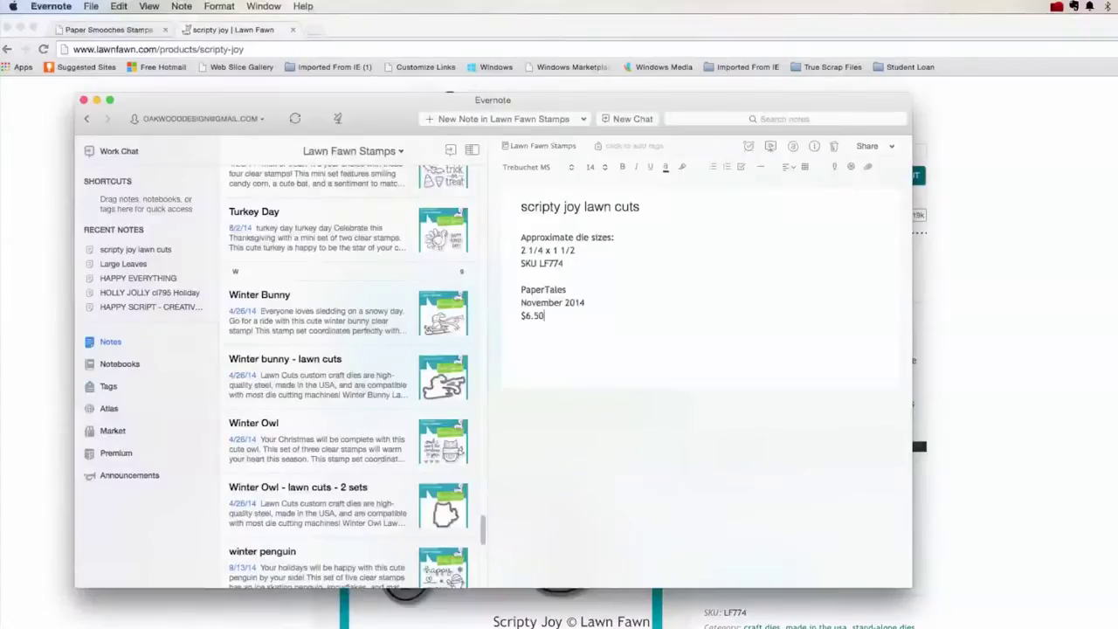
pyautogui.click(523, 237)
pyautogui.press('super+v')
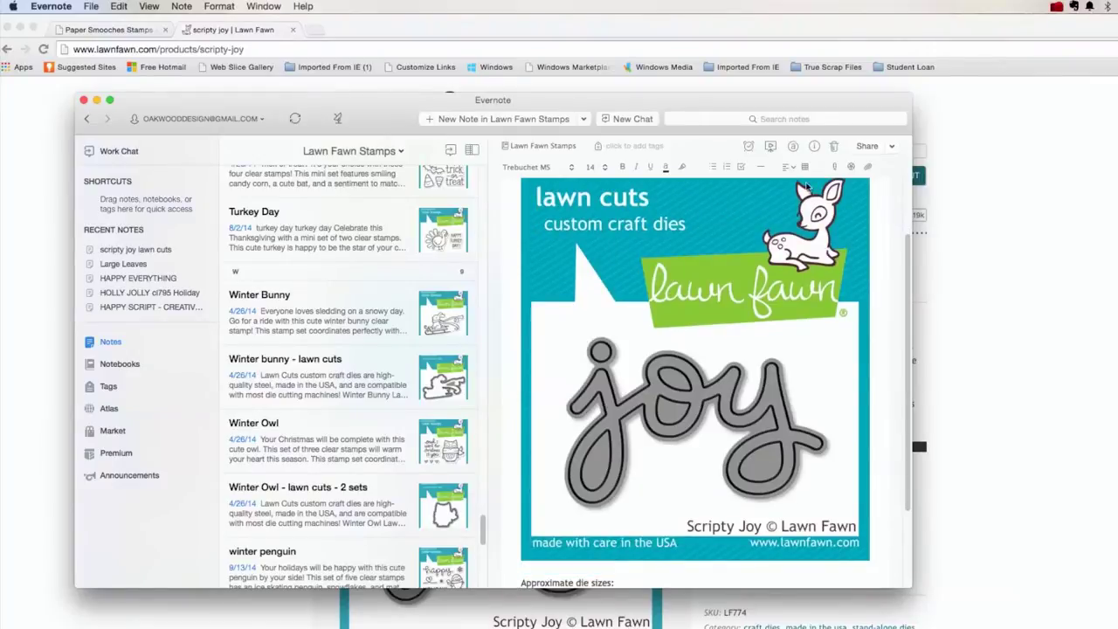
pyautogui.scroll(-3, 683, 341)
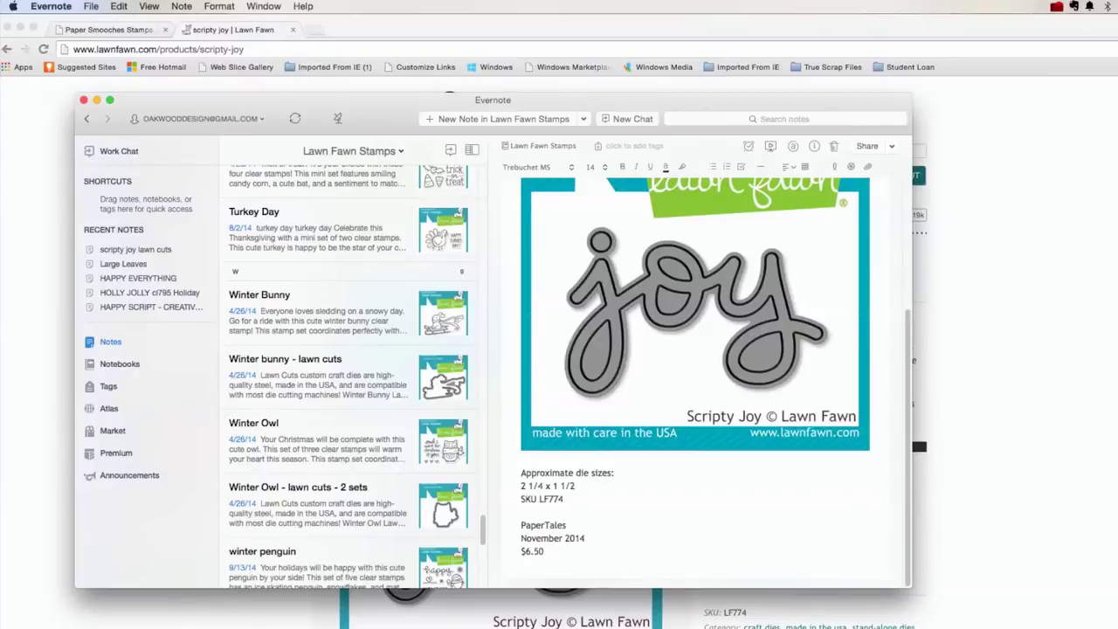
pyautogui.press('super+Tab')
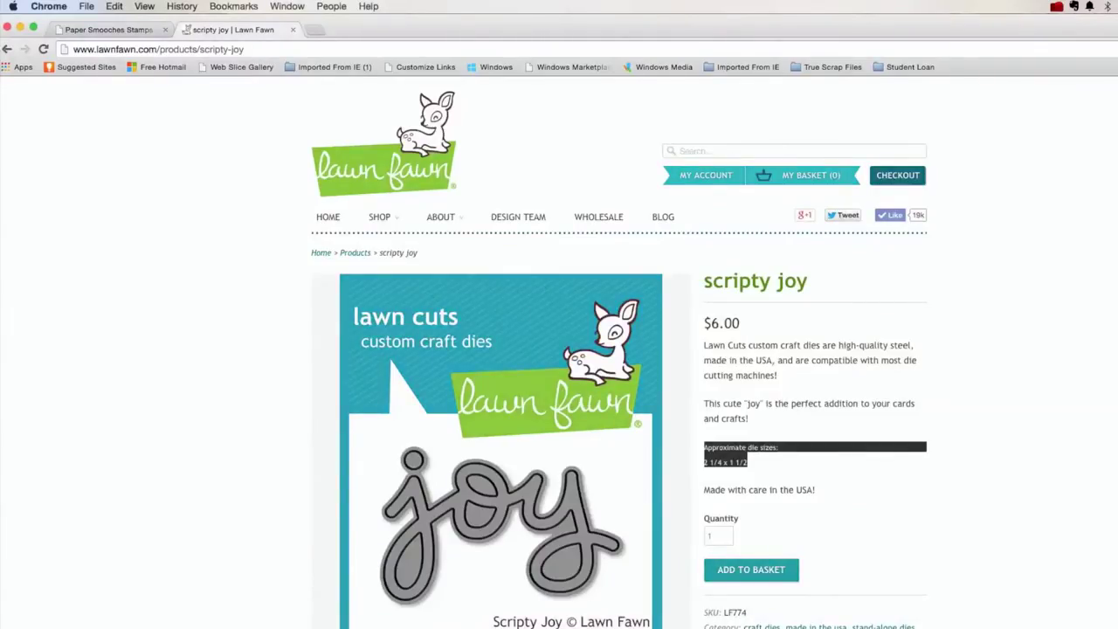
# - Copy the product page URL and paste it on a new line below $6.50
pyautogui.click(258, 50)
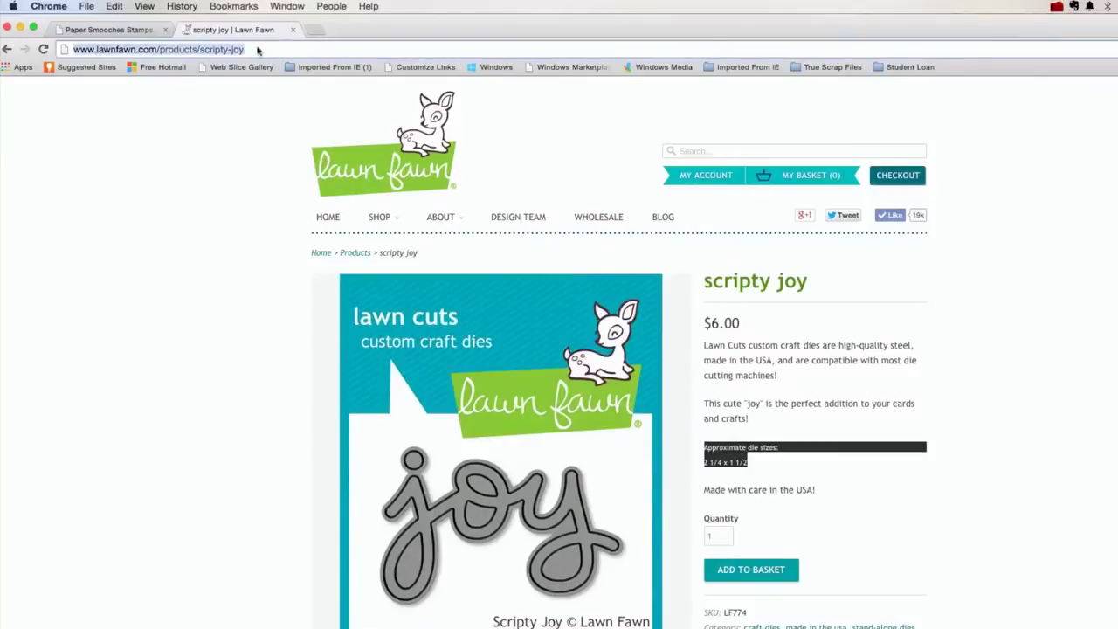
pyautogui.rightClick(227, 50)
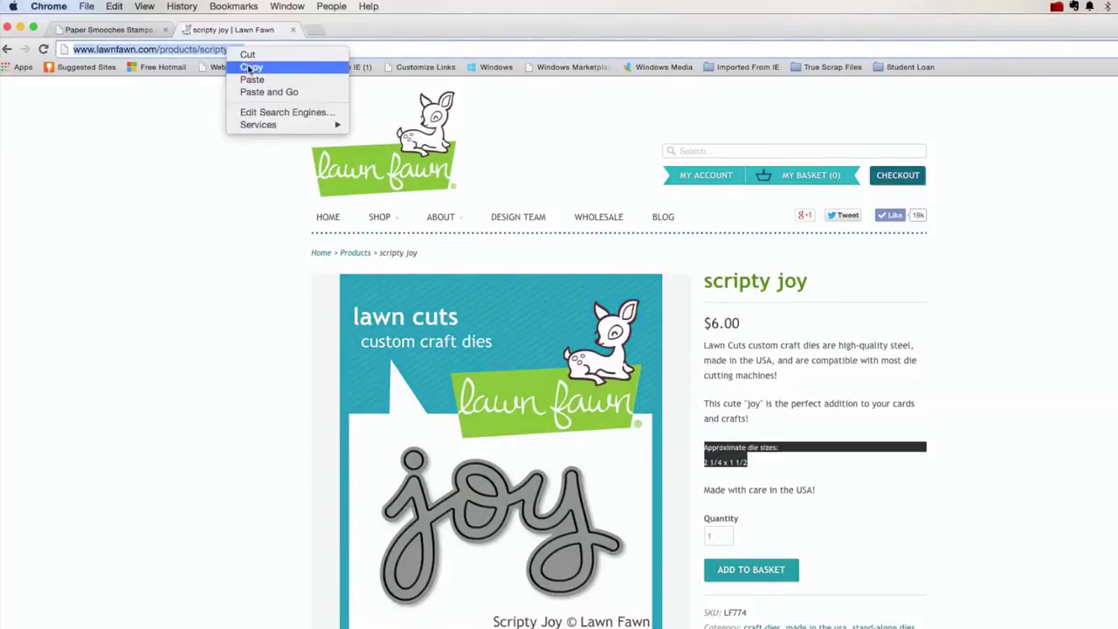
pyautogui.click(251, 67)
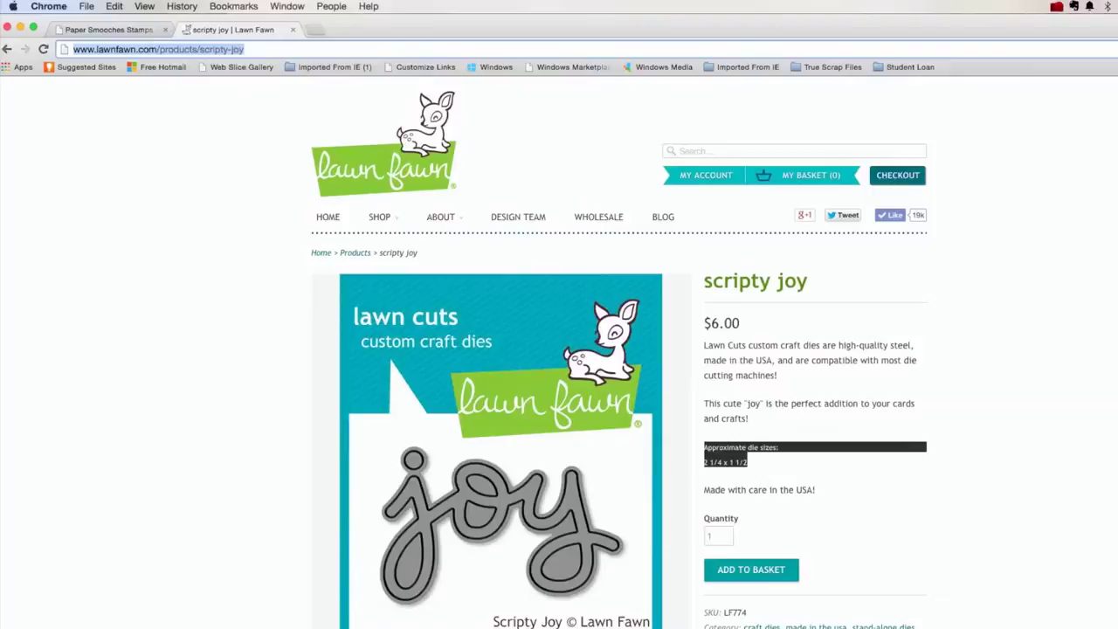
pyautogui.press('super+Tab')
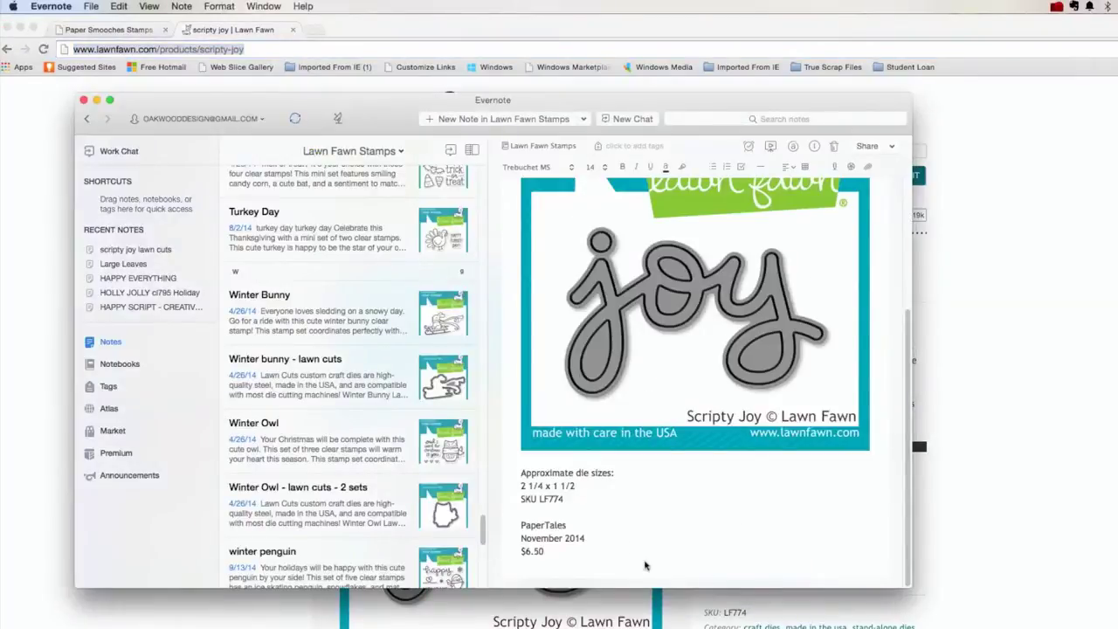
pyautogui.press('Return')
pyautogui.press('Return')
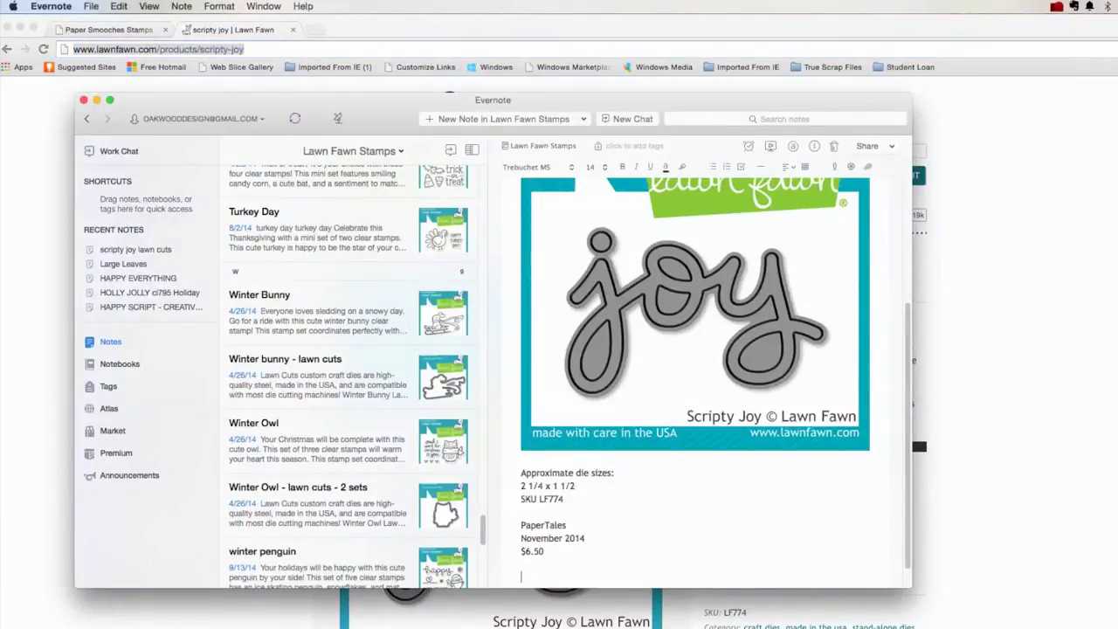
pyautogui.press('super+v')
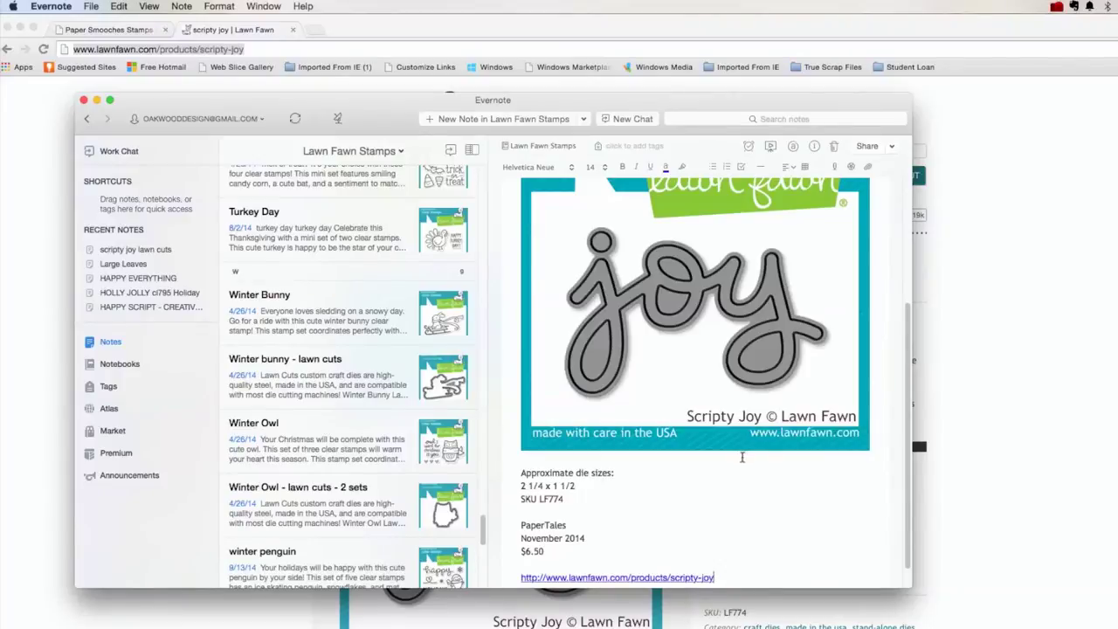
pyautogui.scroll(10, 742, 456)
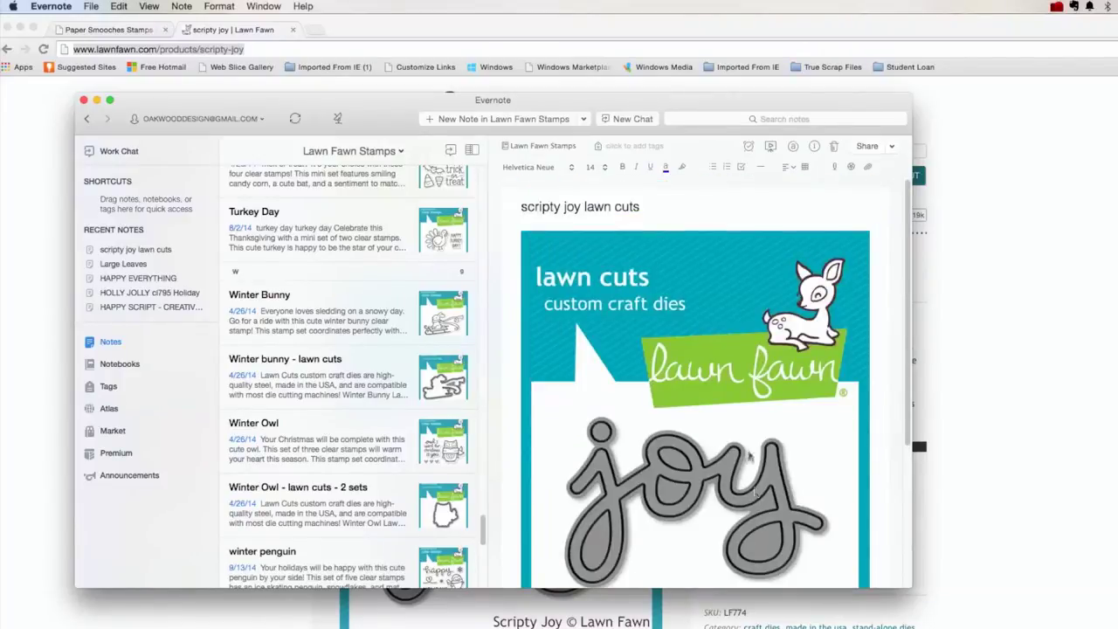
pyautogui.scroll(-5, 806, 392)
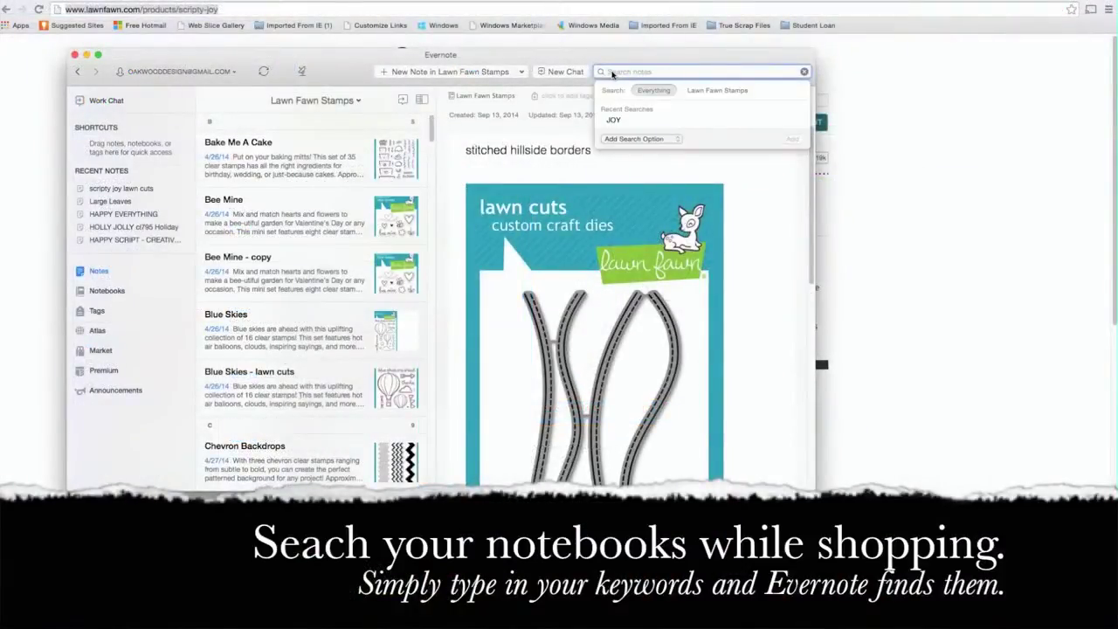
# - Search notes for 'scripty' and review the scripty joy lawn cuts note in its own window
pyautogui.write('scripty')
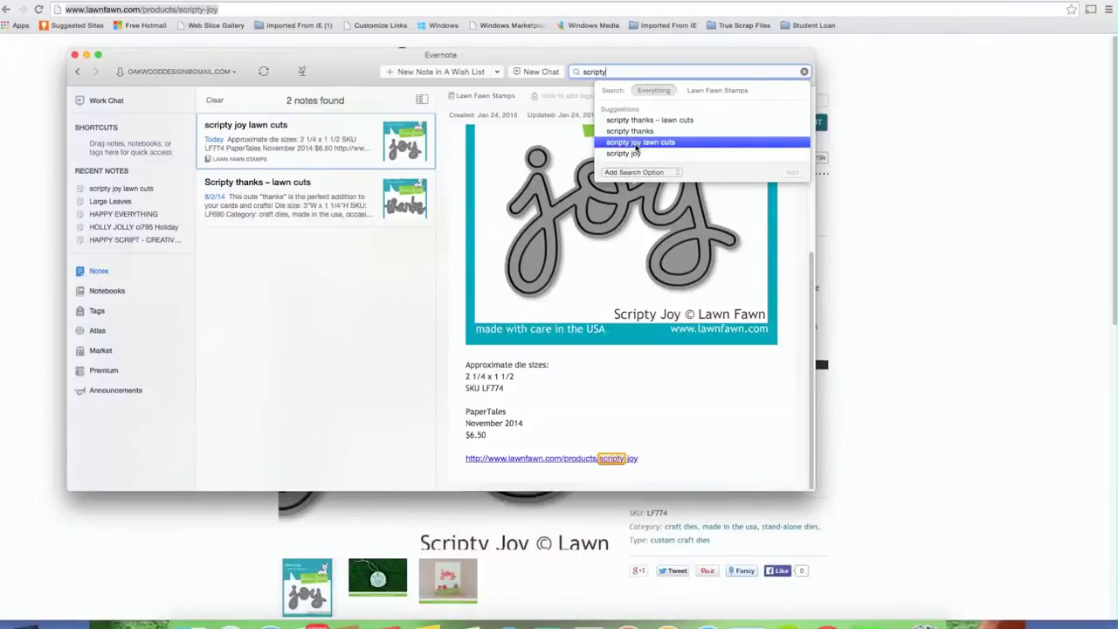
pyautogui.click(268, 128)
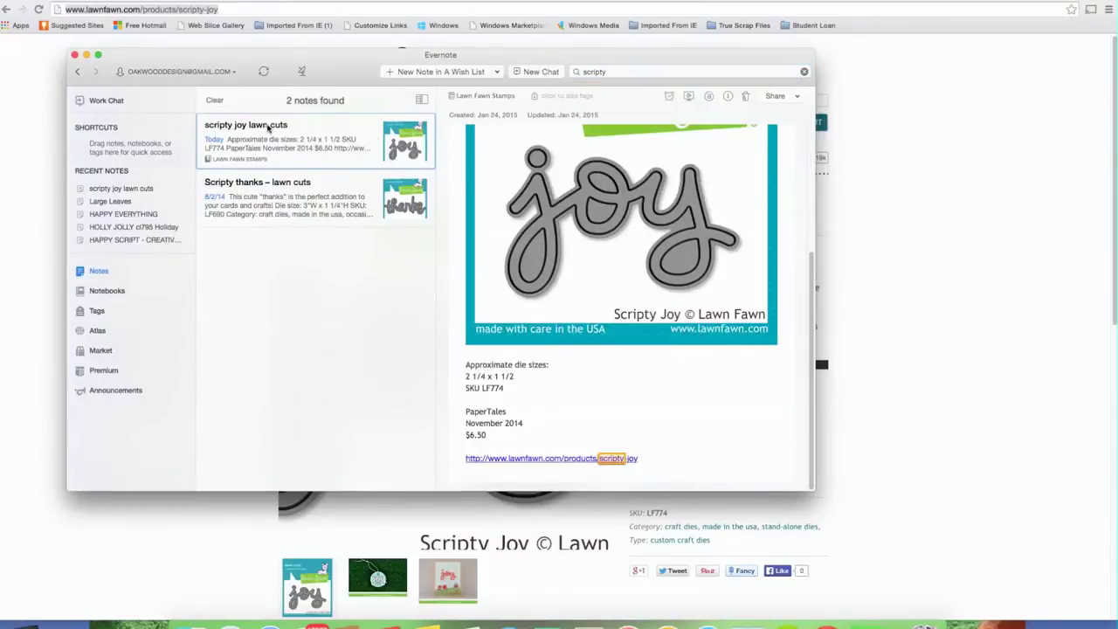
pyautogui.doubleClick(269, 128)
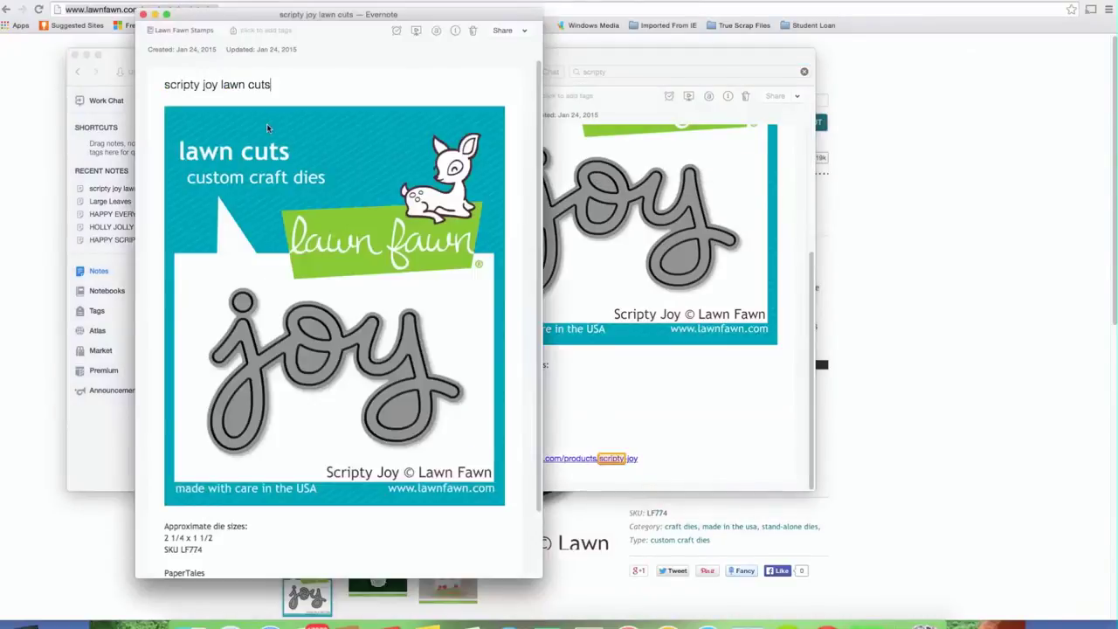
pyautogui.scroll(-1, 378, 538)
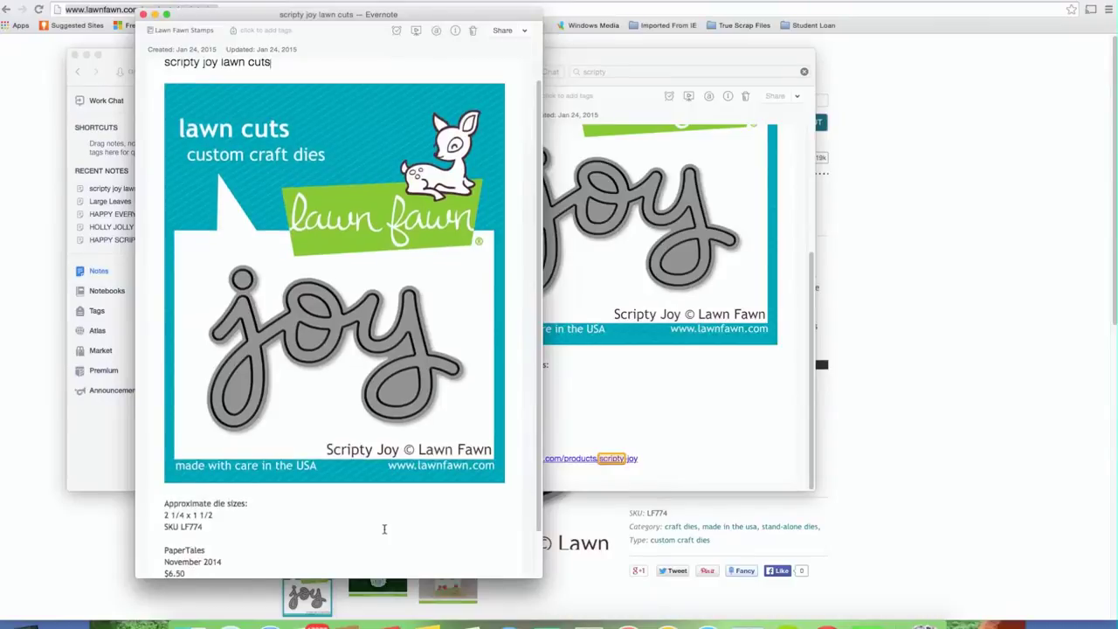
pyautogui.scroll(-2, 384, 528)
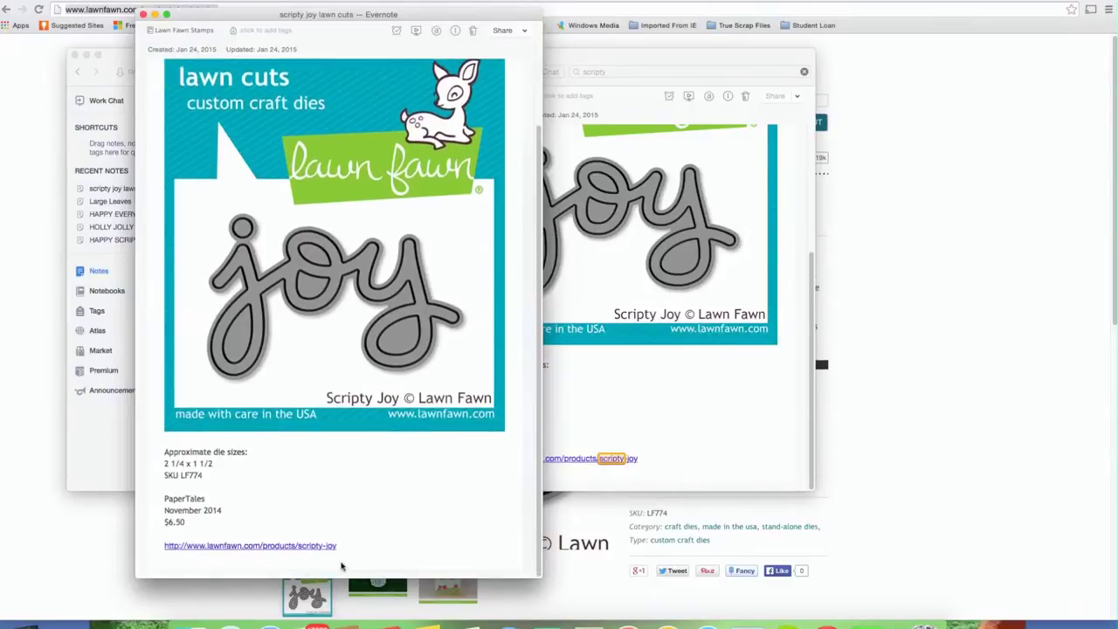
pyautogui.scroll(3, 450, 509)
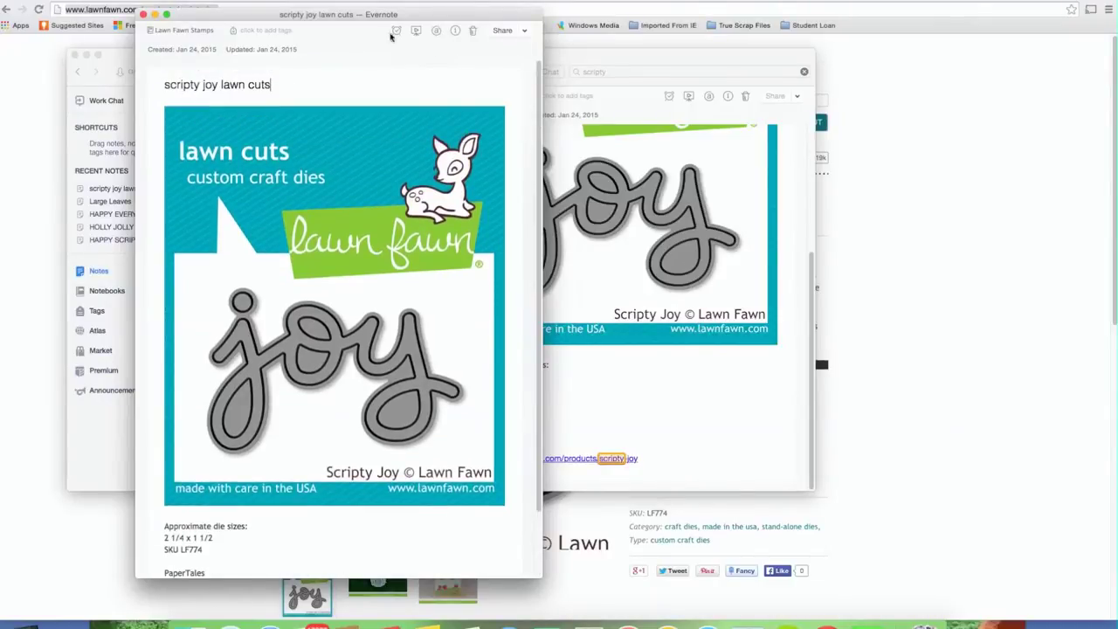
pyautogui.click(144, 16)
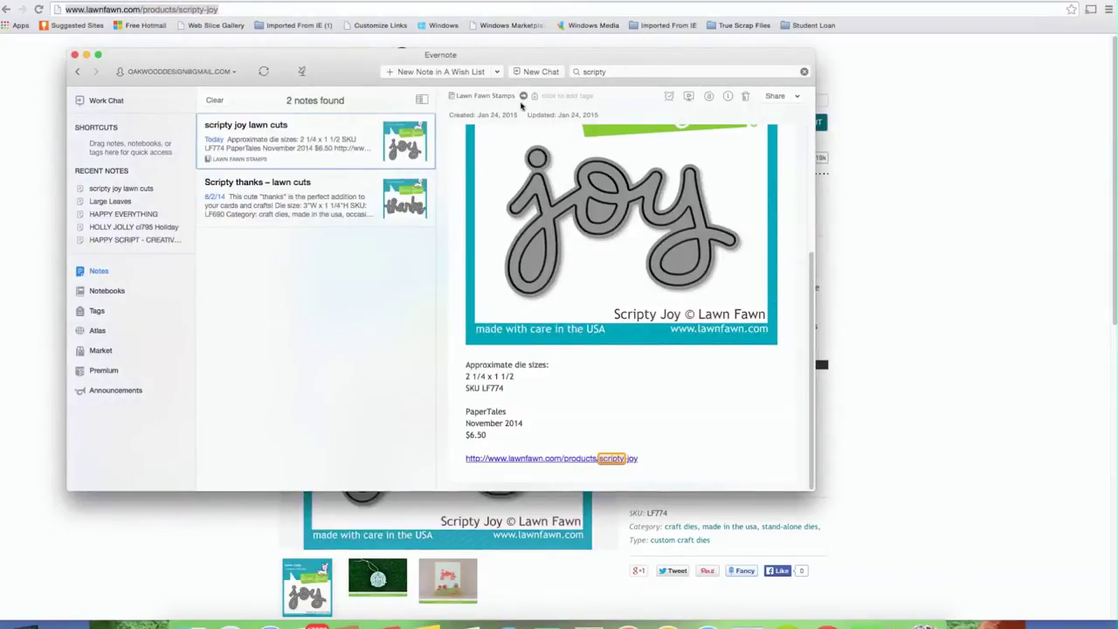
# - Maximise the Evernote window to fill the screen
pyautogui.doubleClick(622, 58)
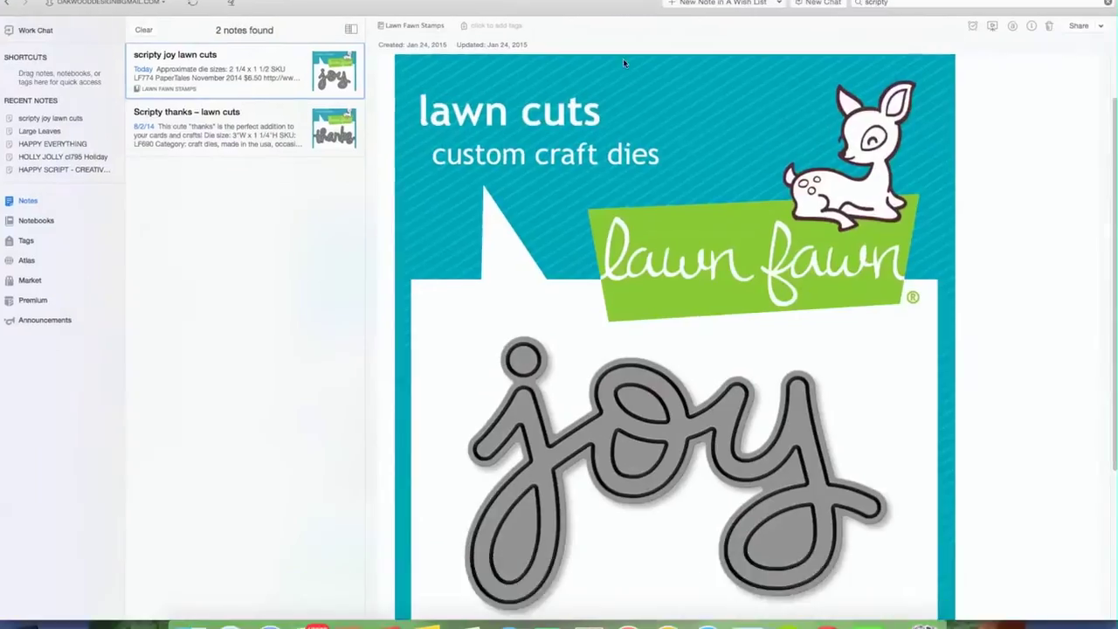